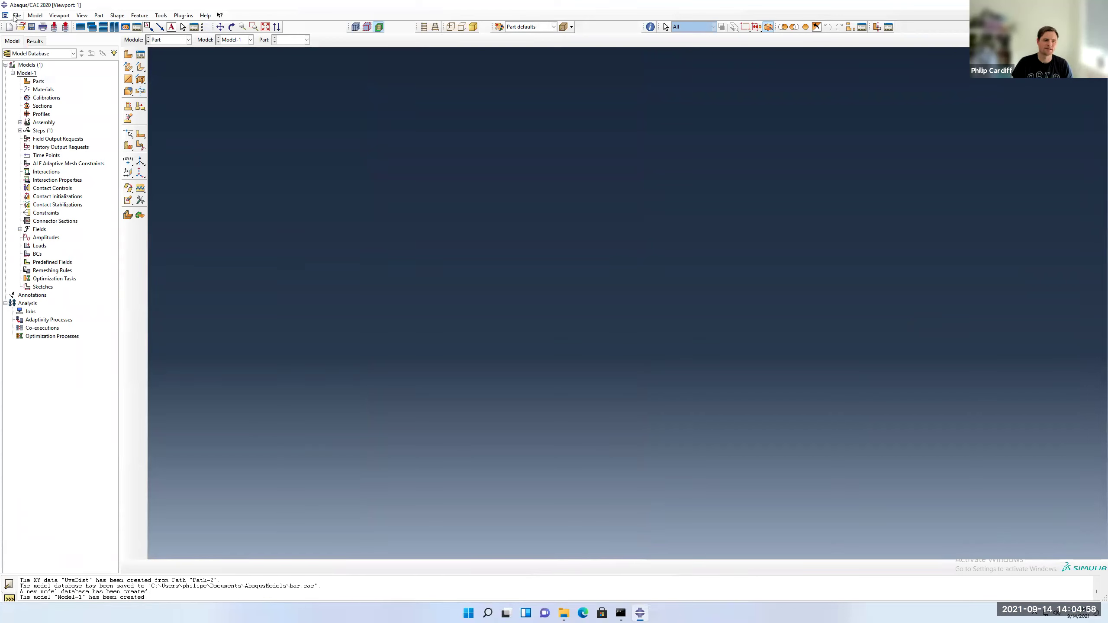
Set the work directory to the AbaqusModels folder in Documents.
click(16, 15)
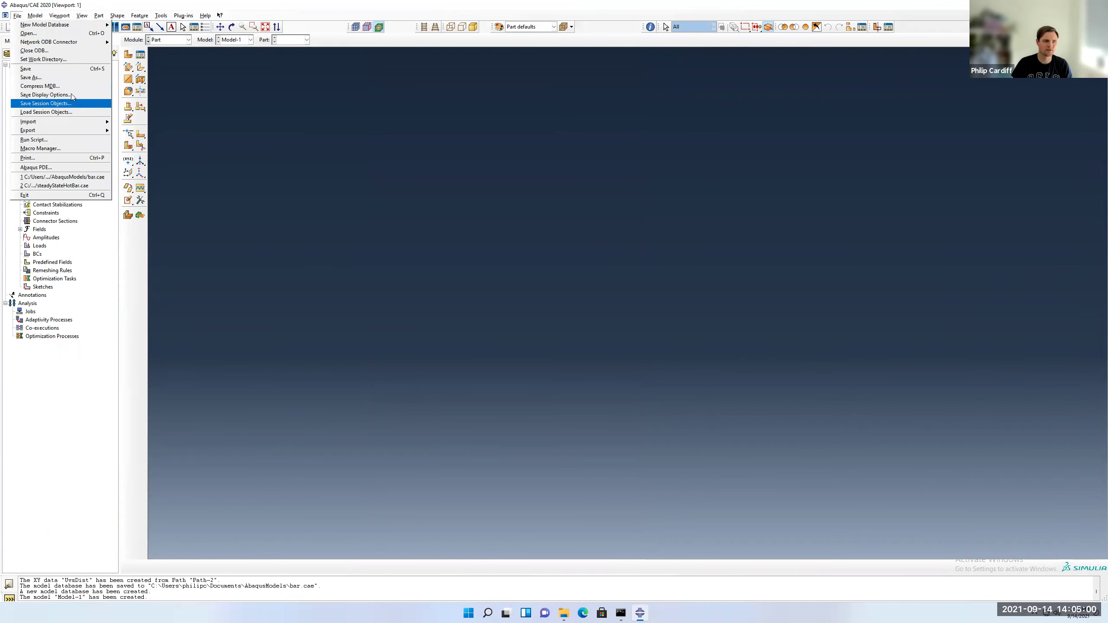
click(50, 59)
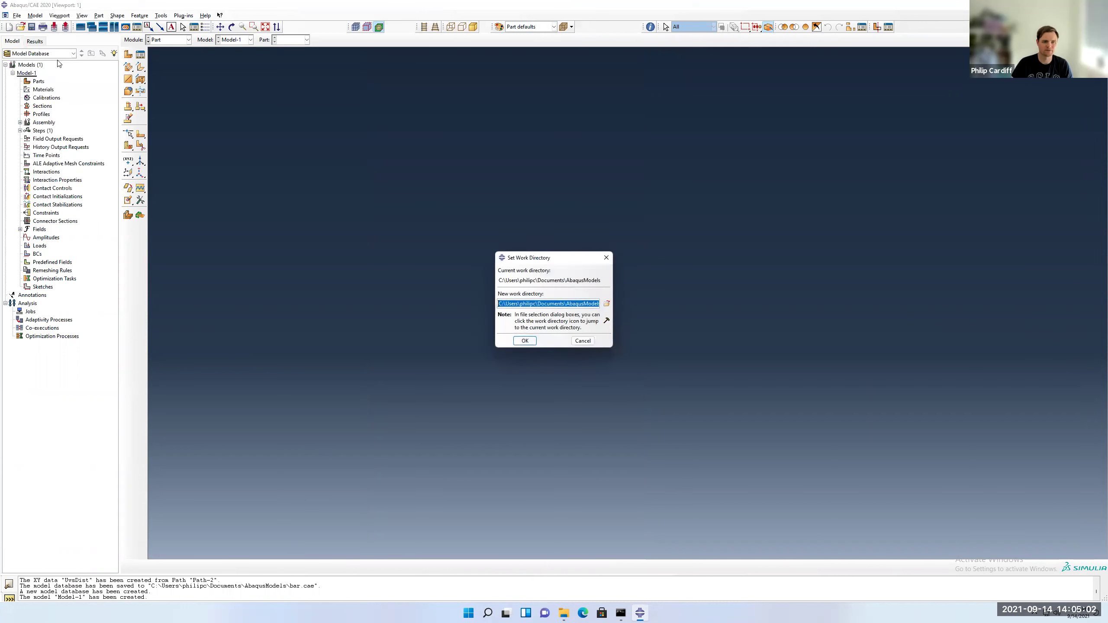
click(607, 303)
click(473, 286)
click(645, 364)
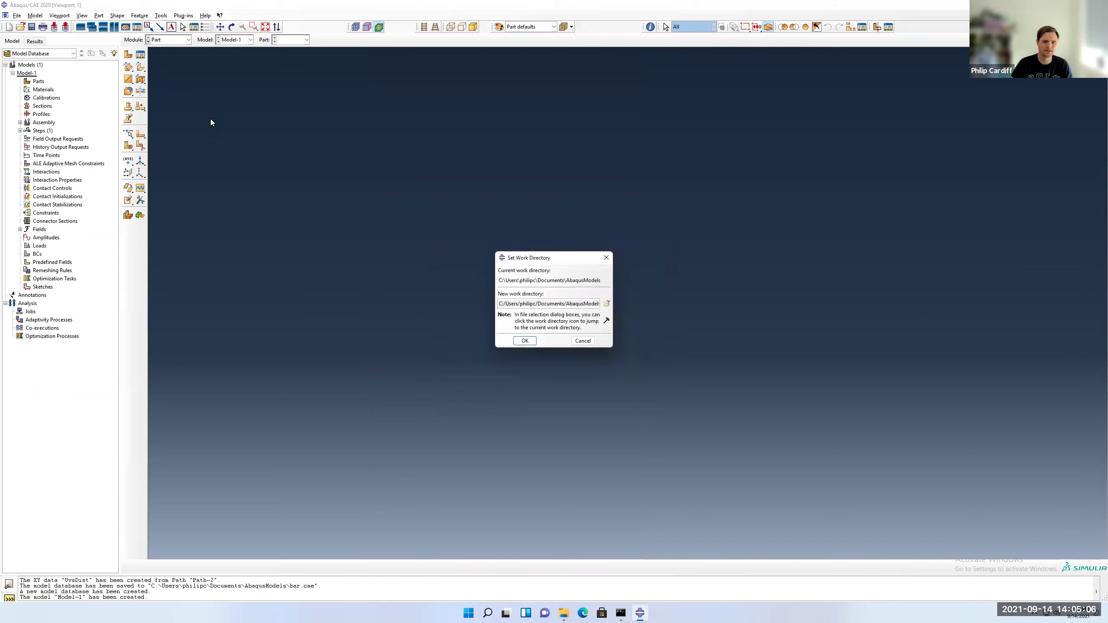
click(524, 340)
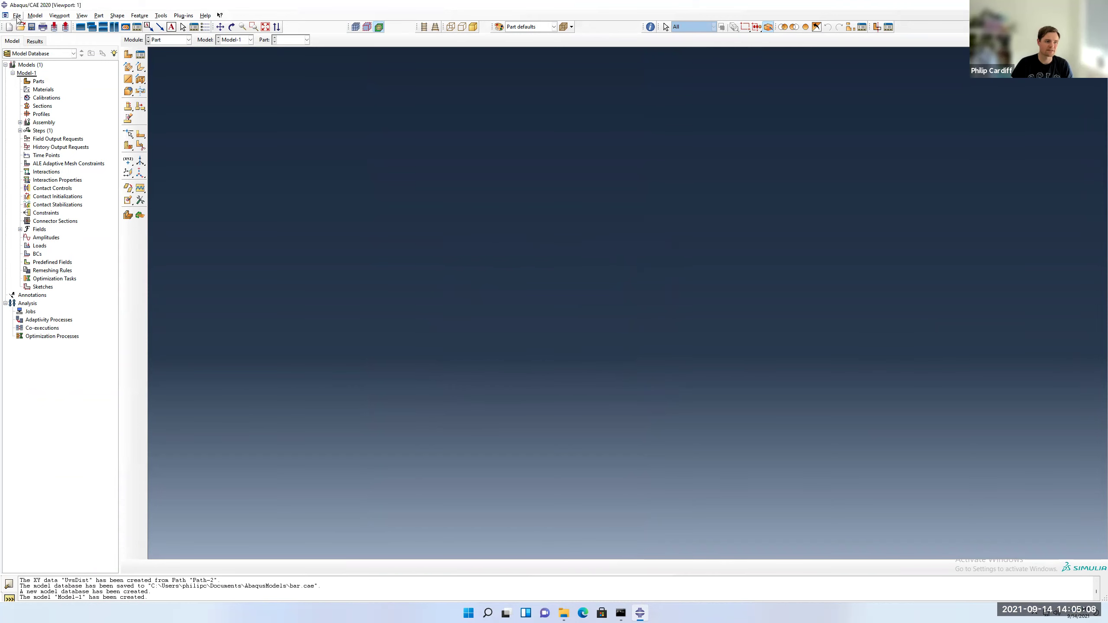
Save the model database as plateHole in the AbaqusModels folder.
click(17, 16)
click(39, 79)
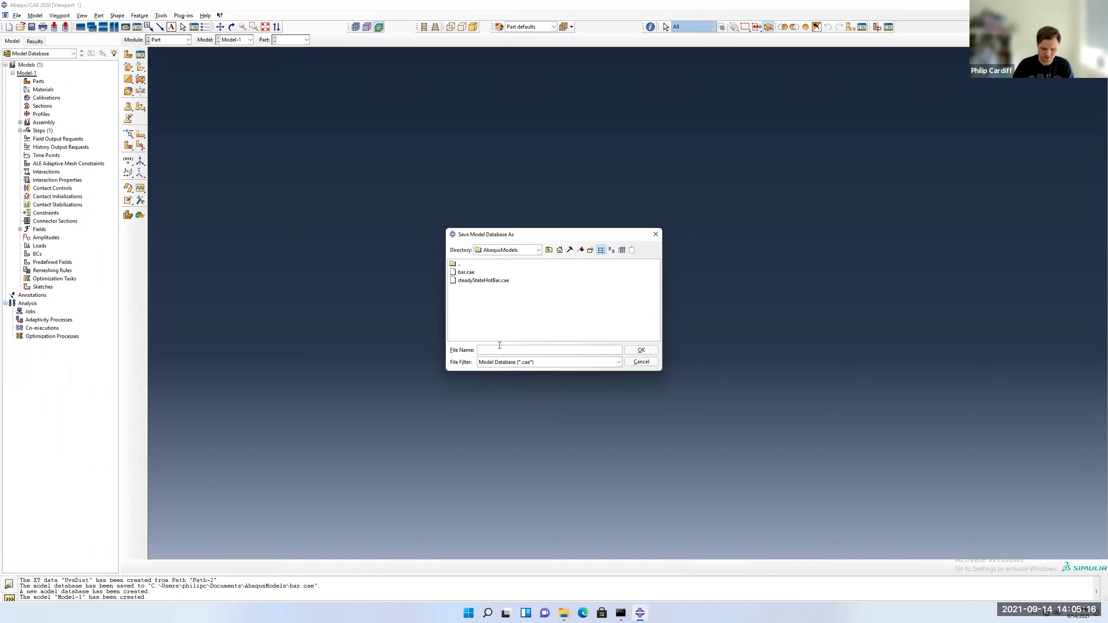
text(lateHole)
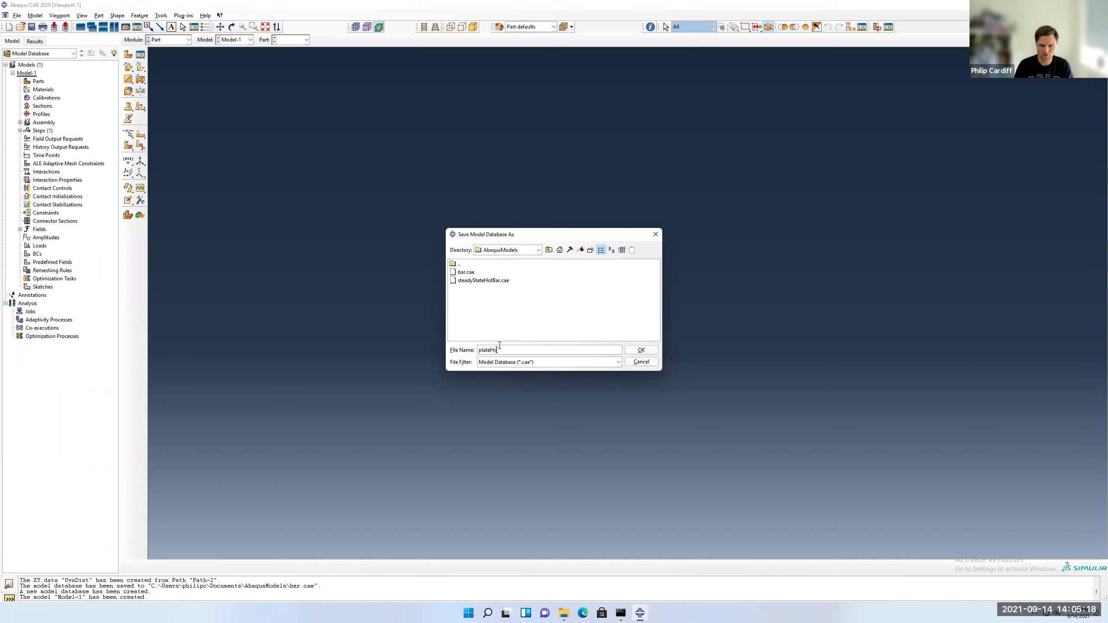
click(633, 349)
Rename Model-1 as steadyStatePlateHole.
right_click(20, 73)
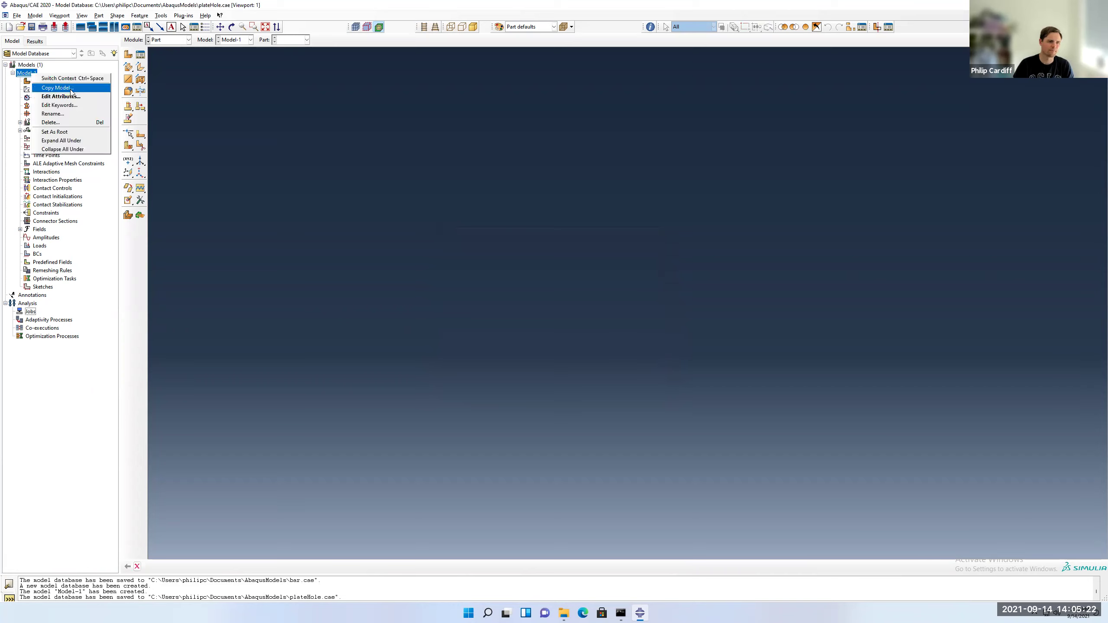
click(67, 116)
text(steadyStatePlateHole)
key(Return)
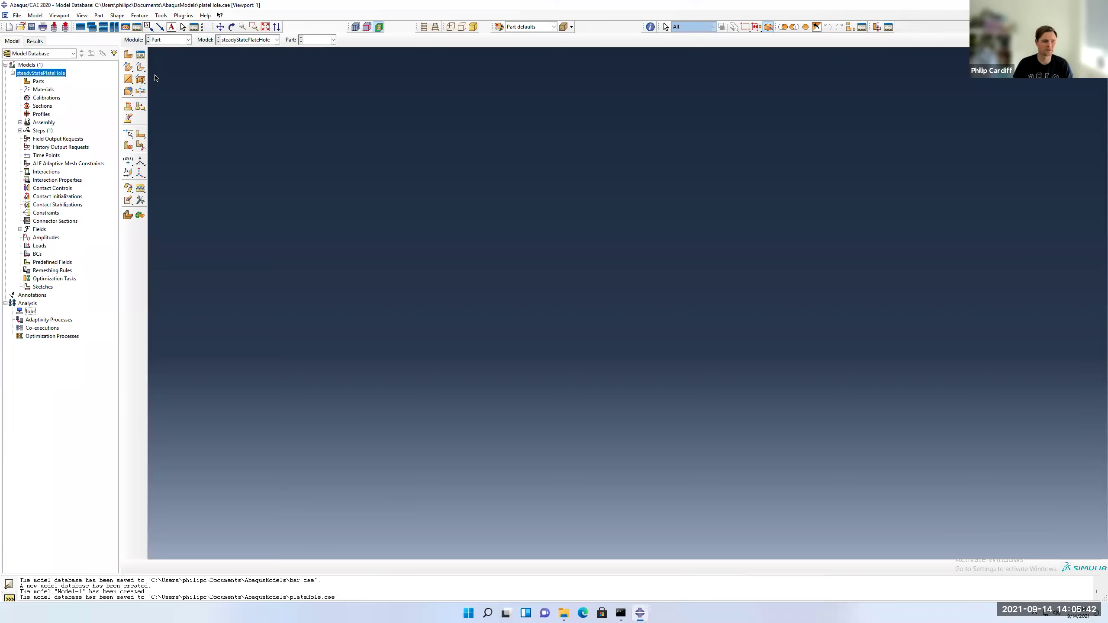
Create a 2D planar deformable shell part named plateHole with an approximate size of 200.
click(39, 82)
right_click(39, 82)
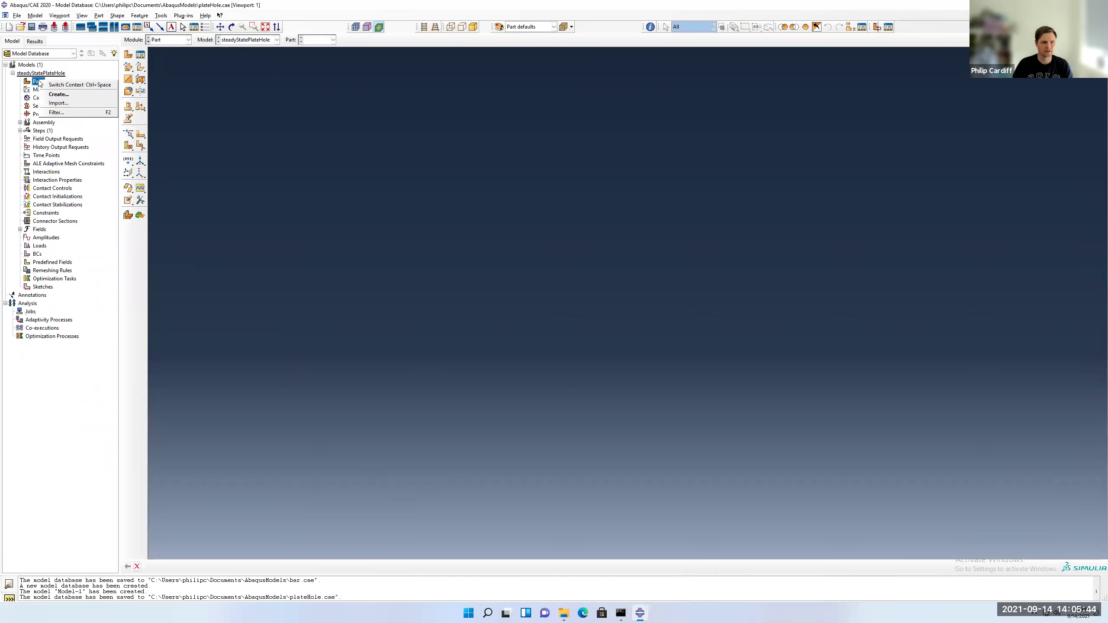
click(61, 95)
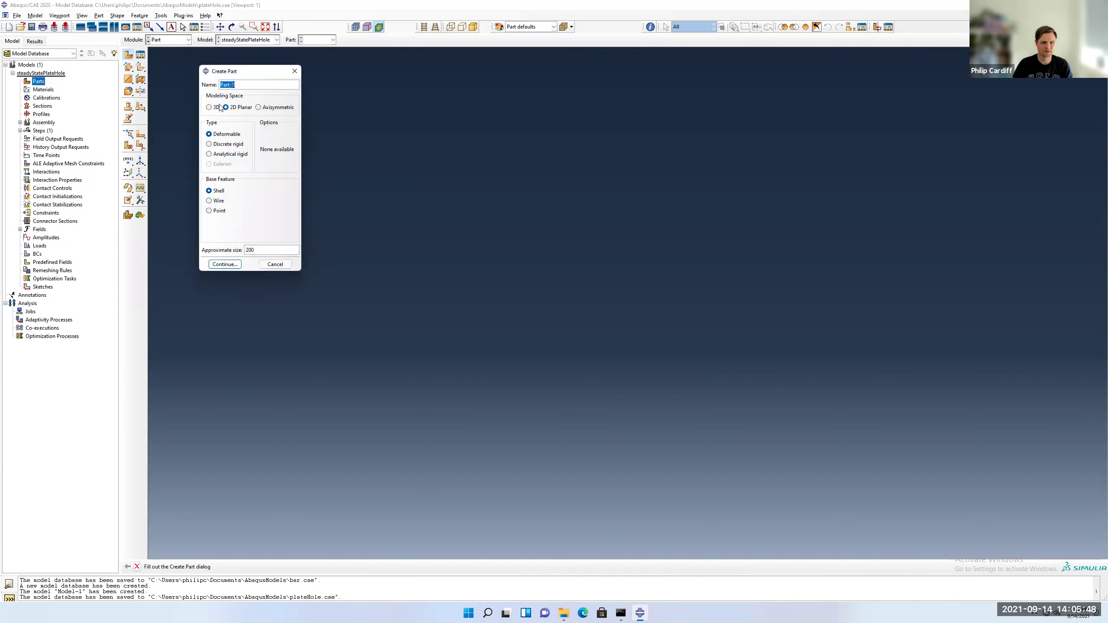
text(pla)
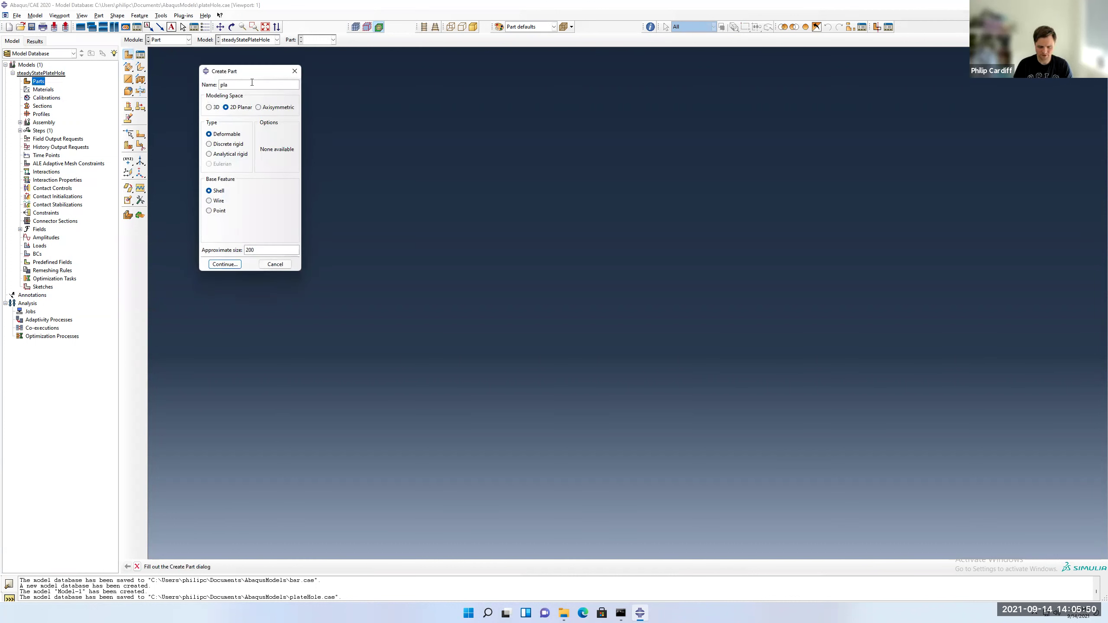
text(teHole)
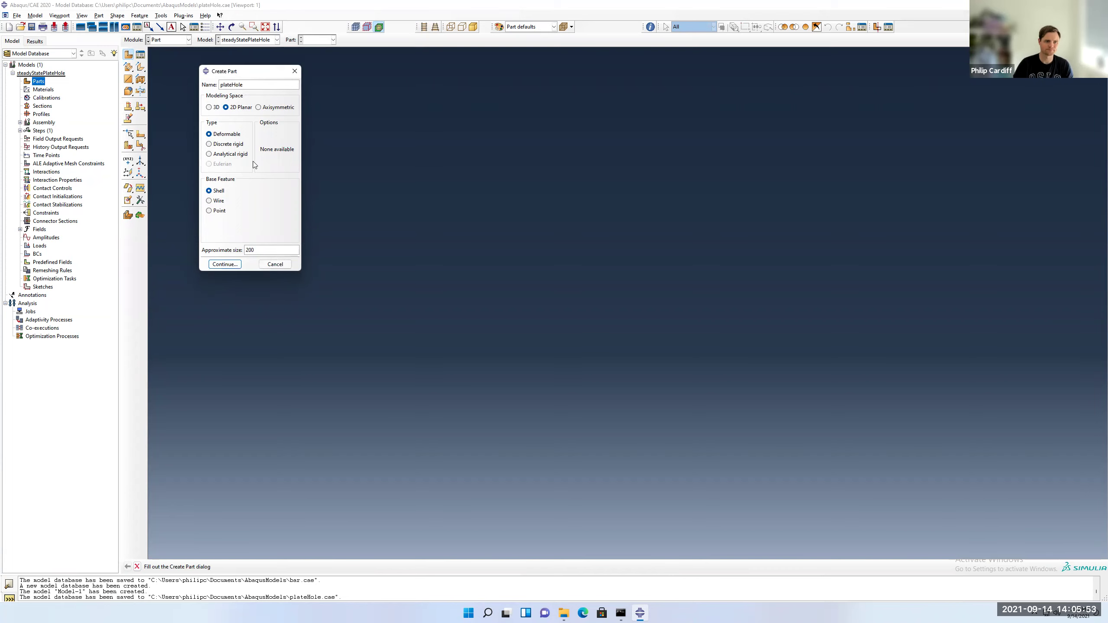
click(226, 264)
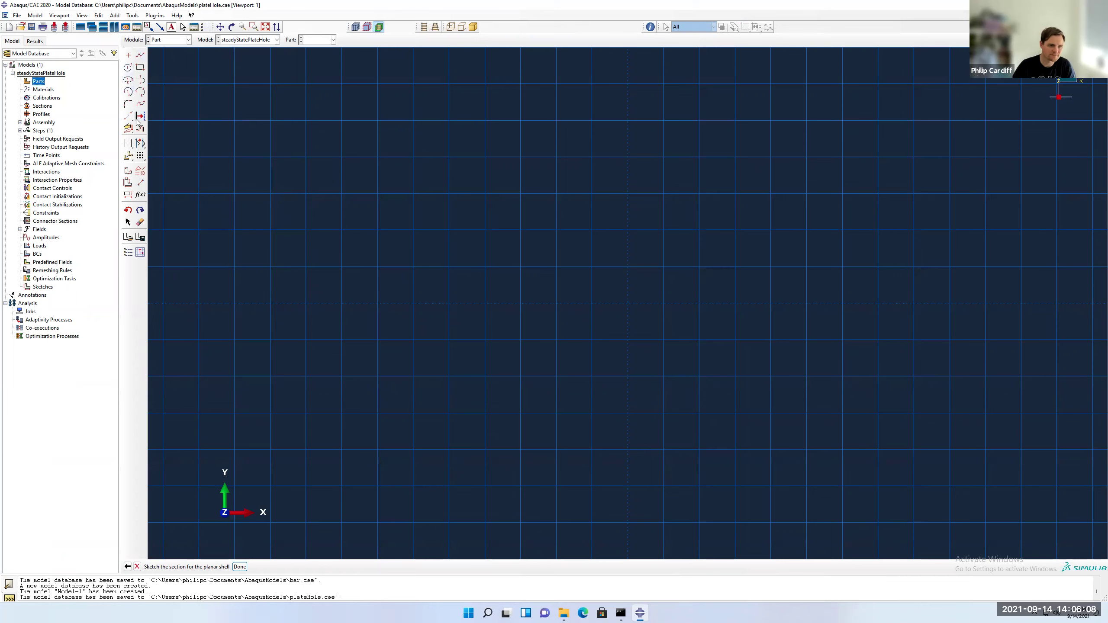
Sketch the quarter-circle hole edge as an arc centred at 0,0 from 0,0.5 to 0.5,0.
click(129, 93)
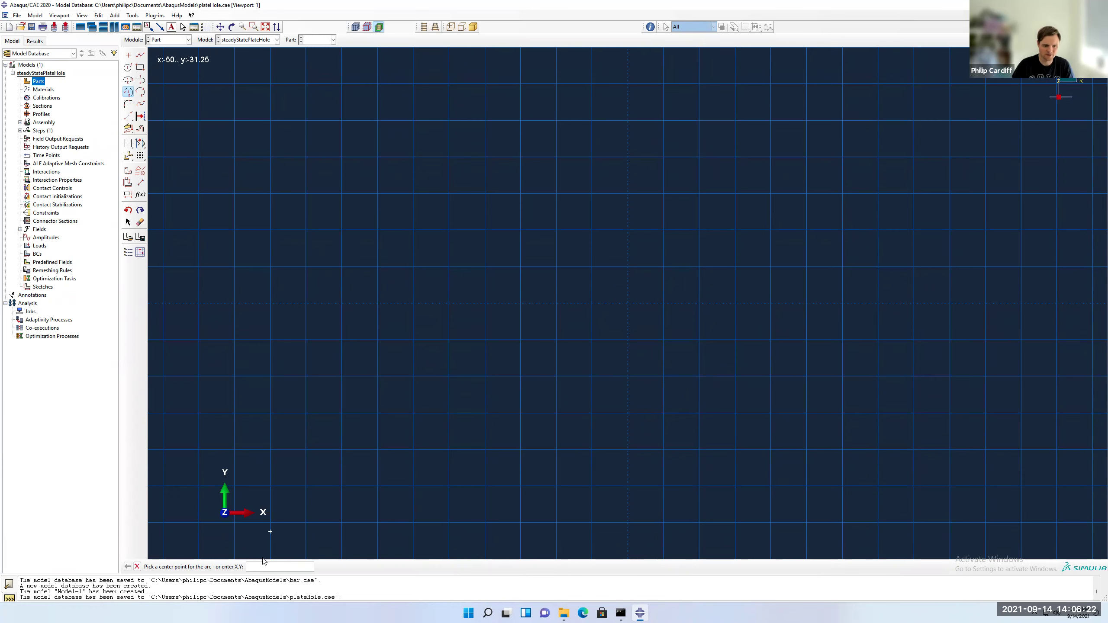
text(,0)
key(Return)
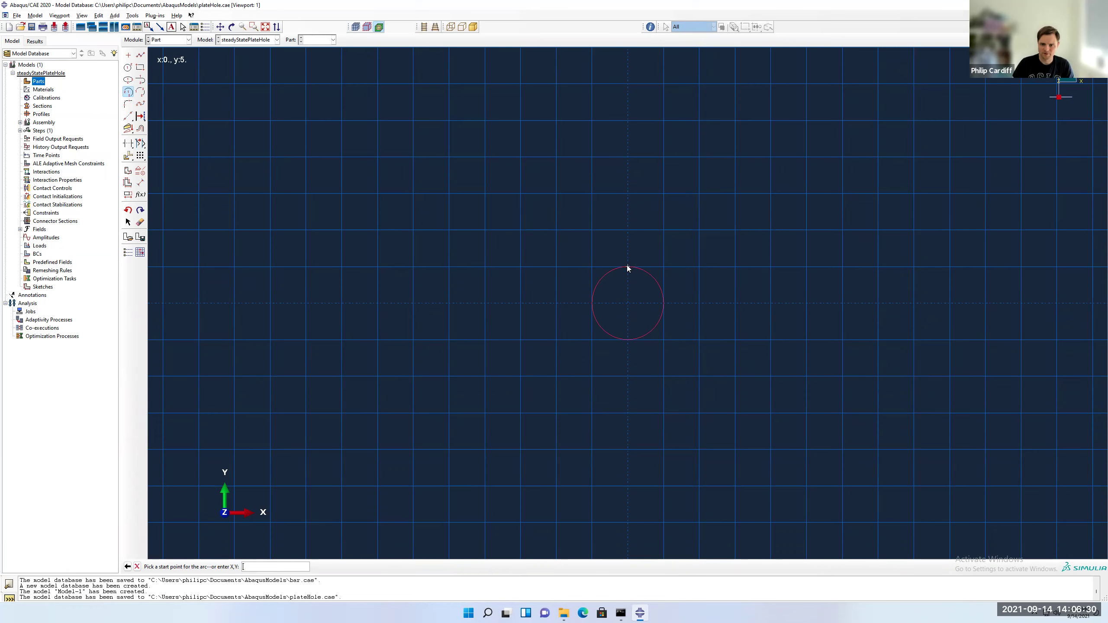
text(0,0.5)
key(Return)
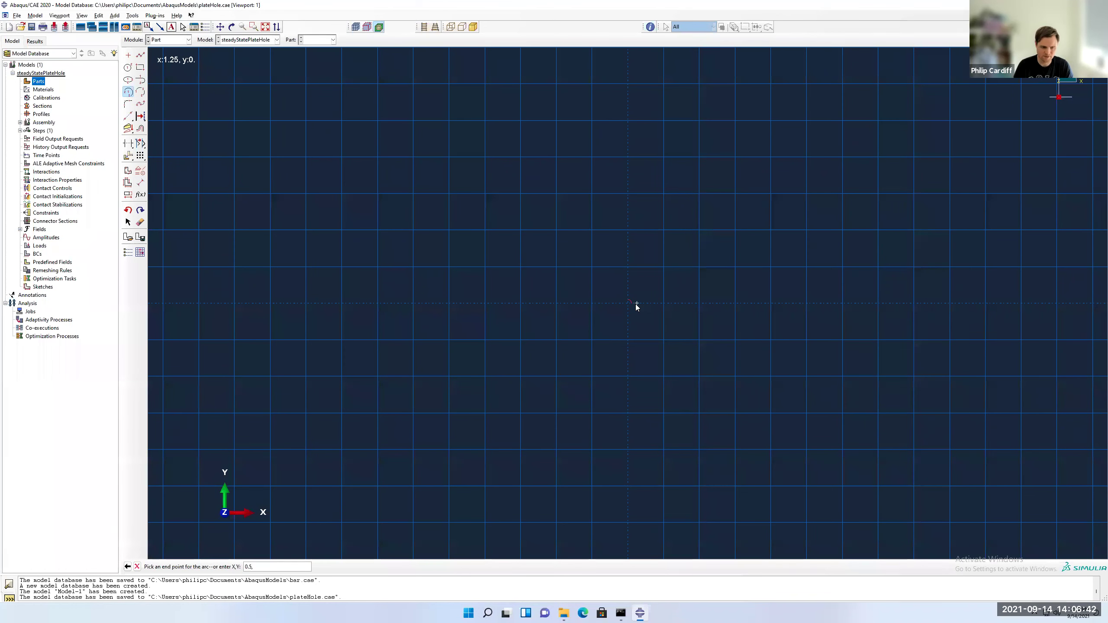
key(Return)
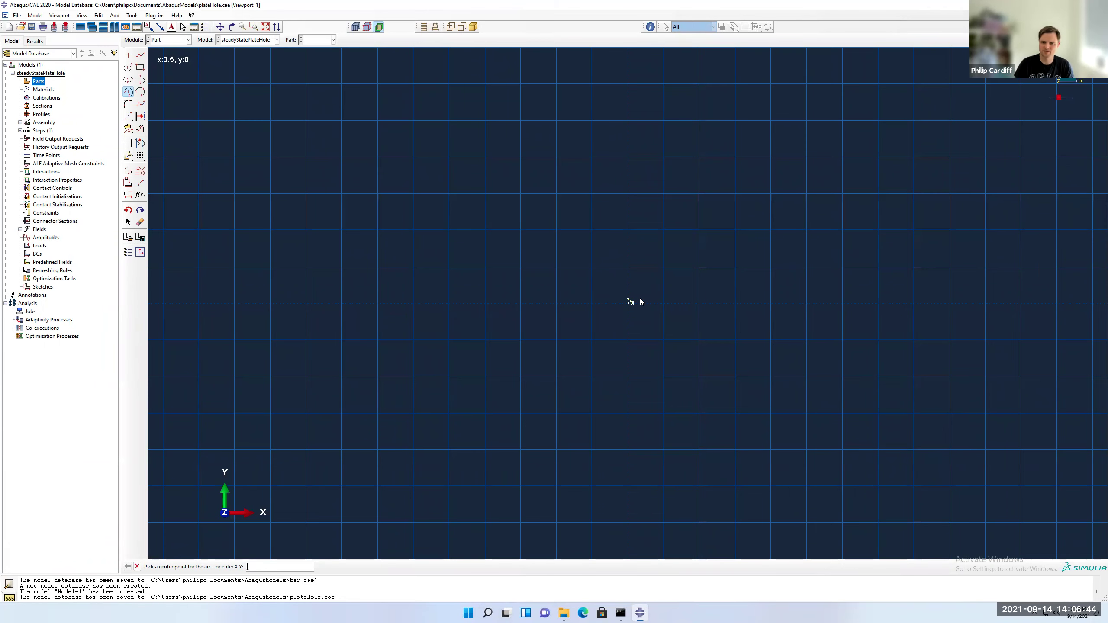
scroll(640, 301, up, 4)
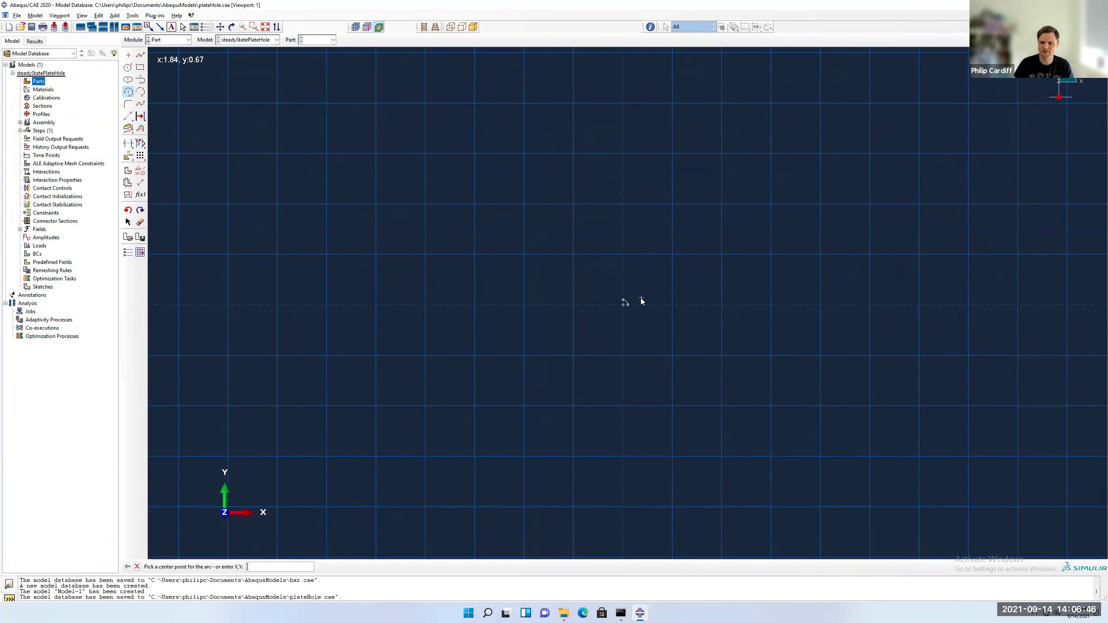
scroll(641, 300, up, 2)
scroll(725, 283, up, 2)
scroll(724, 285, up, 2)
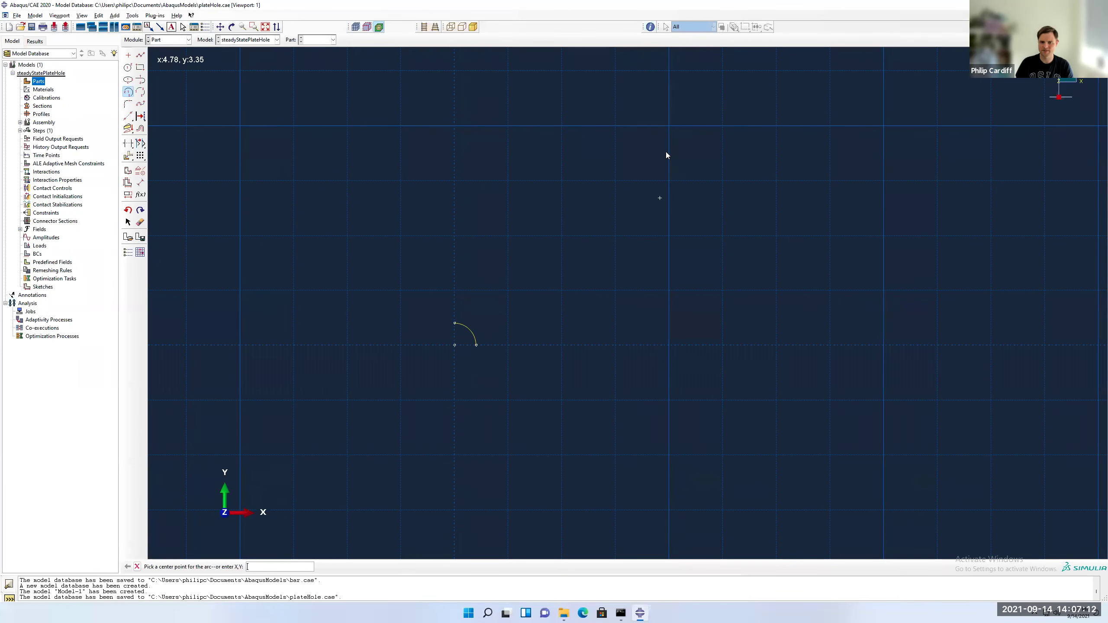
Close the plate profile with connected lines from the arc's end through 2,0, about 2,2 and about 0,2 to the arc's start, and finish the sketch.
click(141, 55)
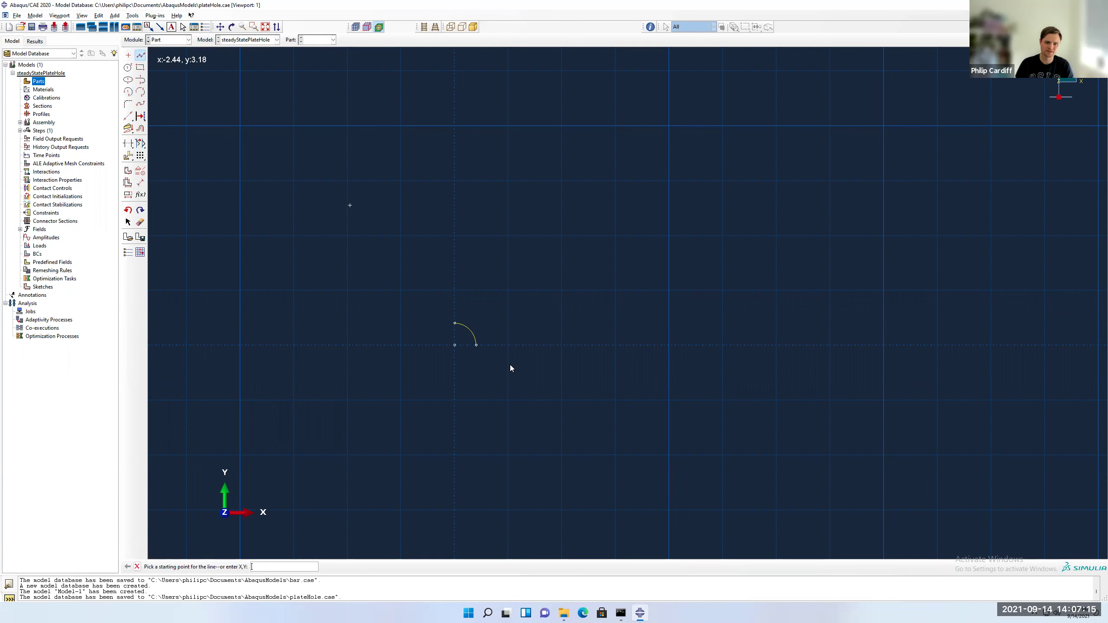
click(477, 347)
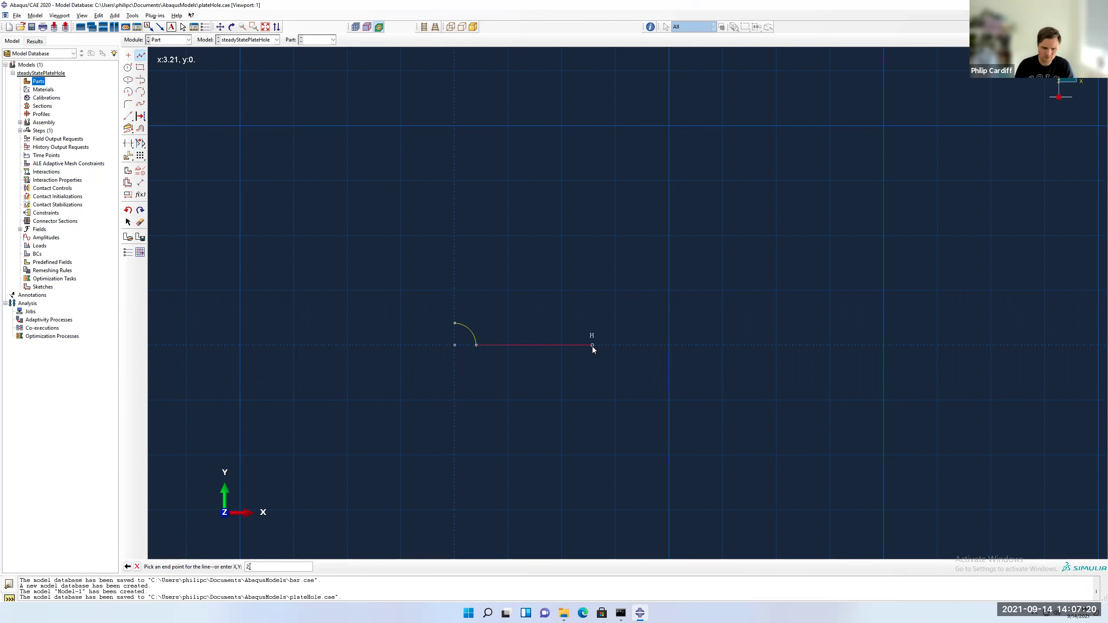
text(2,0)
key(Return)
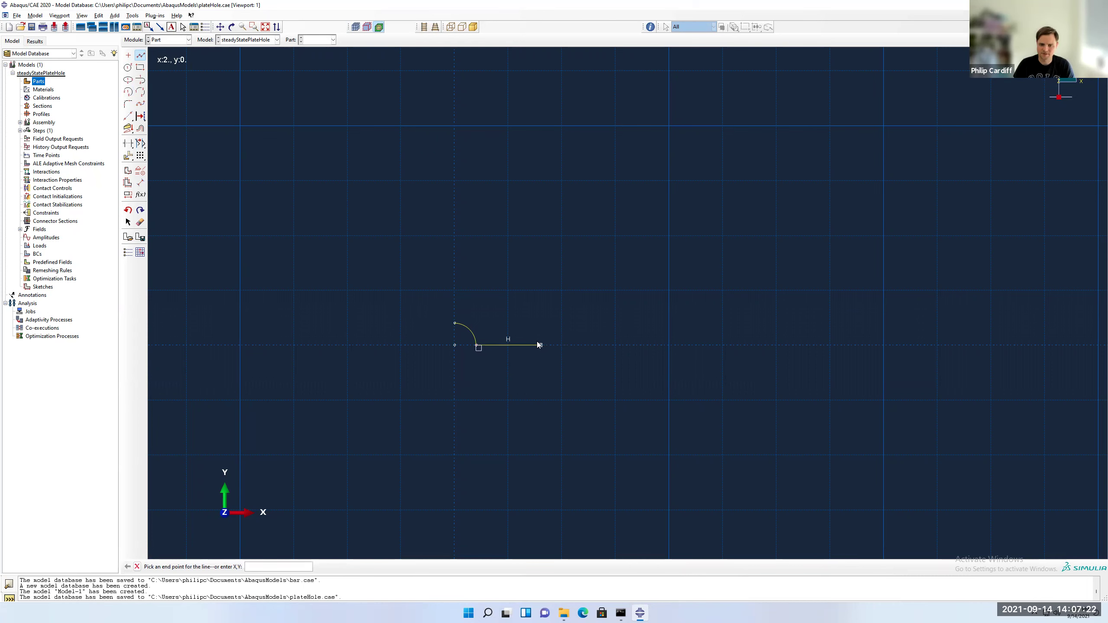
click(540, 256)
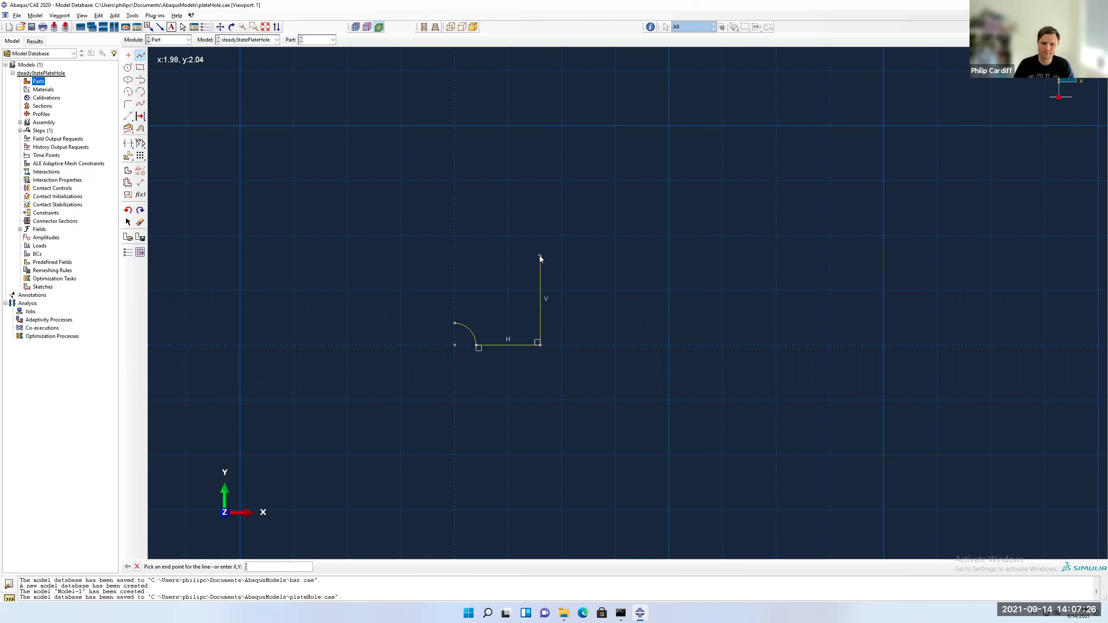
click(451, 257)
click(454, 324)
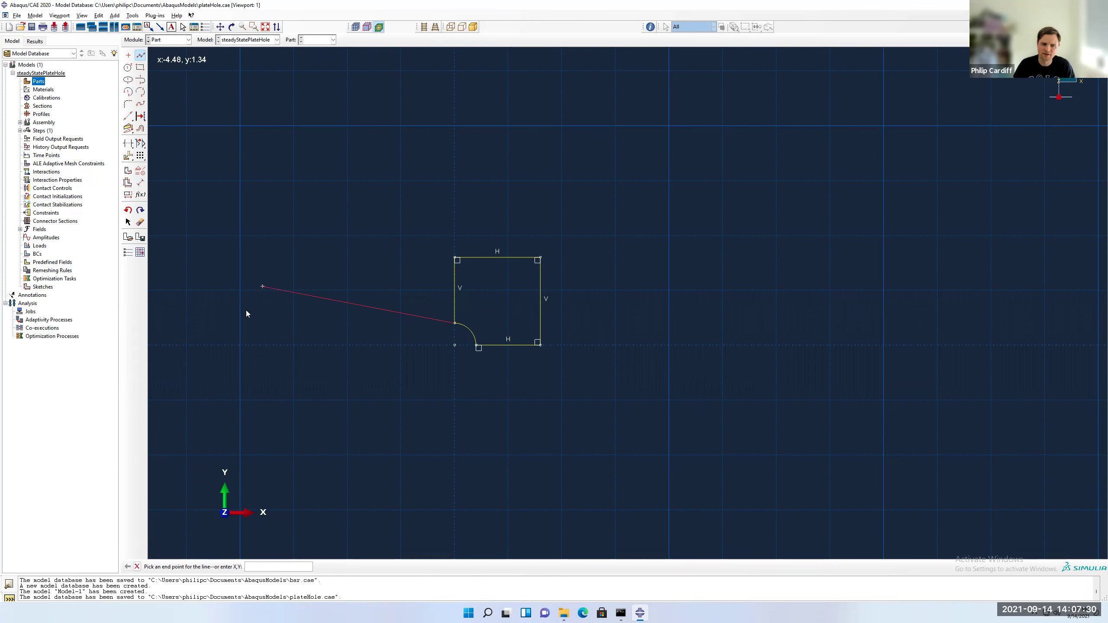
key(Escape)
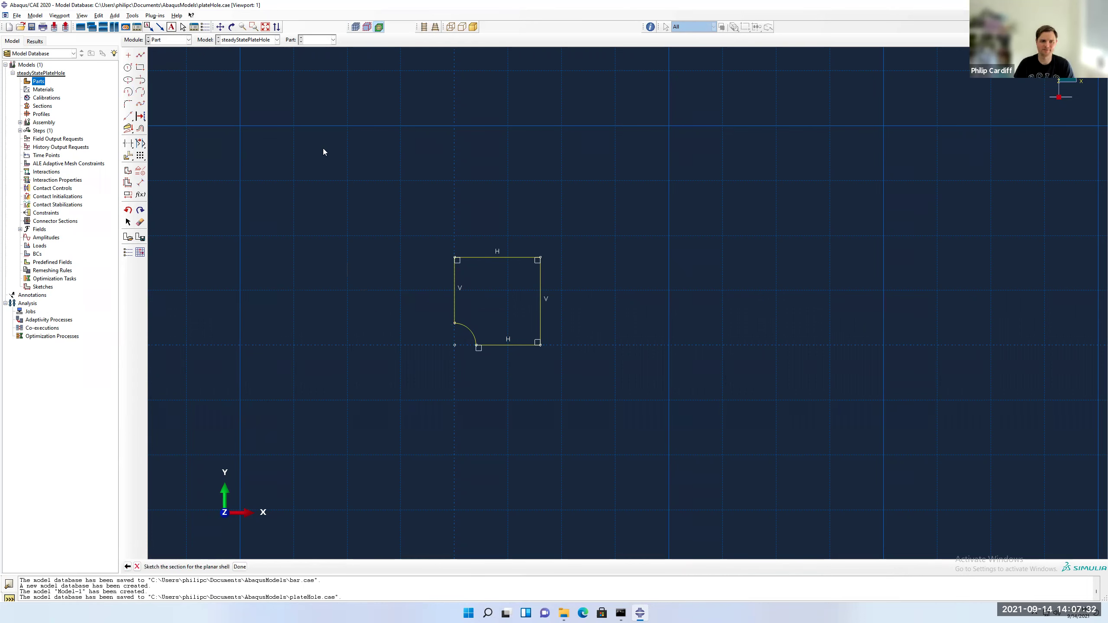
click(266, 28)
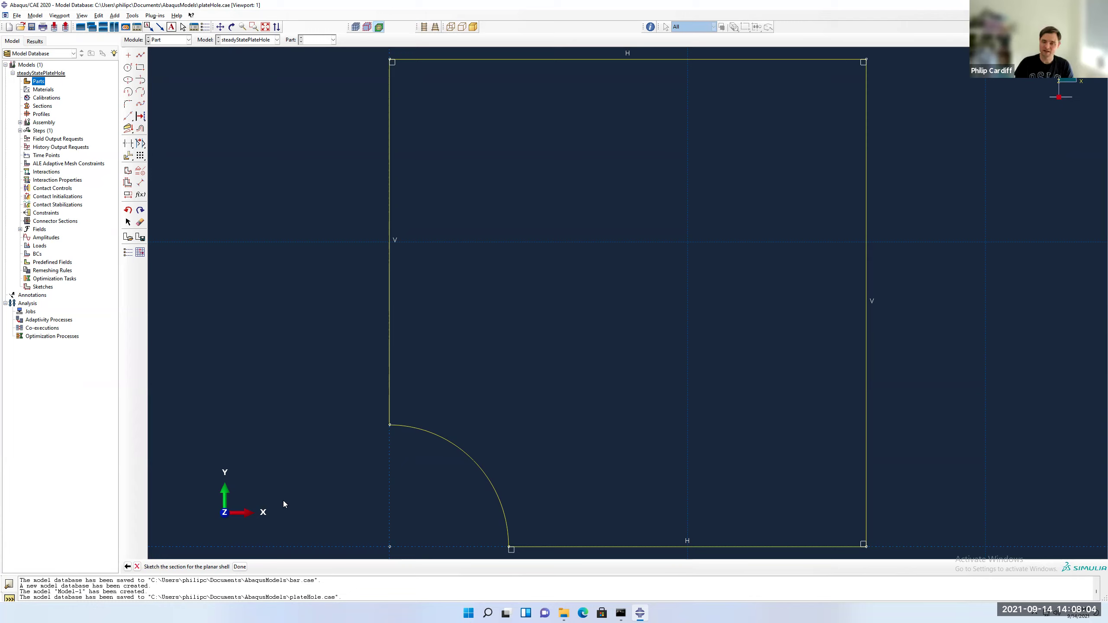
click(239, 567)
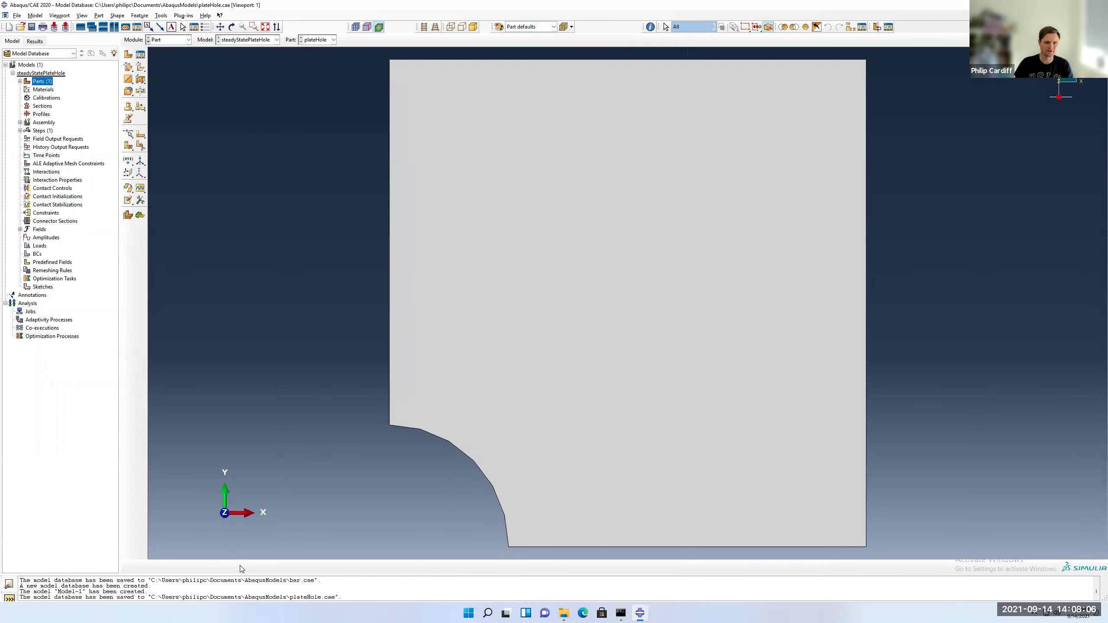
Seed the plateHole part with an approximate global size of 0.1 and generate its mesh.
click(19, 81)
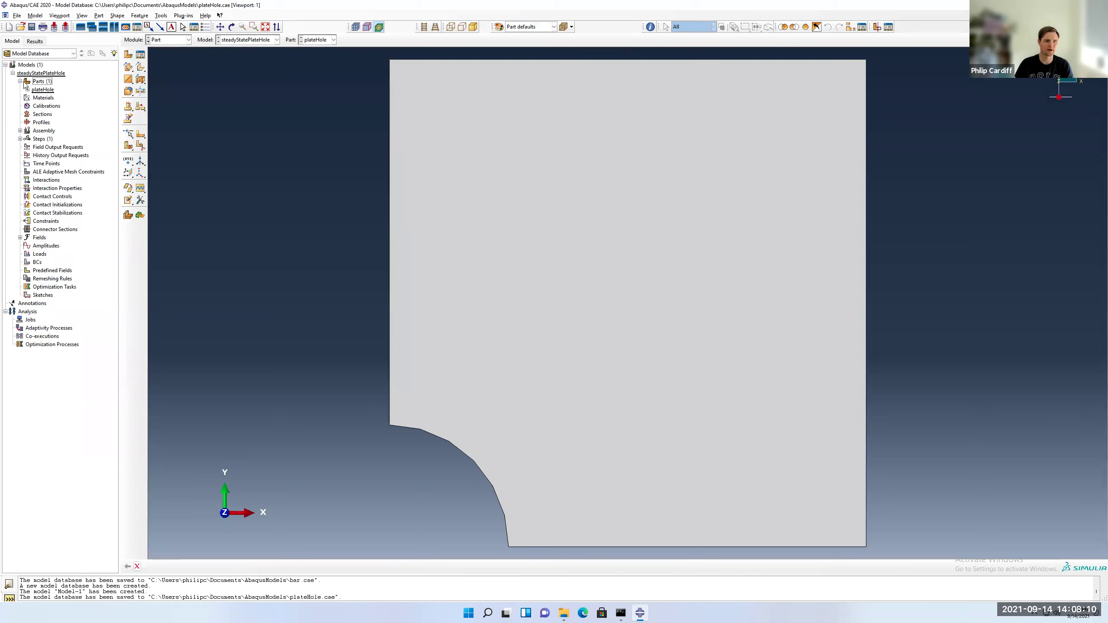
click(27, 89)
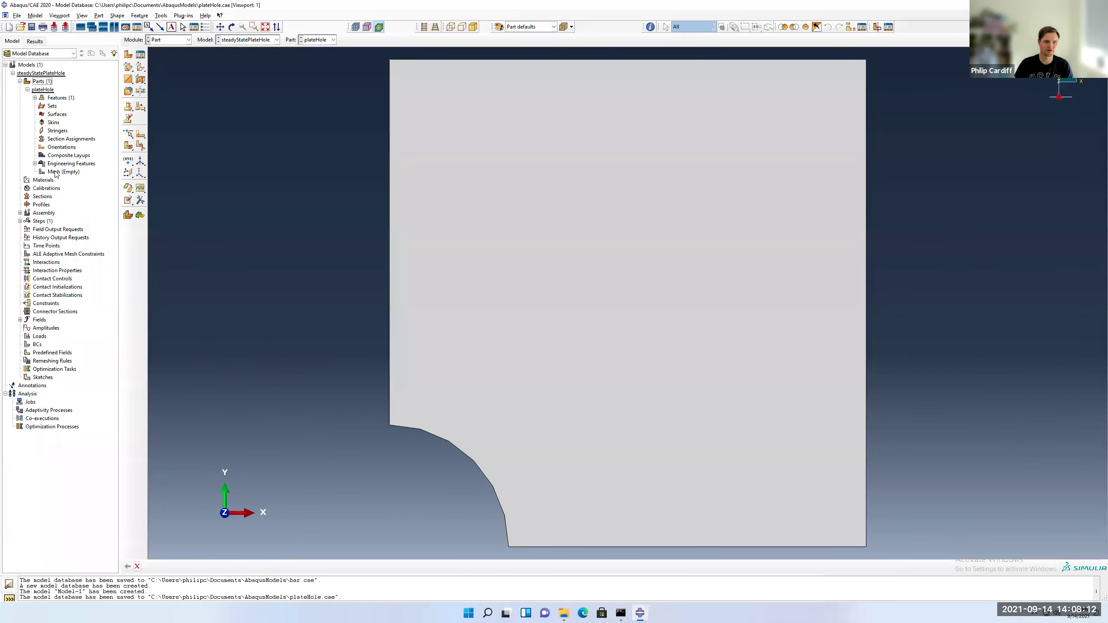
double_click(70, 171)
click(128, 54)
click(60, 181)
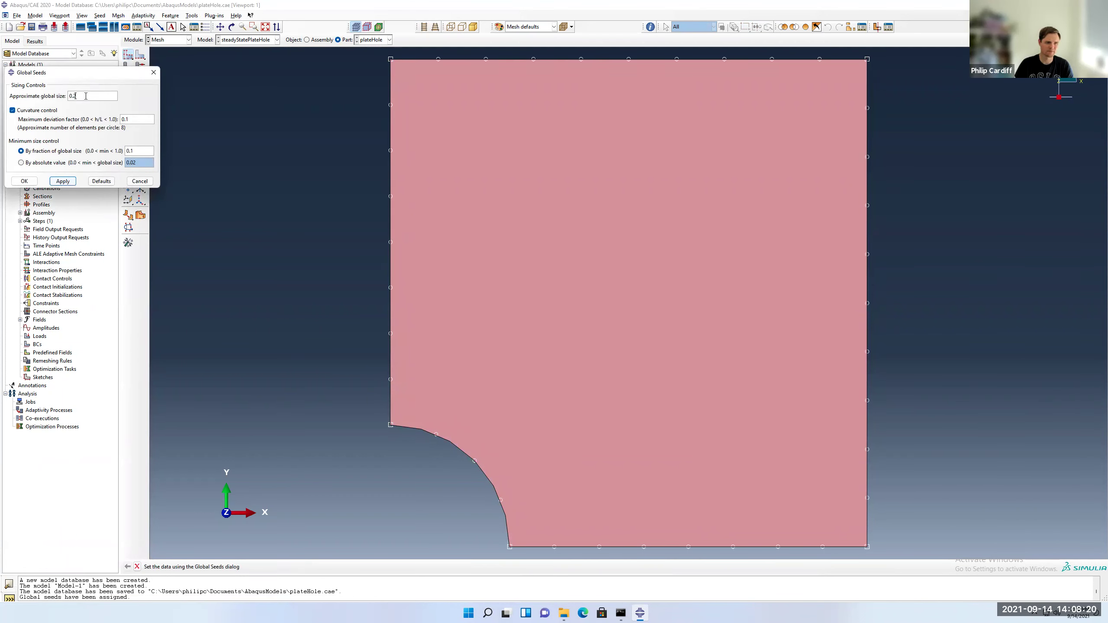
text(.1)
click(63, 182)
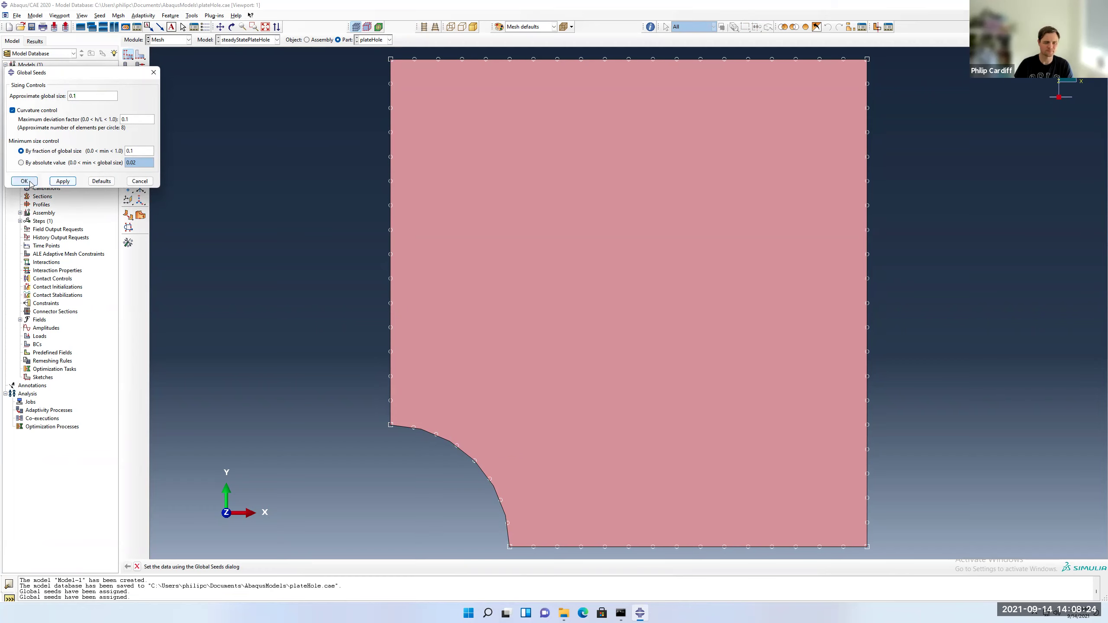
click(24, 181)
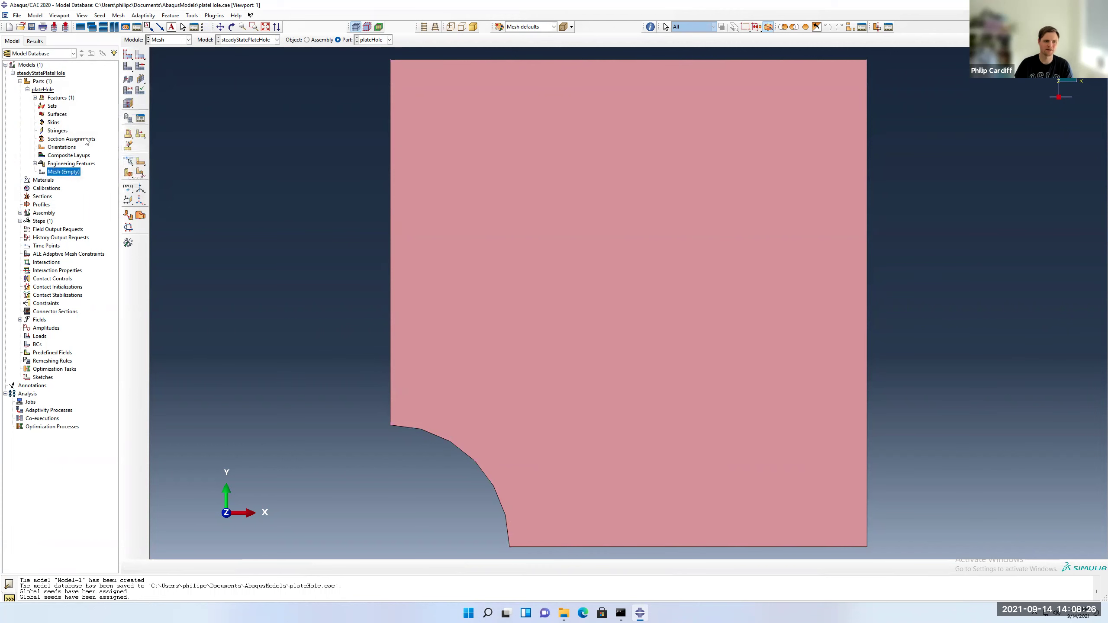
click(129, 91)
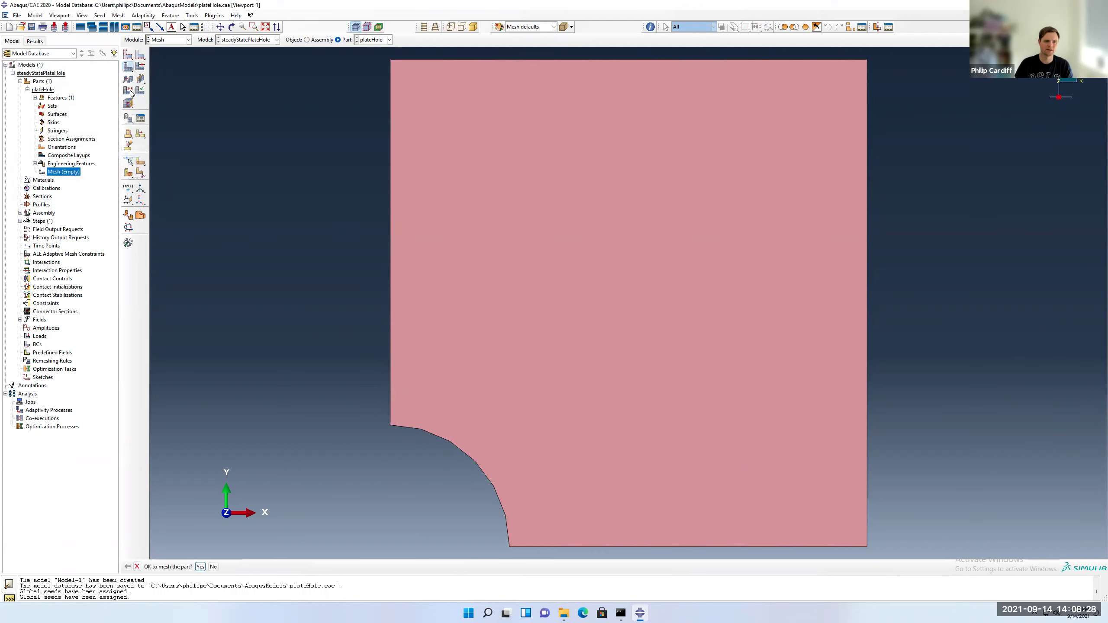
click(200, 567)
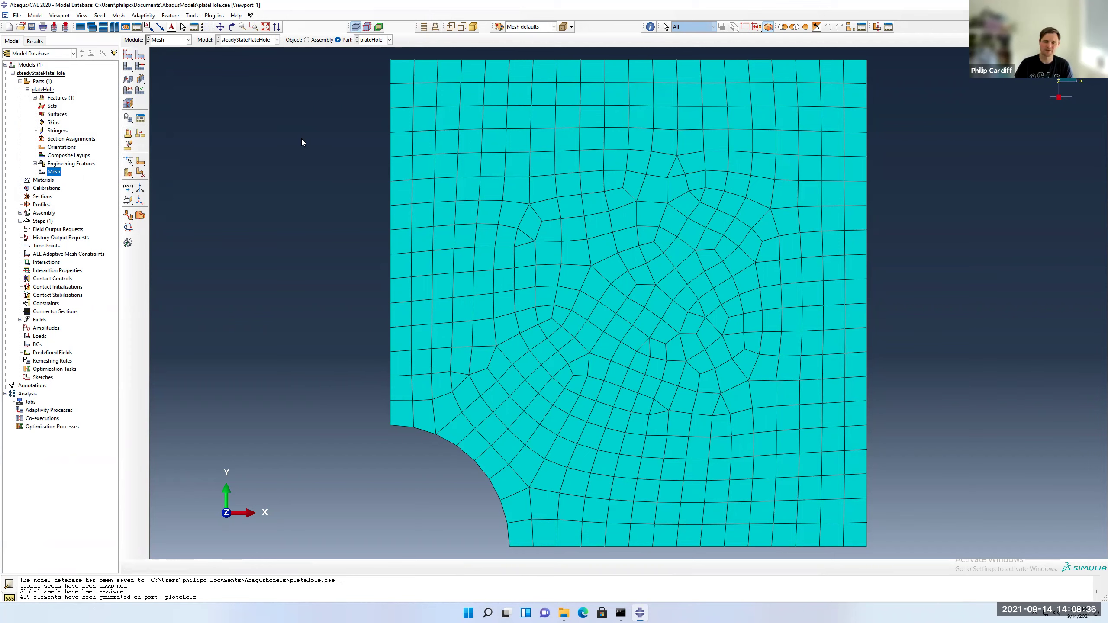
Set the plate's mesh controls to Quad element shape with the Structured technique, and delete the invalidated mesh.
click(141, 67)
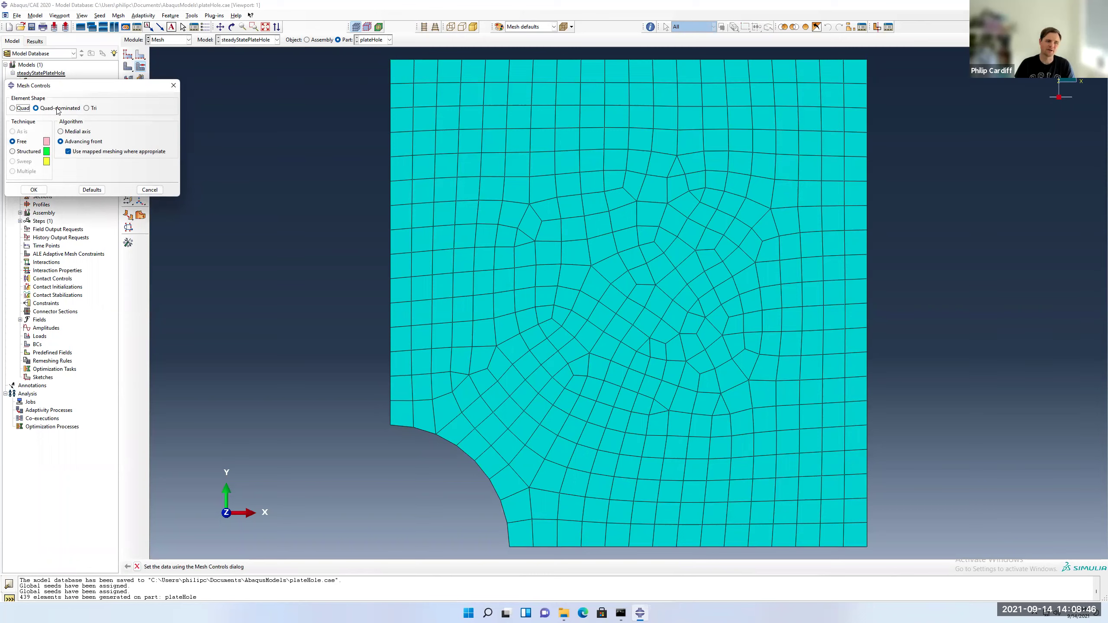
click(23, 109)
click(29, 152)
click(33, 190)
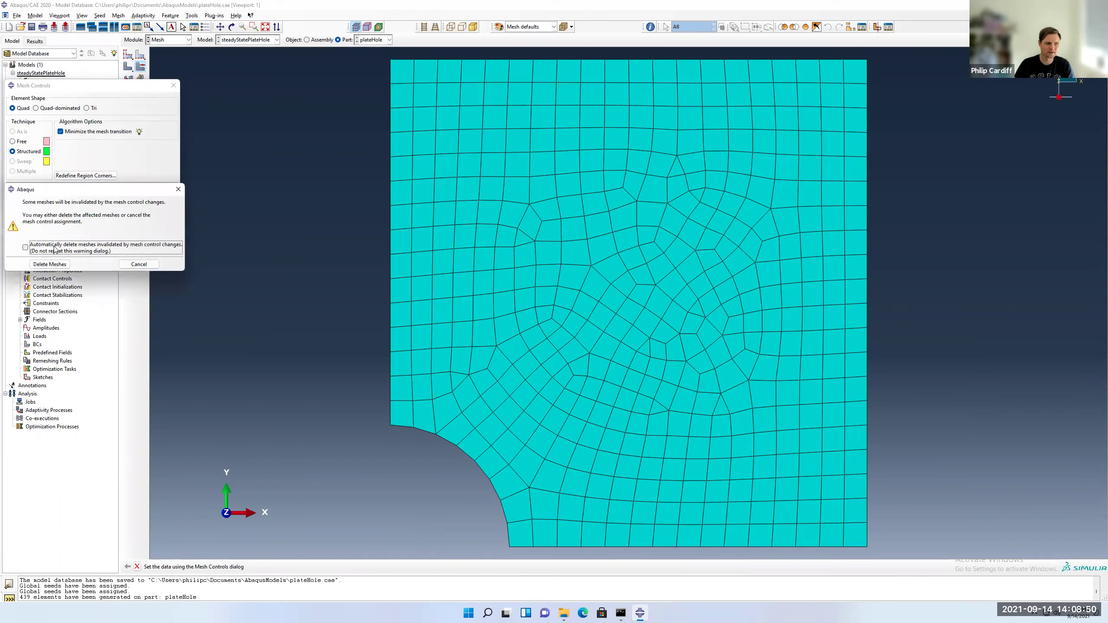
click(60, 251)
click(50, 264)
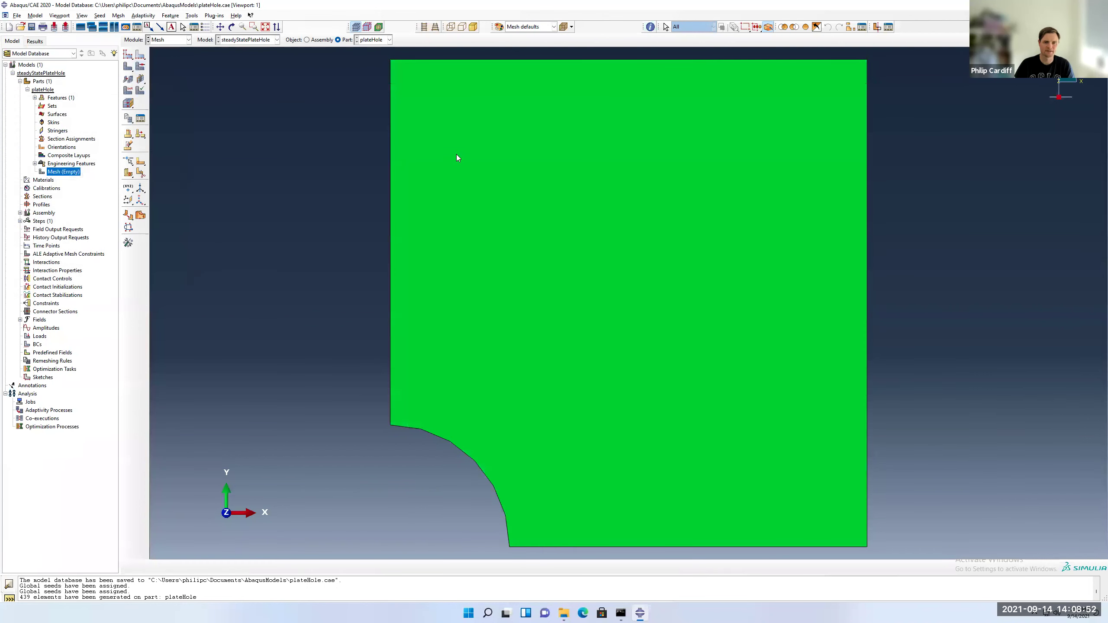
Regenerate the mesh on the plateHole part and accept the standard linear plane stress element type with reduced integration.
click(128, 66)
click(200, 567)
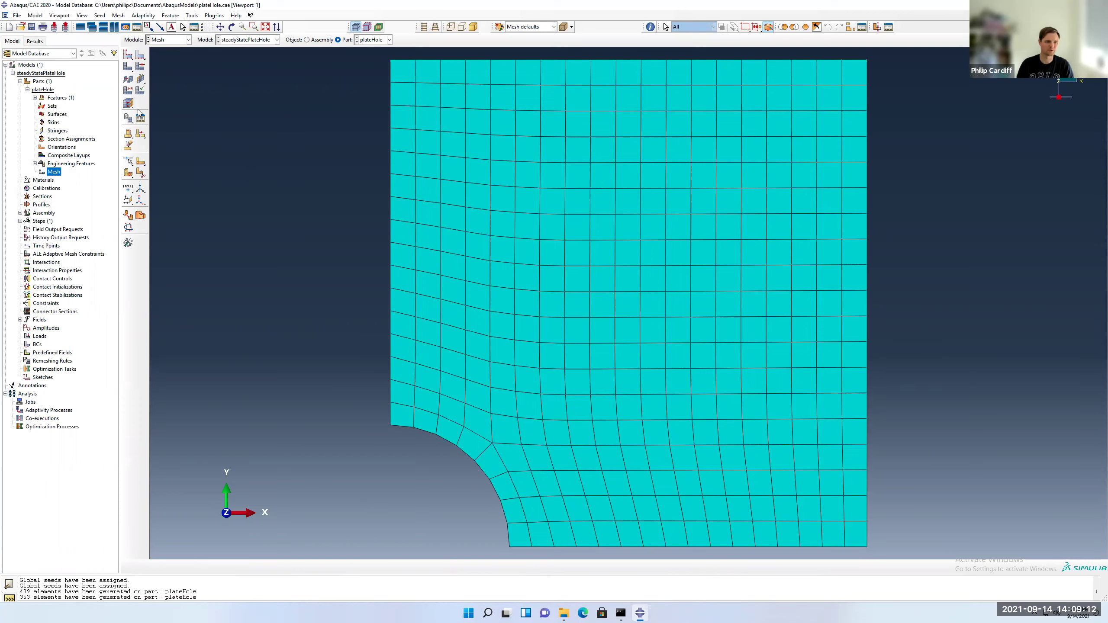
click(128, 91)
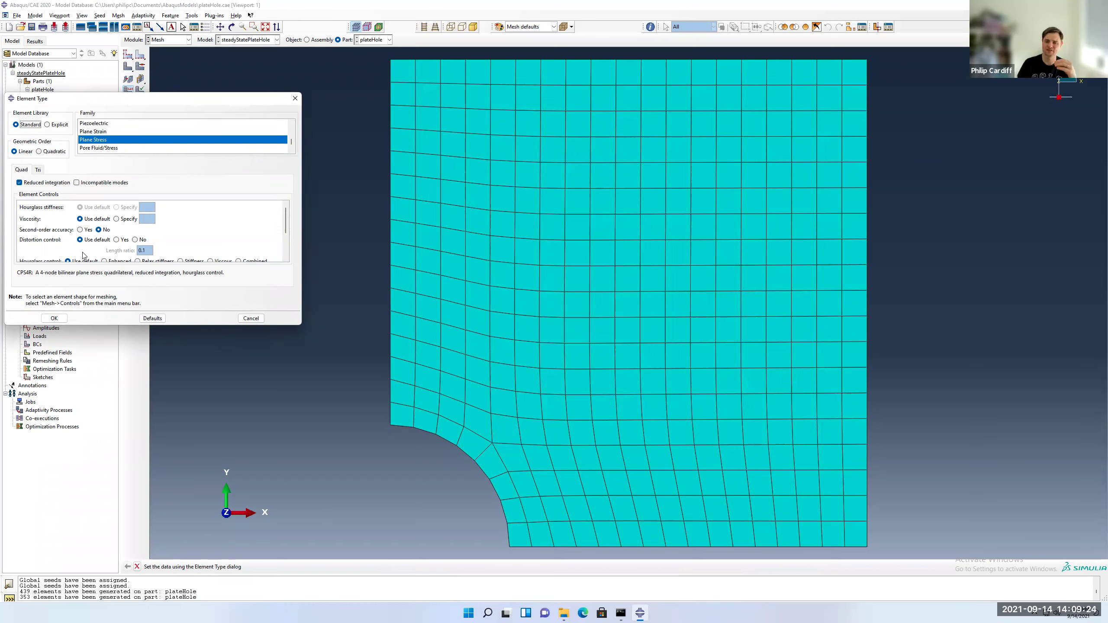
click(55, 319)
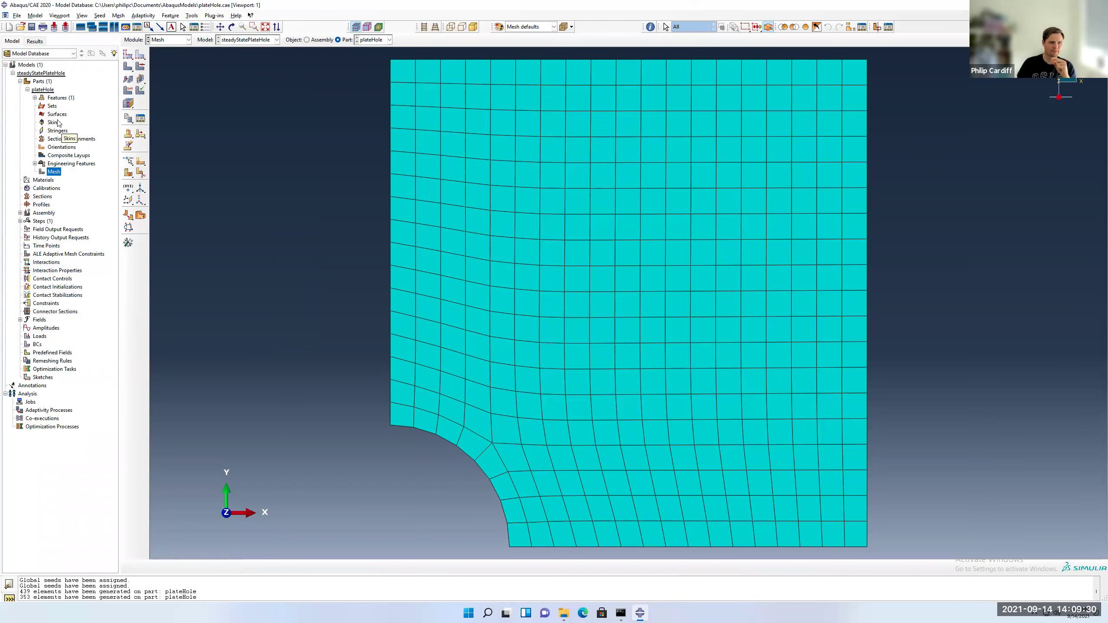
Create a material named steel with isotropic elasticity, Young's modulus 200e9 and Poisson's ratio 0.3.
click(45, 181)
double_click(45, 180)
text(steel)
click(51, 210)
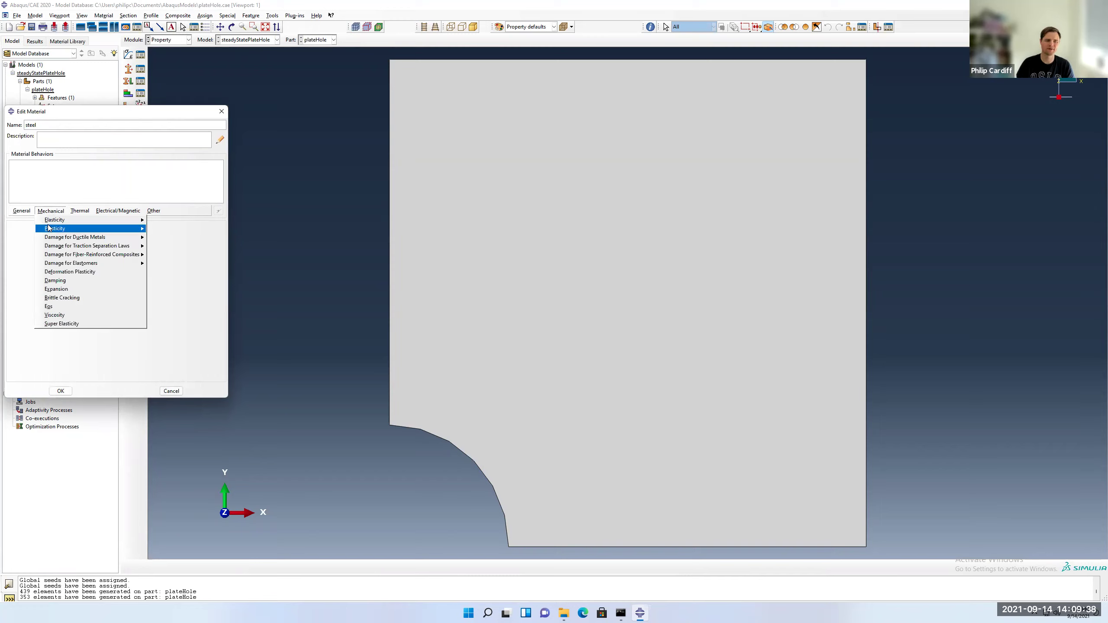
mouse_move(60, 221)
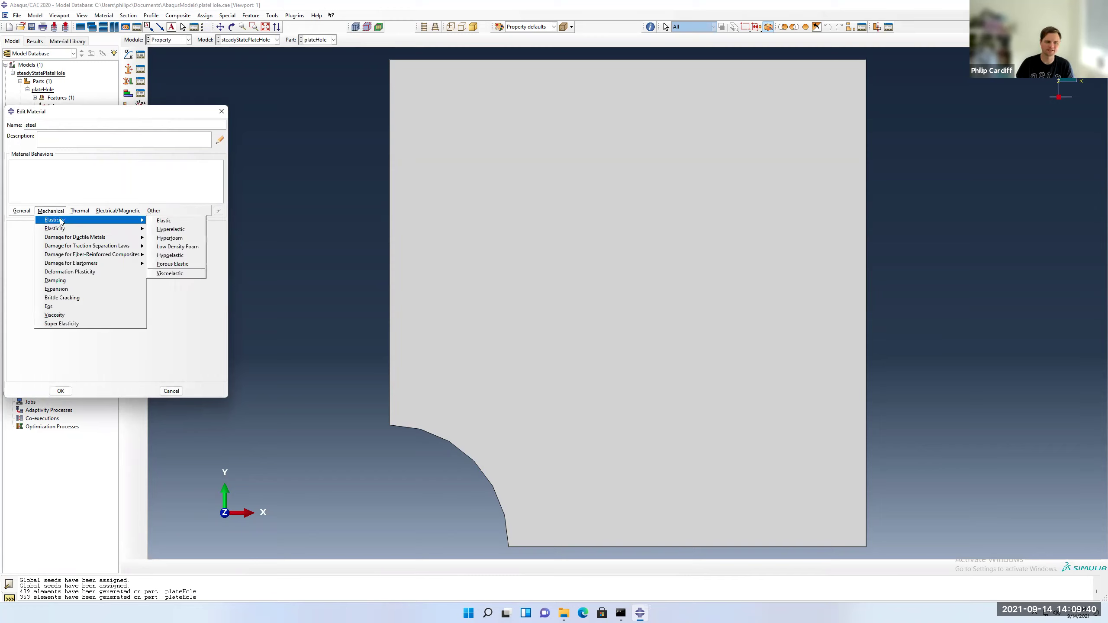
click(165, 221)
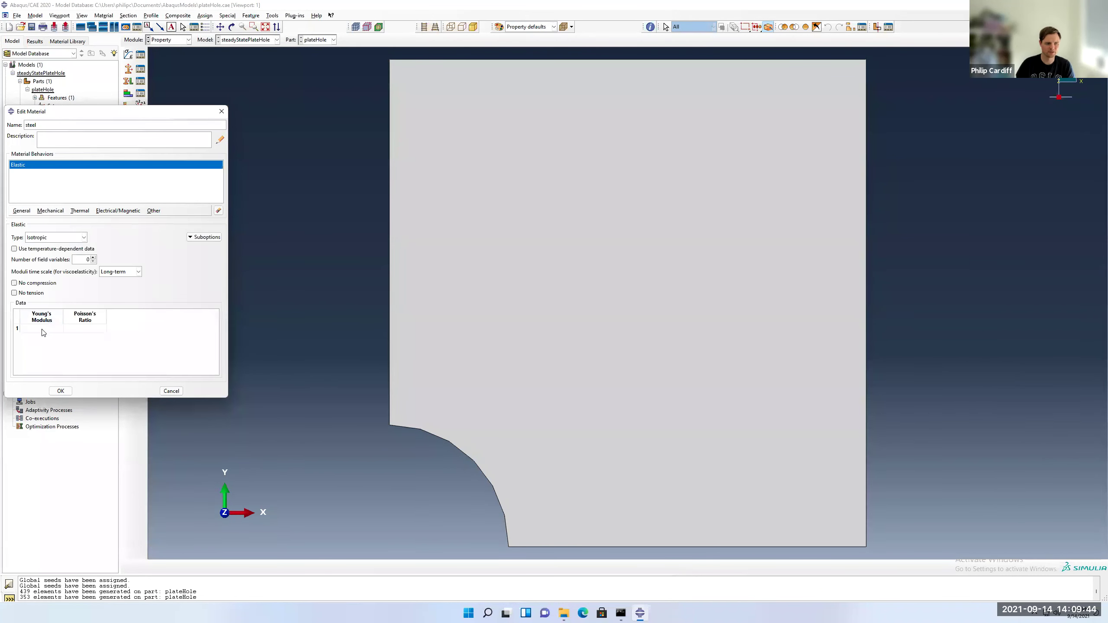
text(200e9)
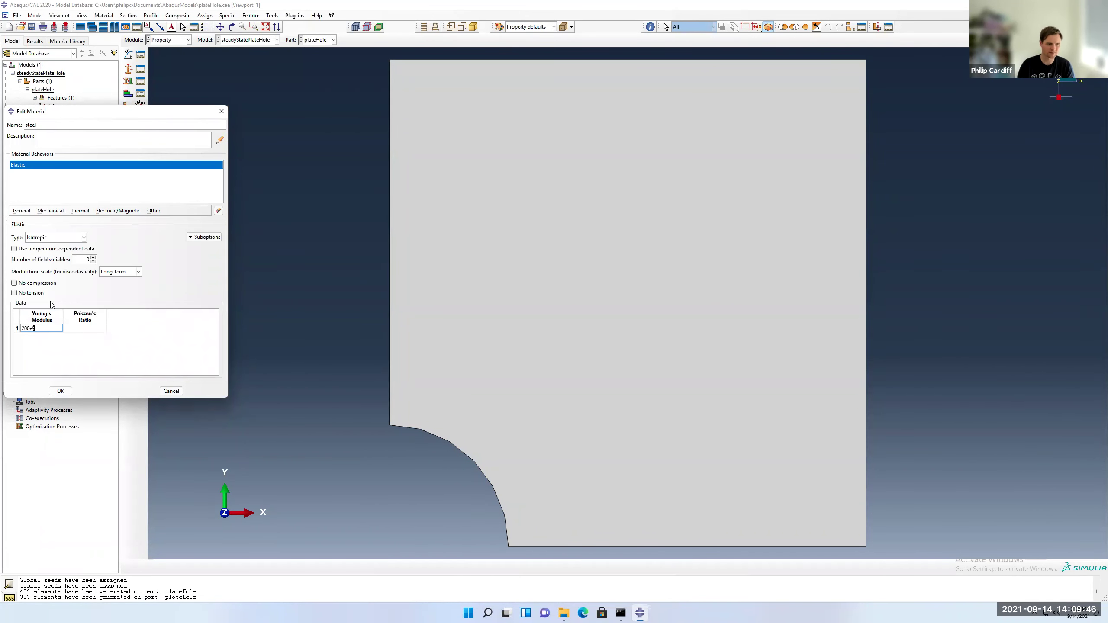
key(Tab)
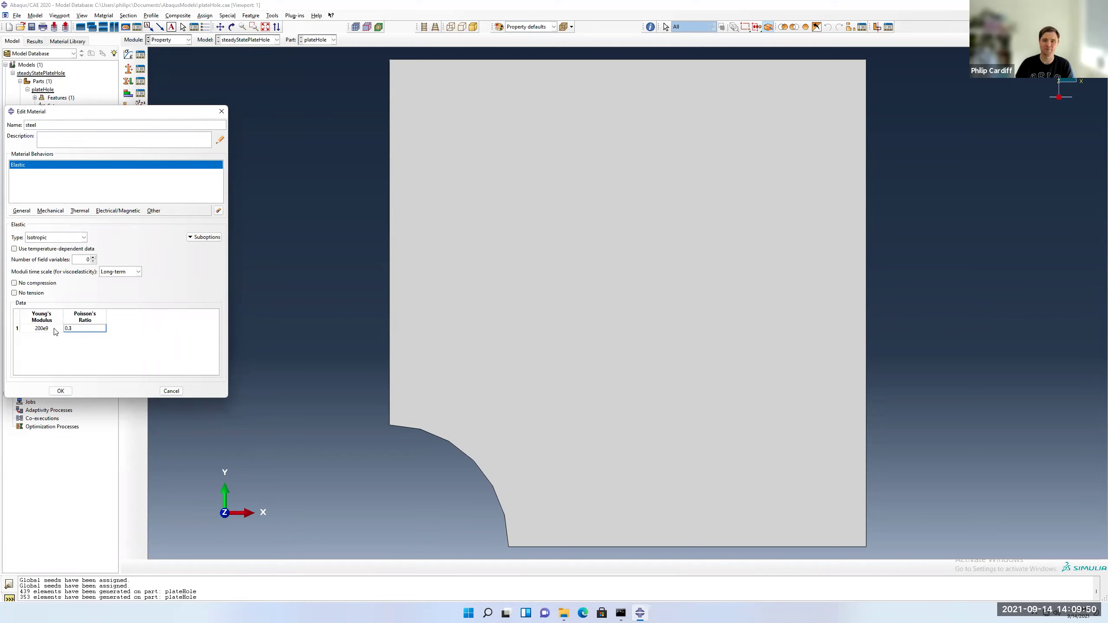
click(61, 391)
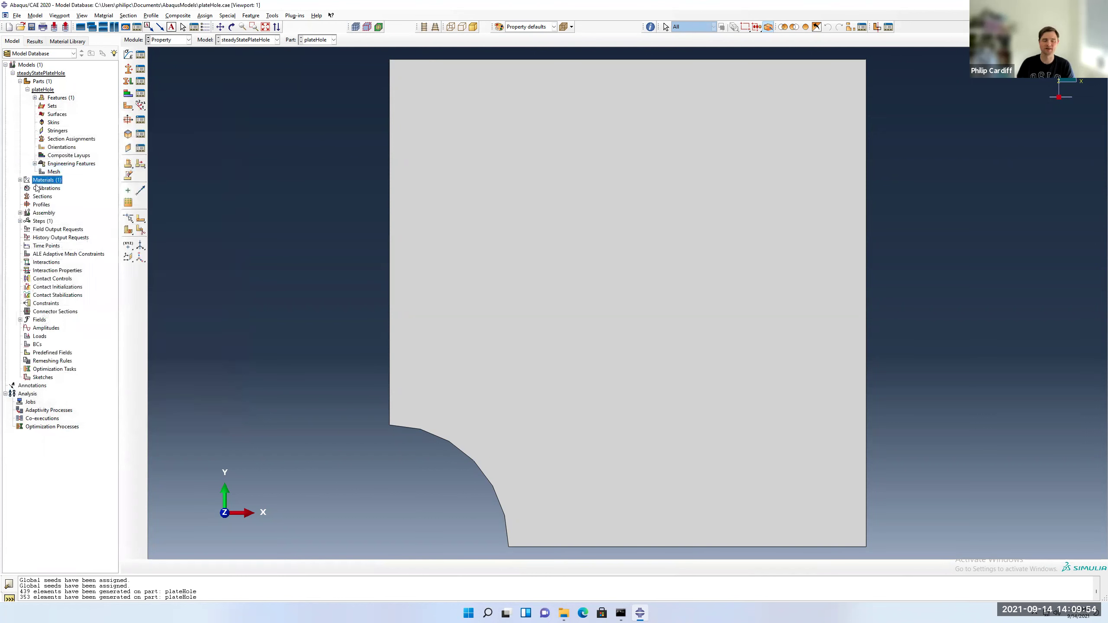
Create a solid homogeneous section named steelSection that uses the steel material.
double_click(43, 196)
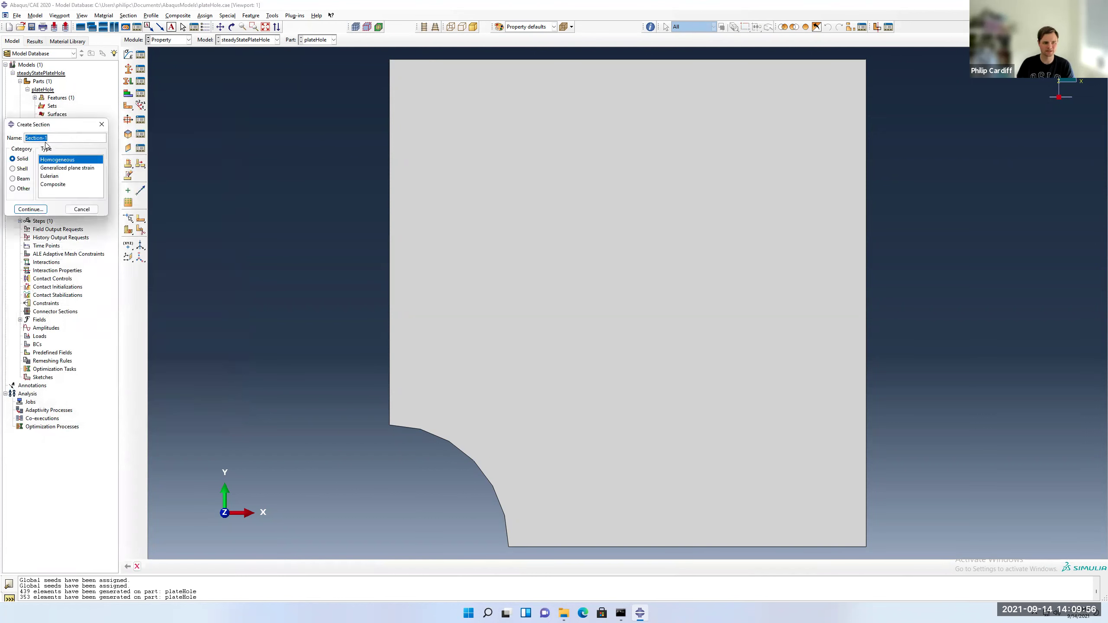
text(steelSection)
click(30, 209)
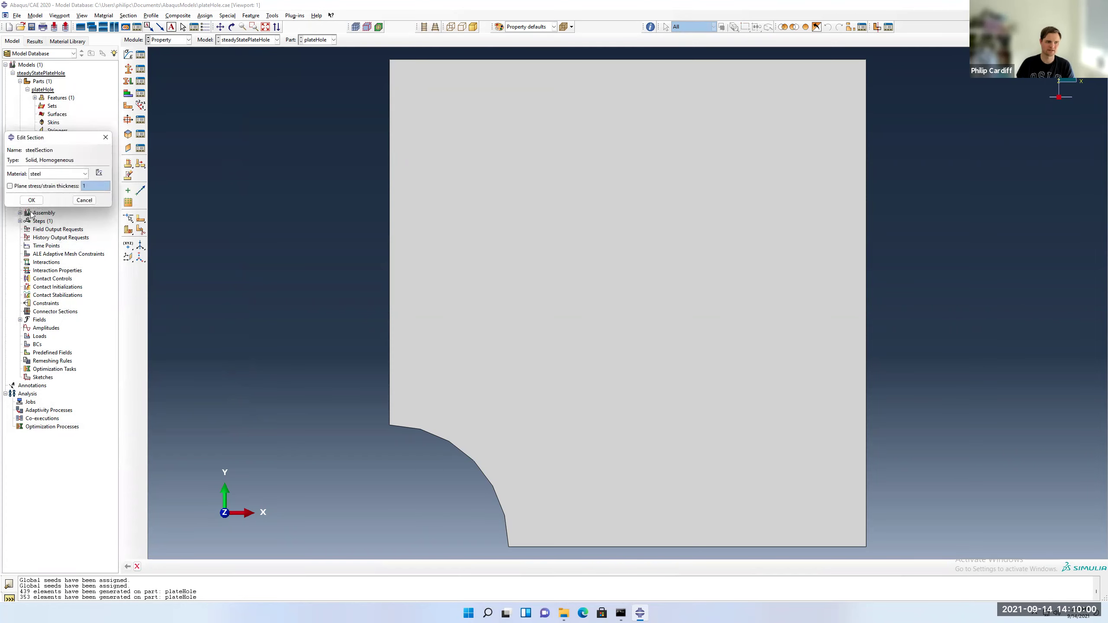
click(31, 200)
Assign steelSection to the whole plate region, saving the region as a set named all.
double_click(61, 139)
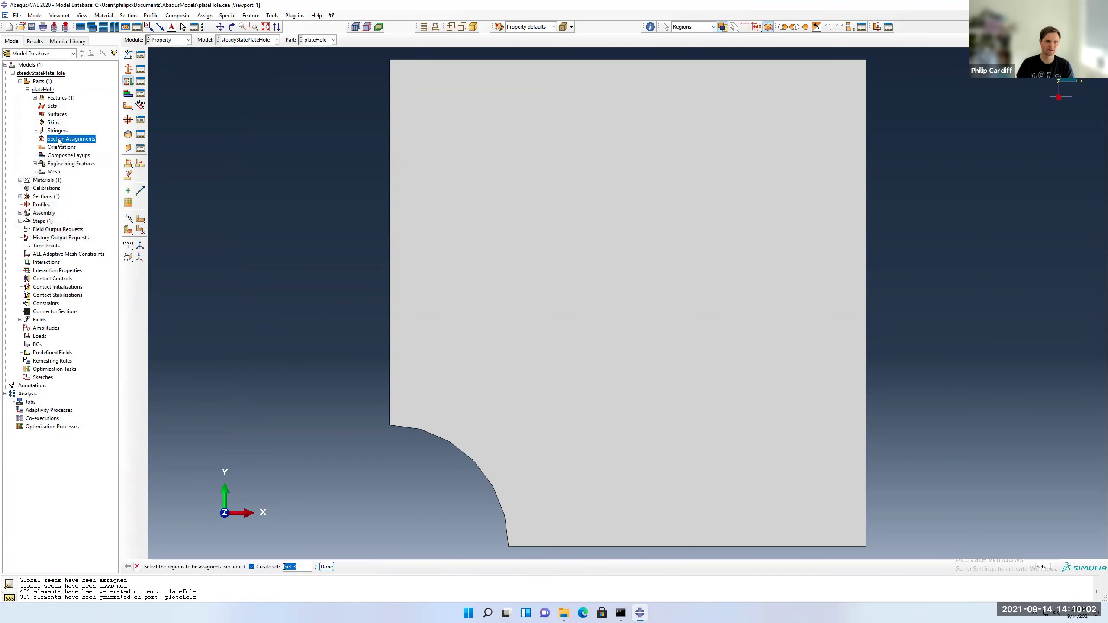
click(532, 264)
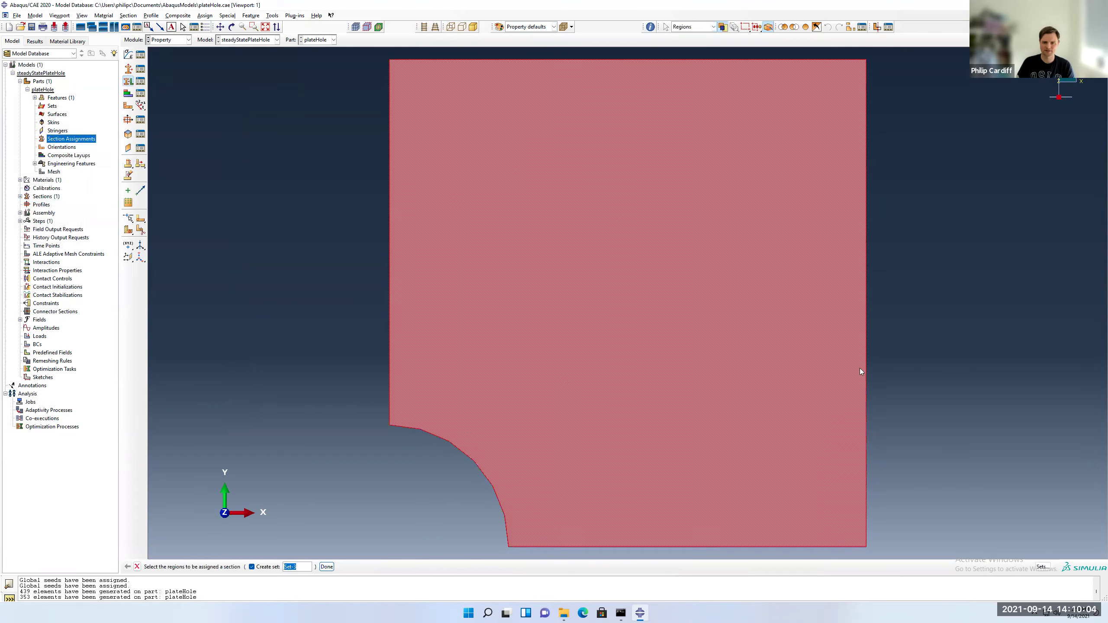
text(all)
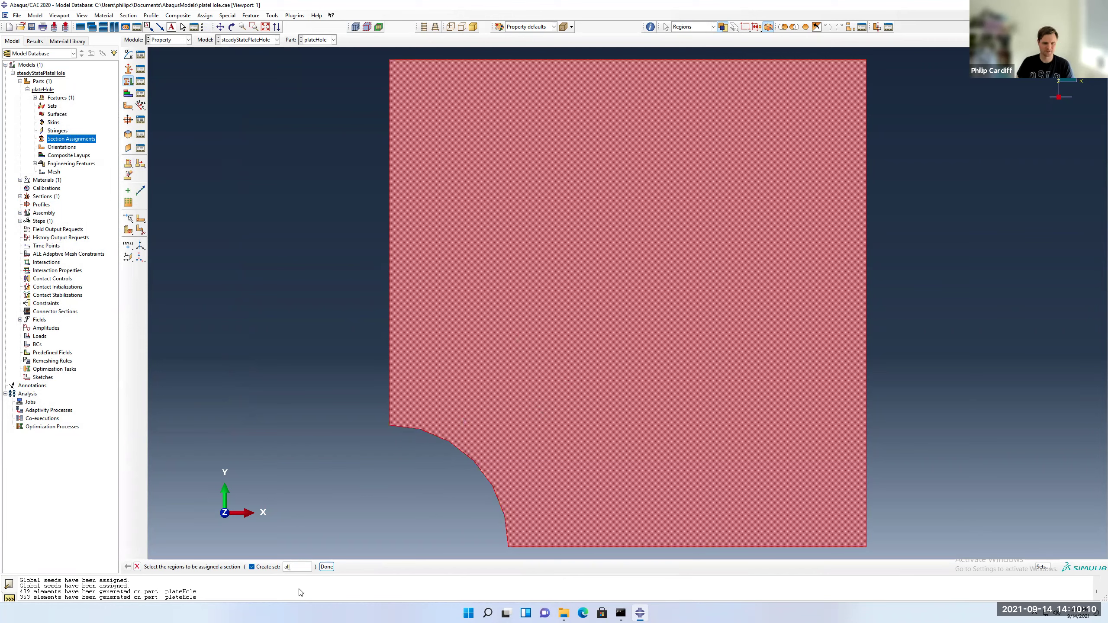
click(326, 567)
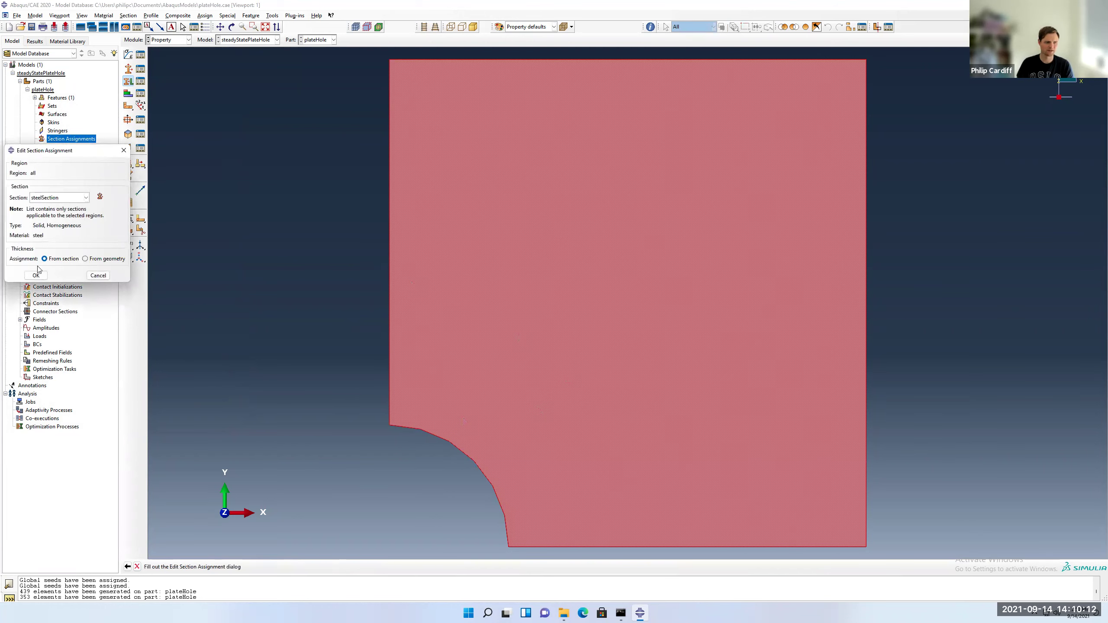
click(50, 198)
click(48, 207)
click(35, 275)
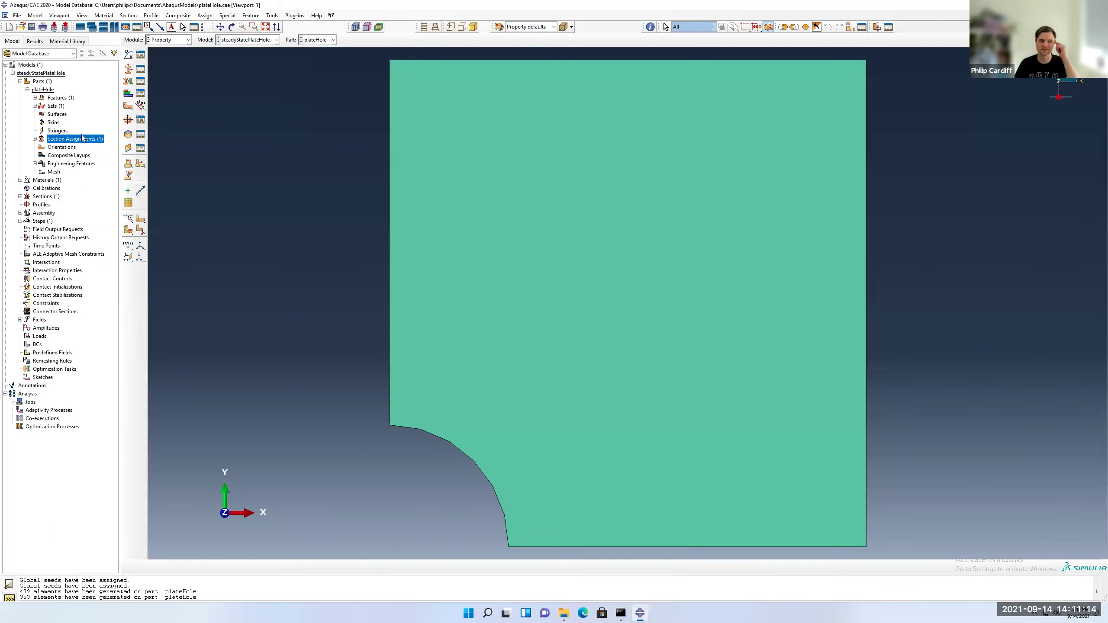
Create a geometry set named left from the plate's left vertical edge.
double_click(51, 107)
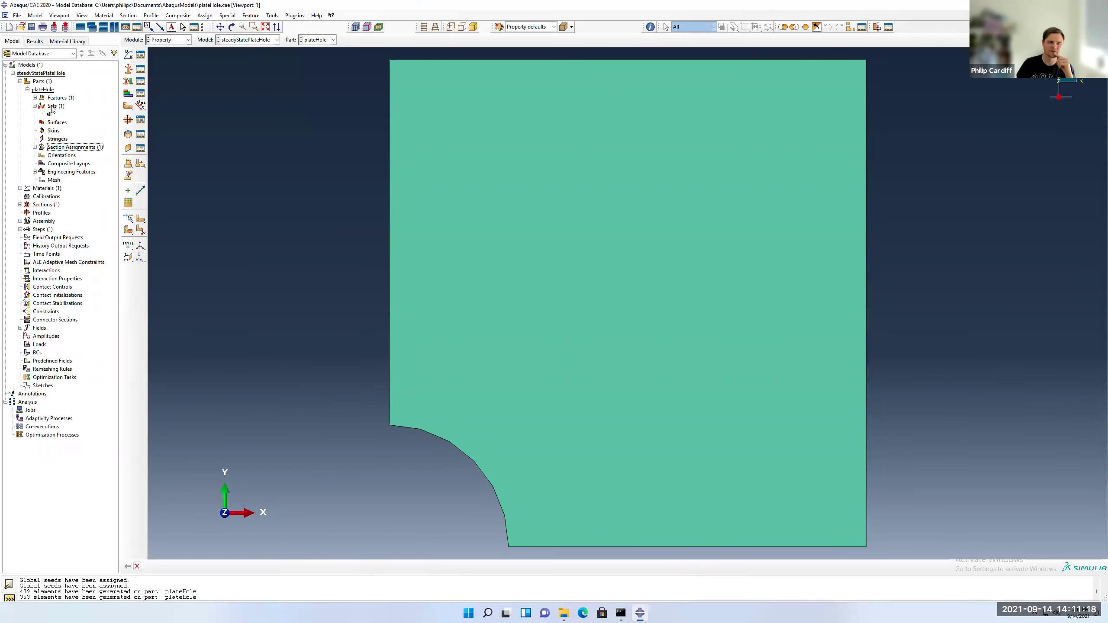
double_click(52, 107)
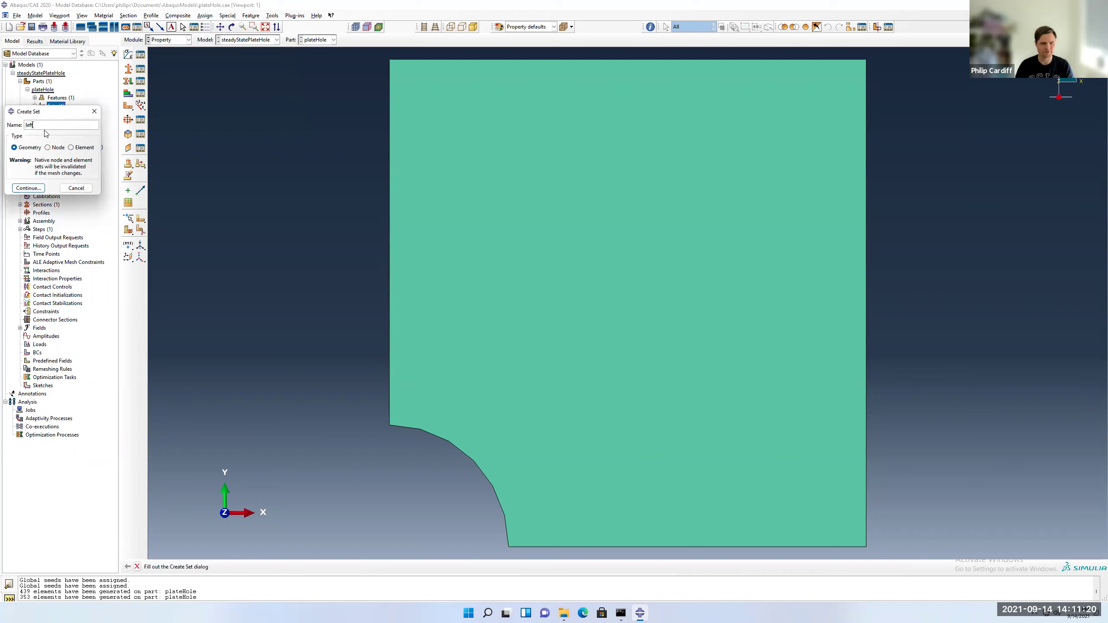
click(28, 188)
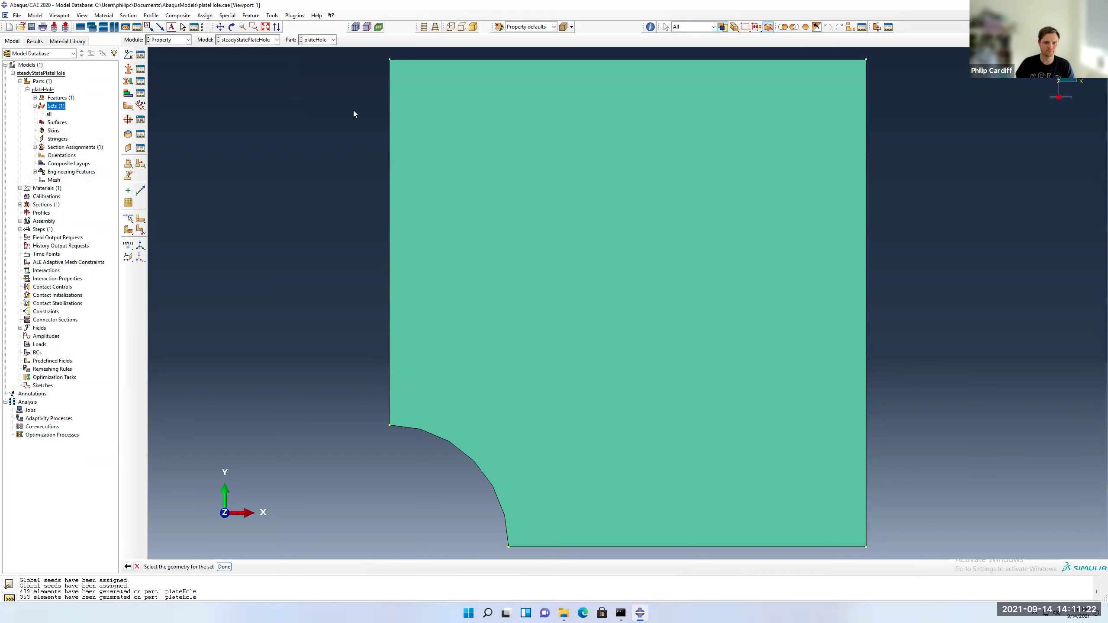
click(390, 129)
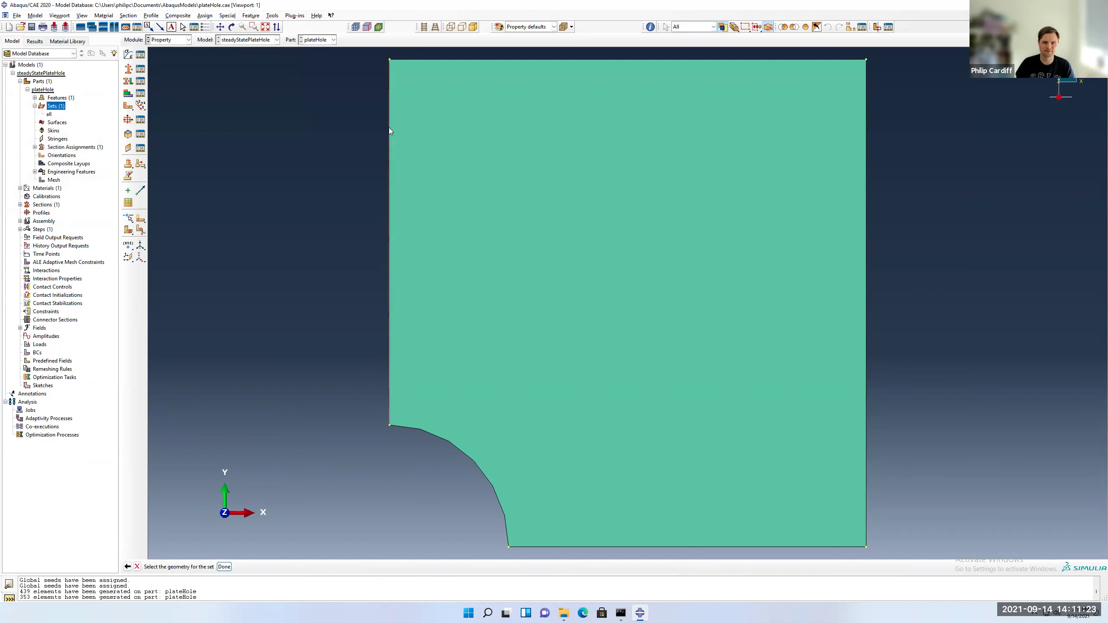
click(224, 567)
Create a geometry set named down from the plate's bottom horizontal edge.
double_click(57, 106)
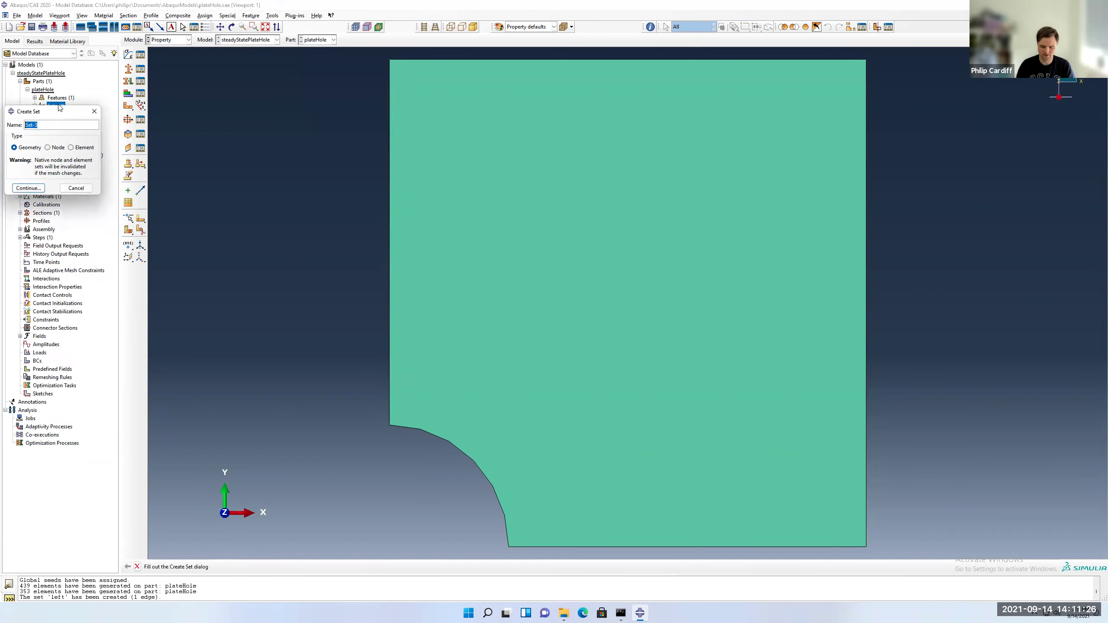
text(down)
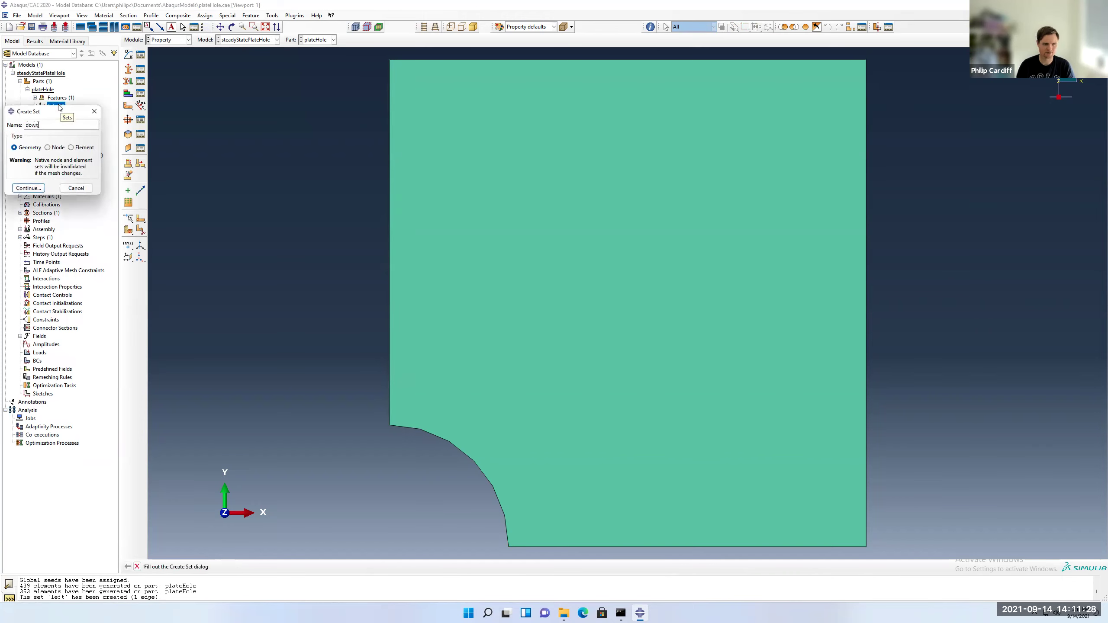
click(29, 188)
click(553, 546)
click(224, 566)
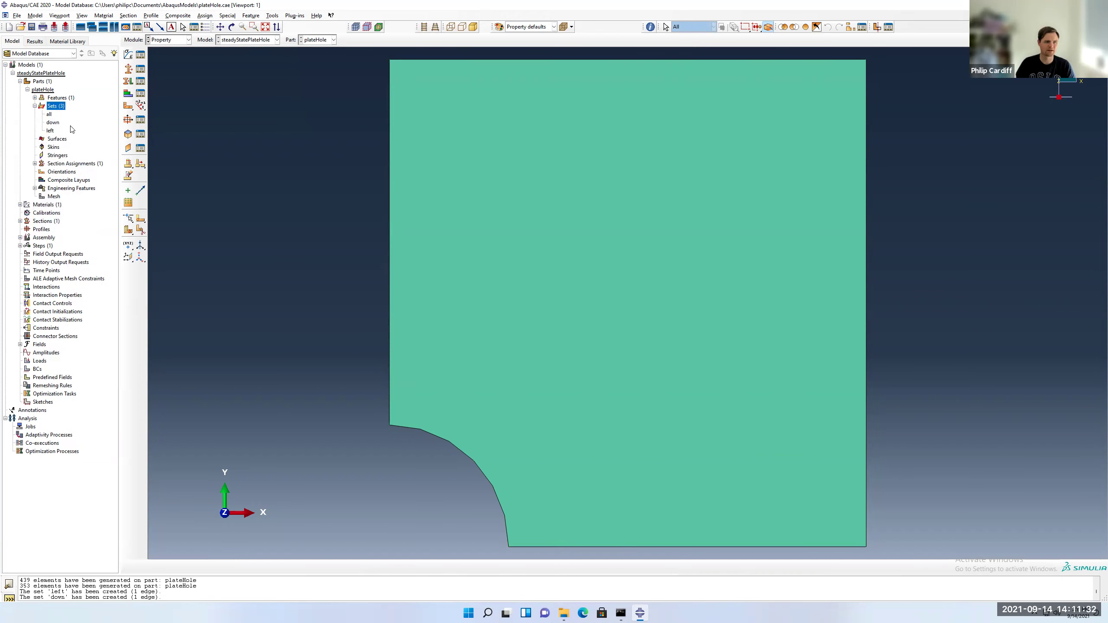
Create a surface named right on the plate's right vertical edge.
double_click(57, 139)
text(right)
click(37, 330)
click(864, 162)
click(270, 566)
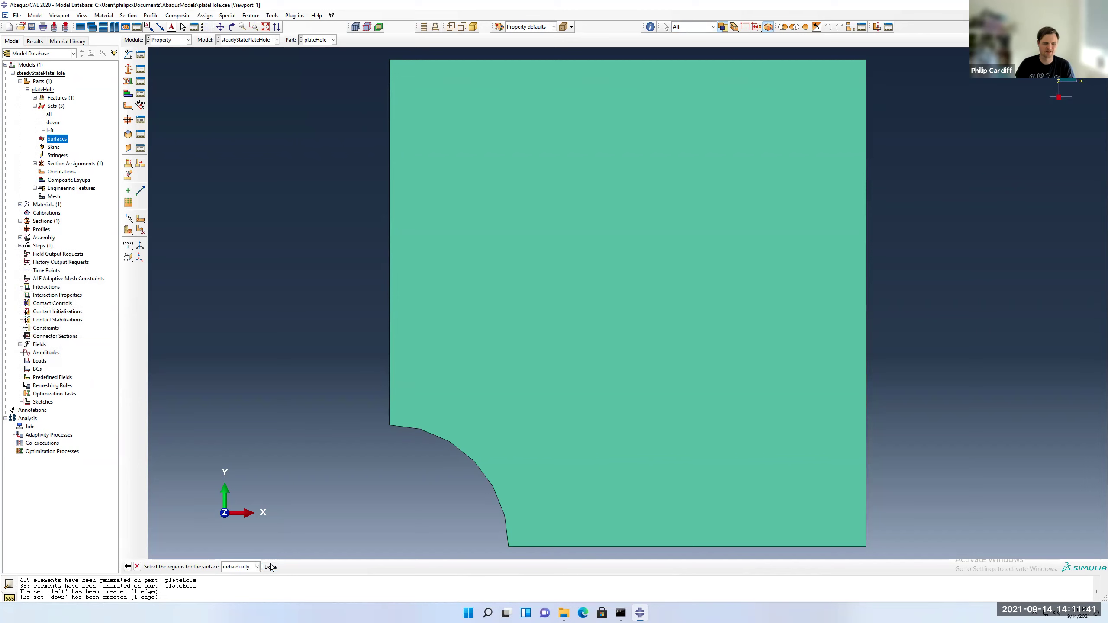
Add a dependent instance of the plateHole part to the assembly.
click(35, 106)
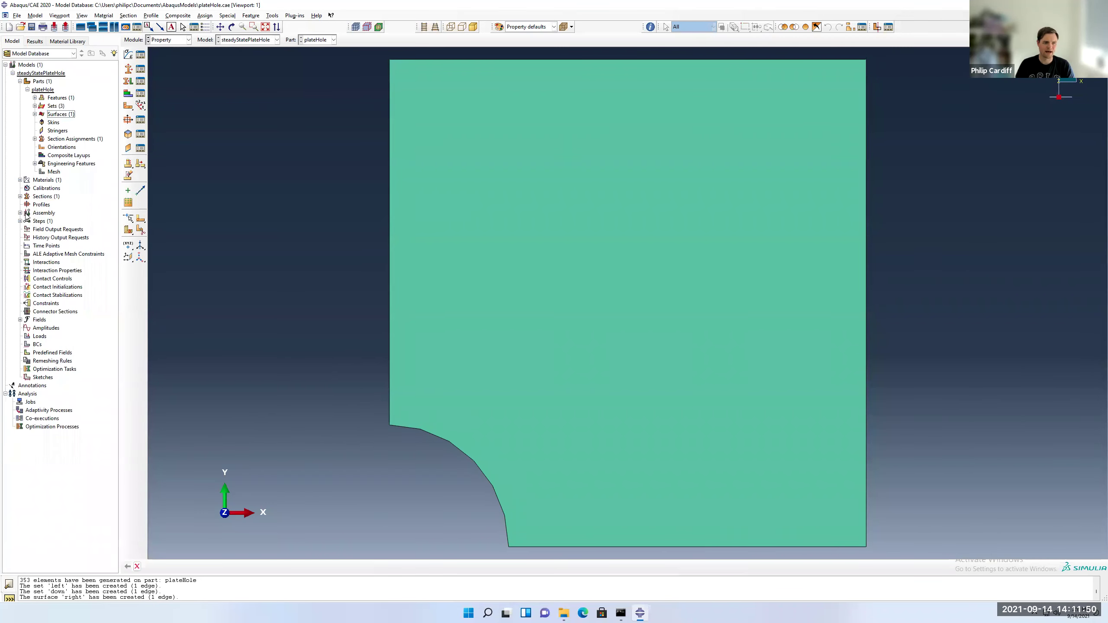
click(20, 213)
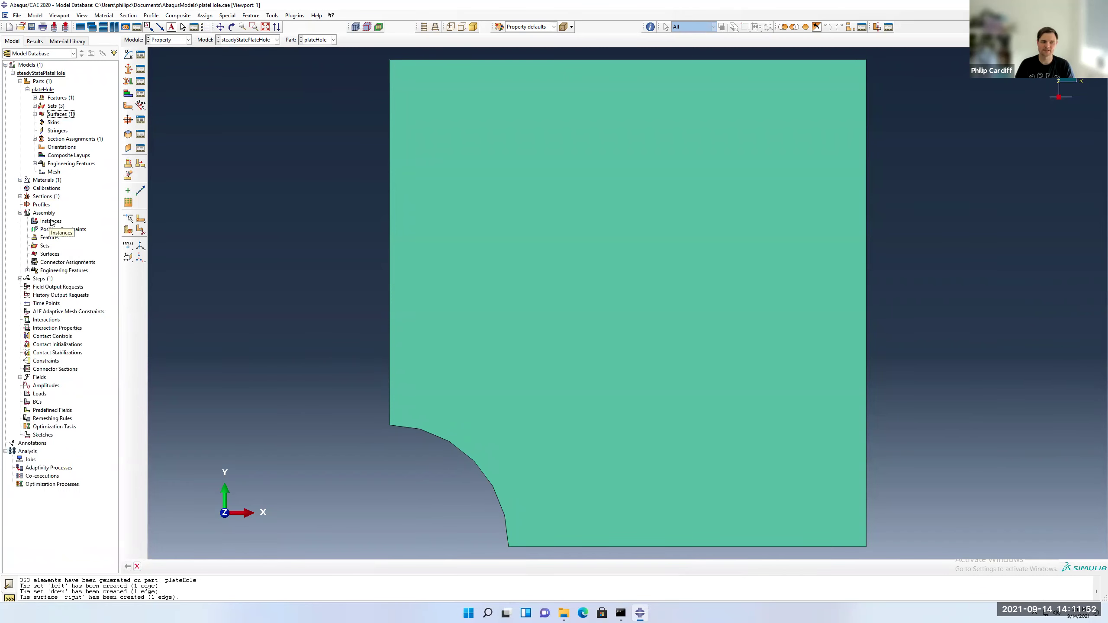
double_click(51, 221)
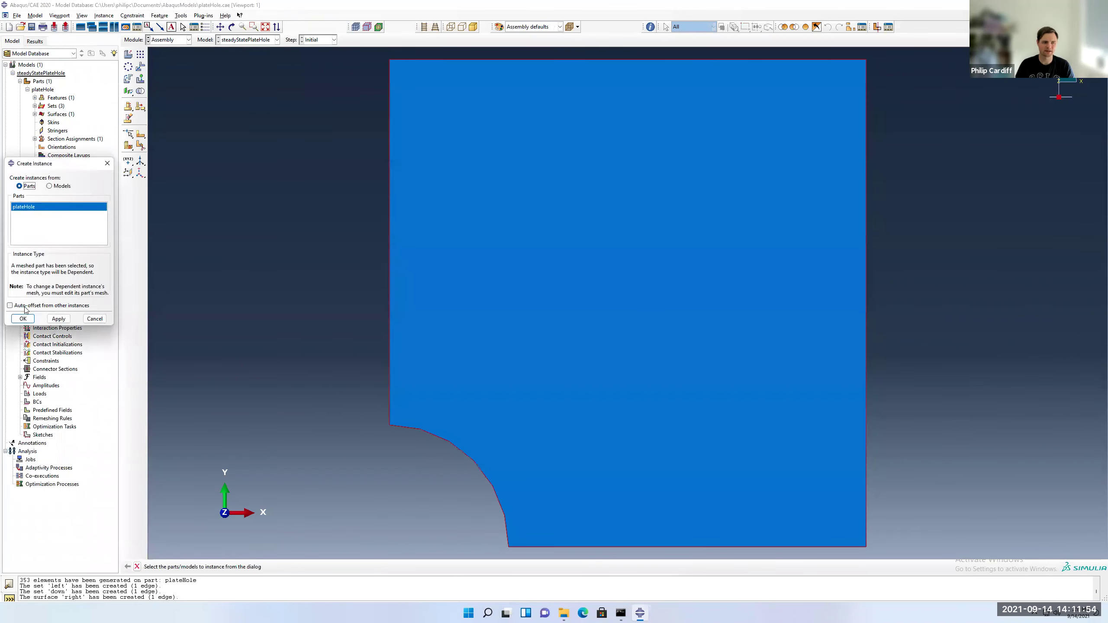
click(22, 319)
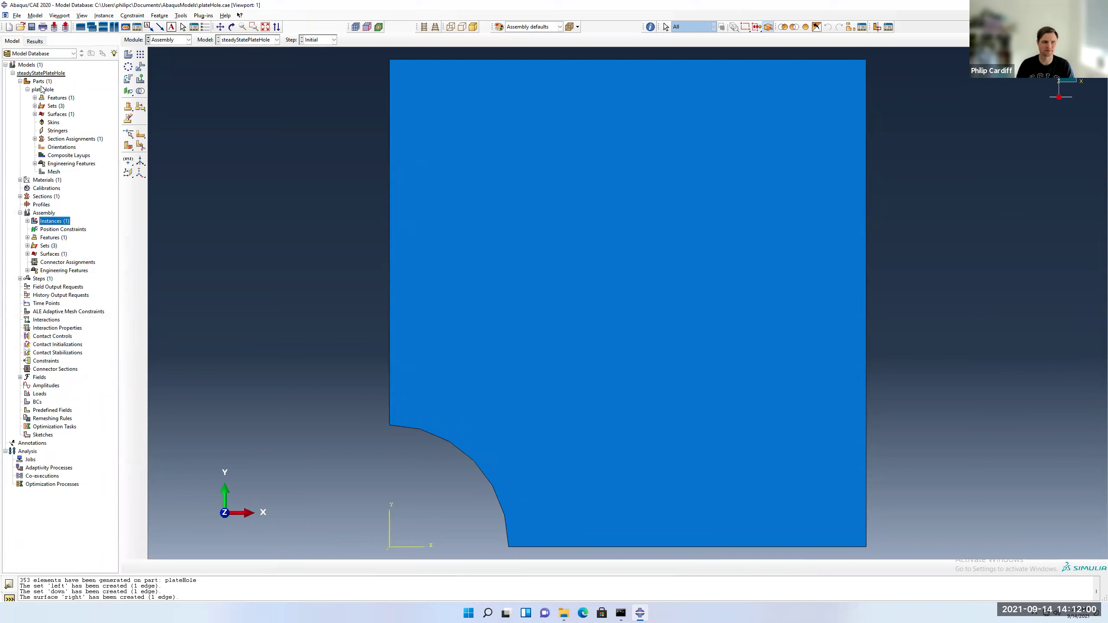
click(20, 213)
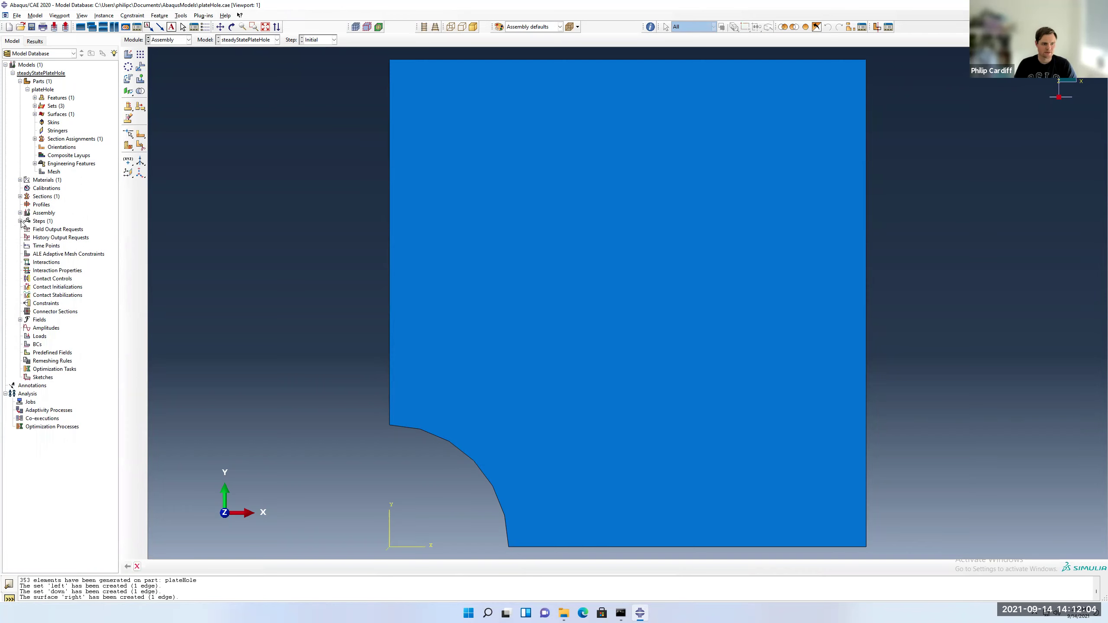
Create a Static, General step after the Initial step with a time period of 1 and Nlgeom off.
click(20, 221)
double_click(42, 222)
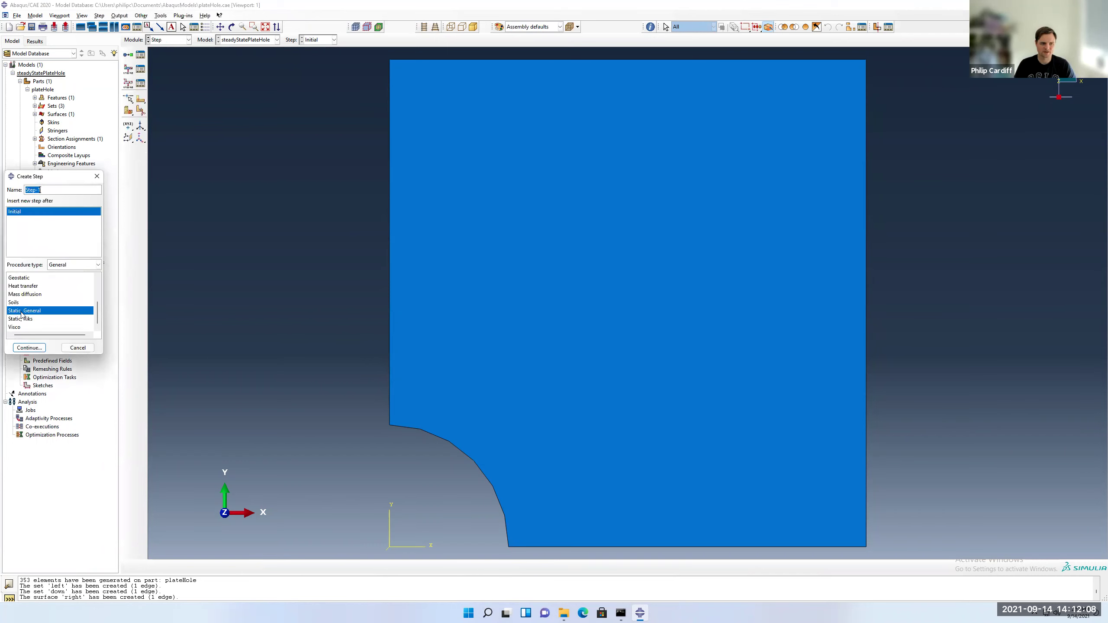
scroll(99, 314, up, 1)
scroll(98, 314, up, 4)
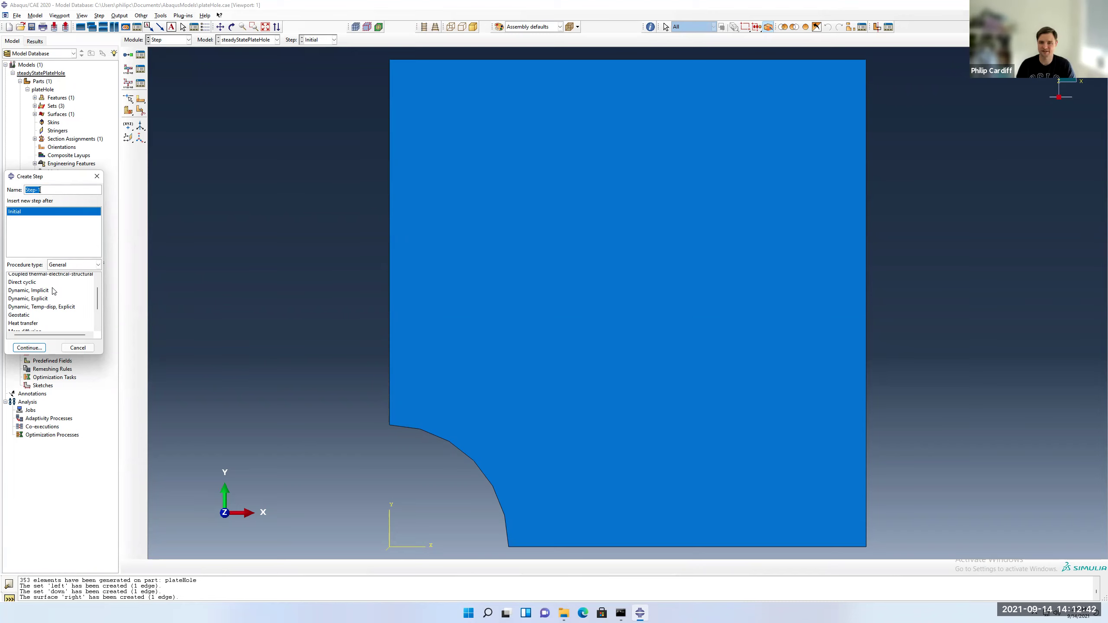
scroll(97, 302, down, 2)
click(90, 310)
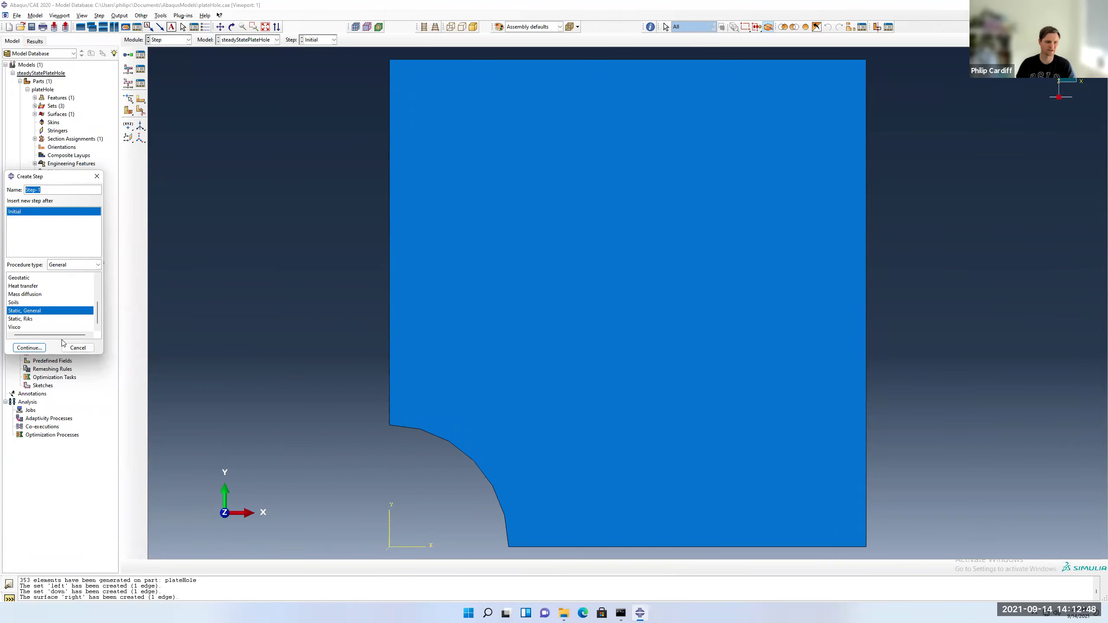
click(27, 348)
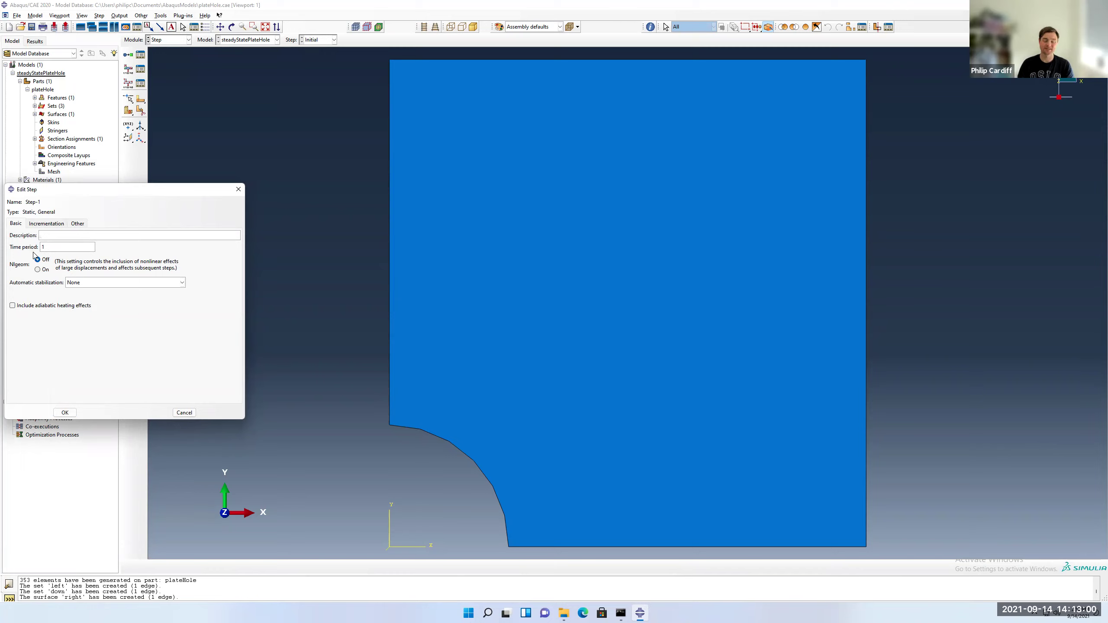
click(65, 413)
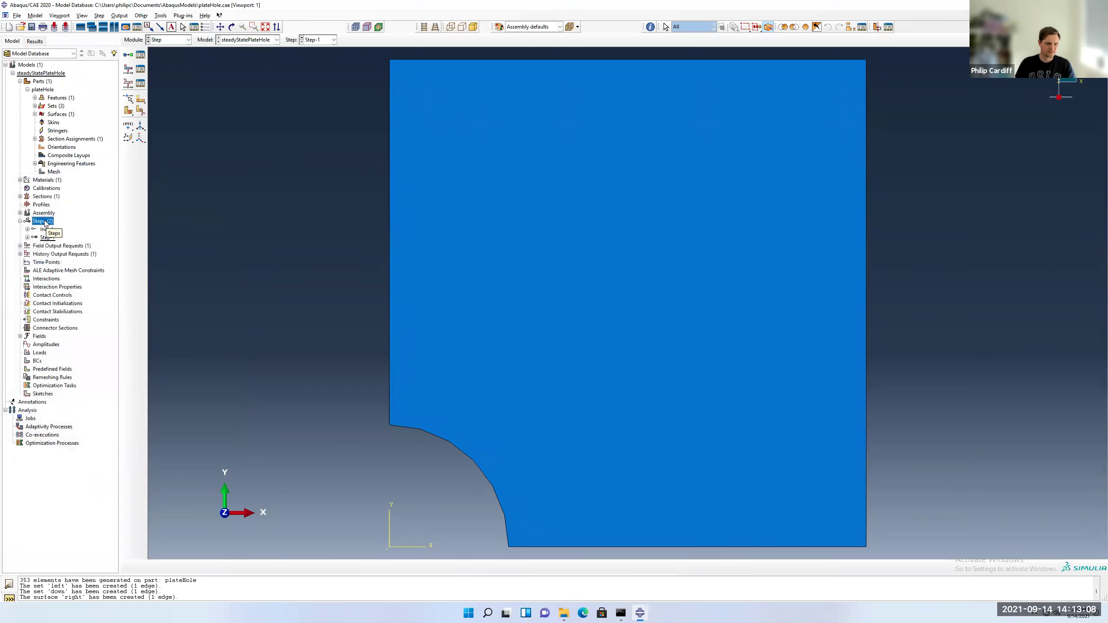
Create a symmetry boundary condition named left in Step-1, applying XSYMM to the set plateHole-1.left.
double_click(37, 361)
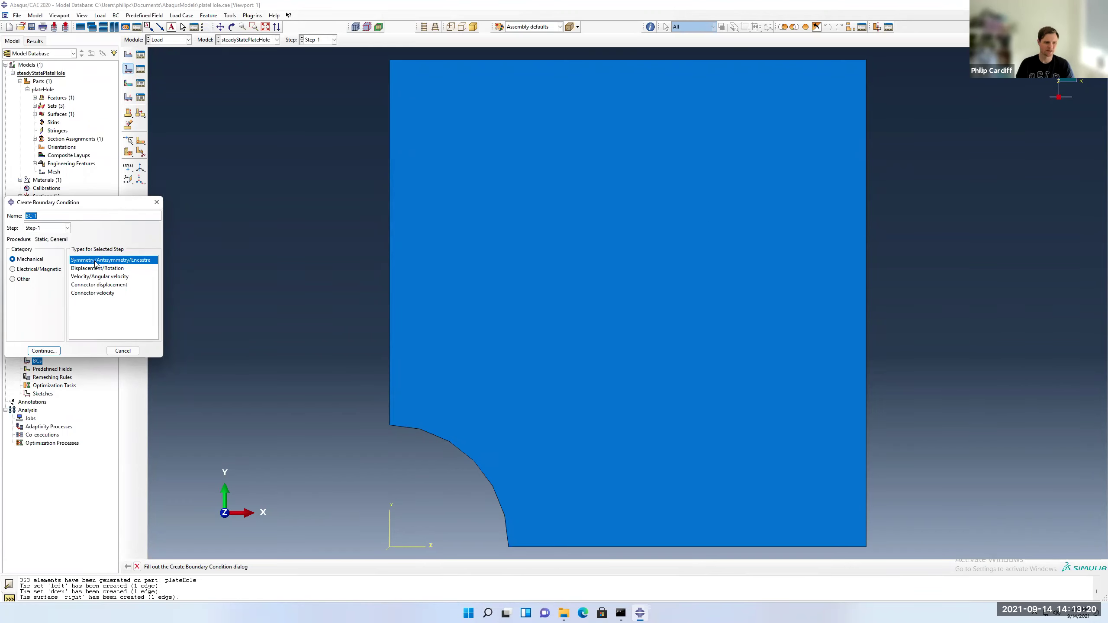
text(left)
click(44, 351)
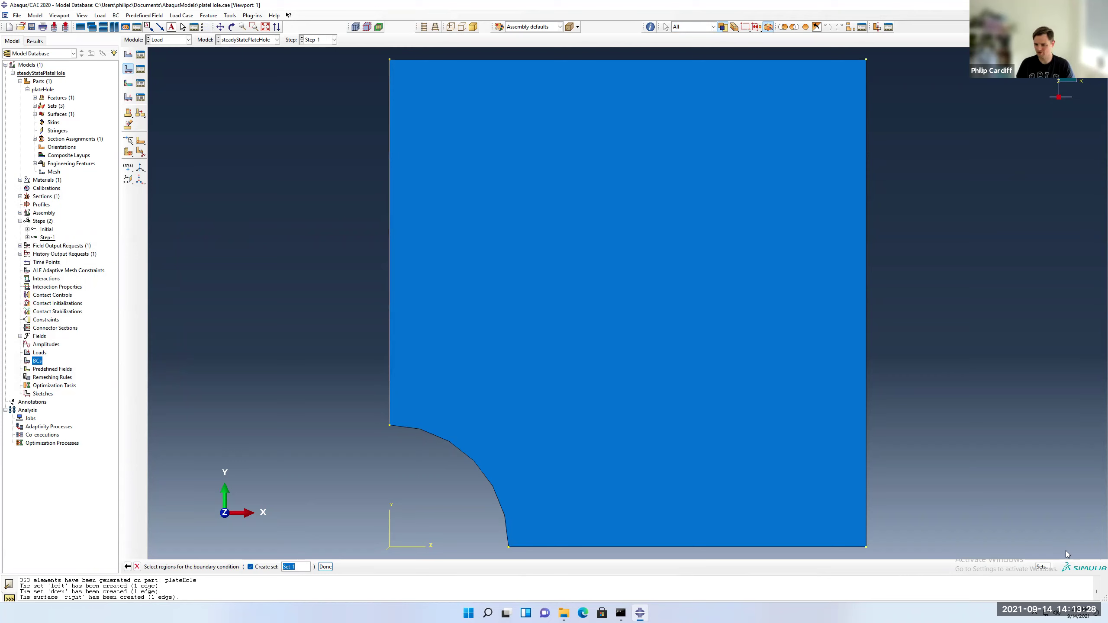
click(1044, 566)
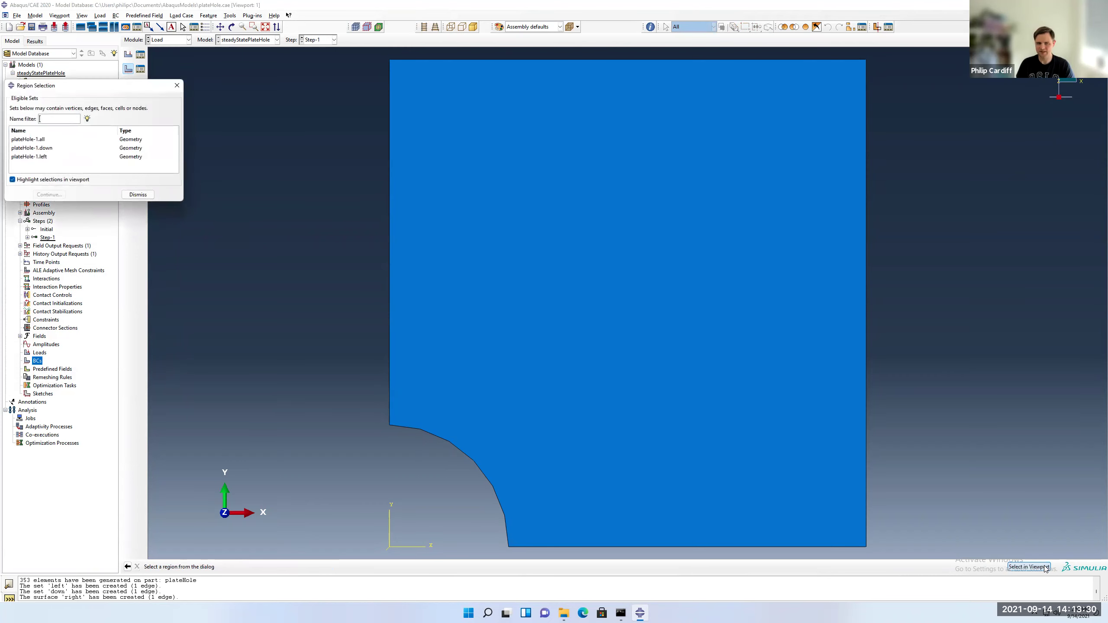
click(26, 157)
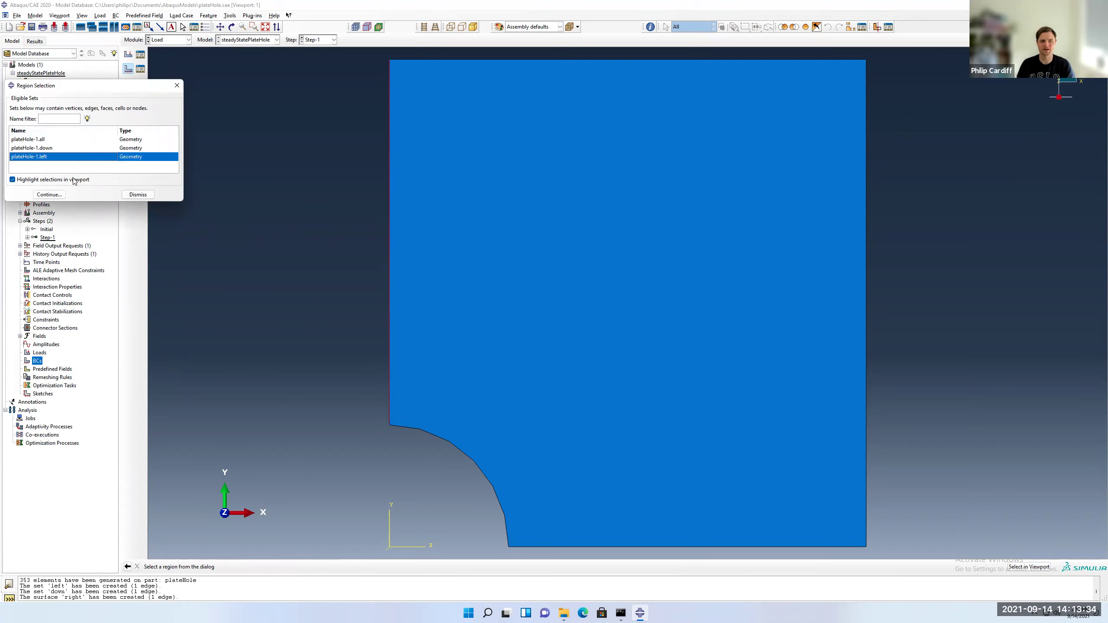
click(49, 195)
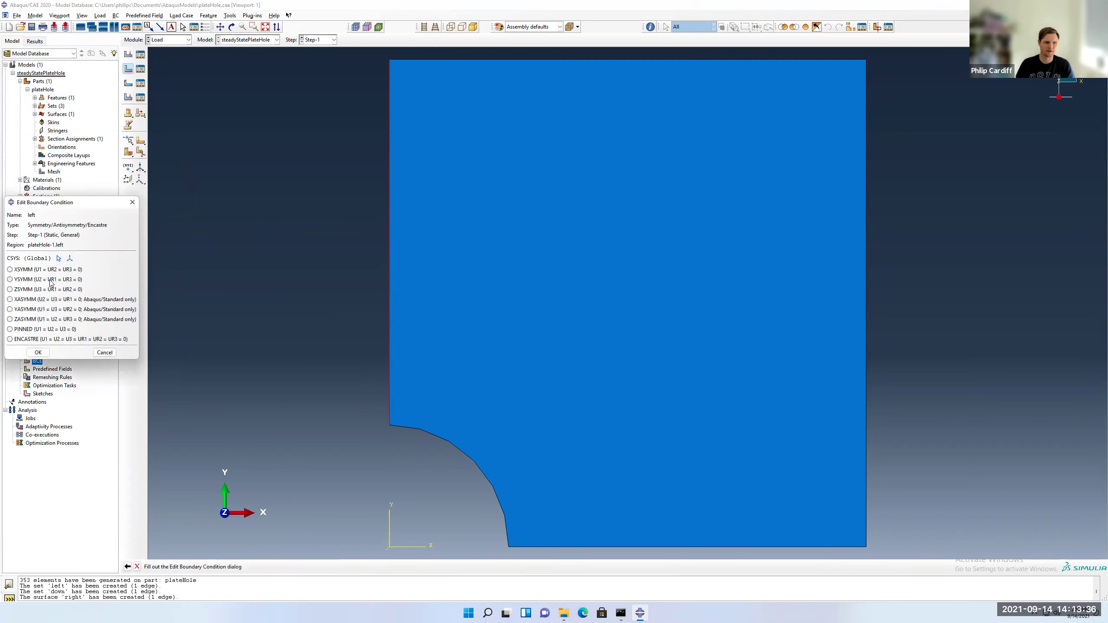
click(22, 270)
click(38, 352)
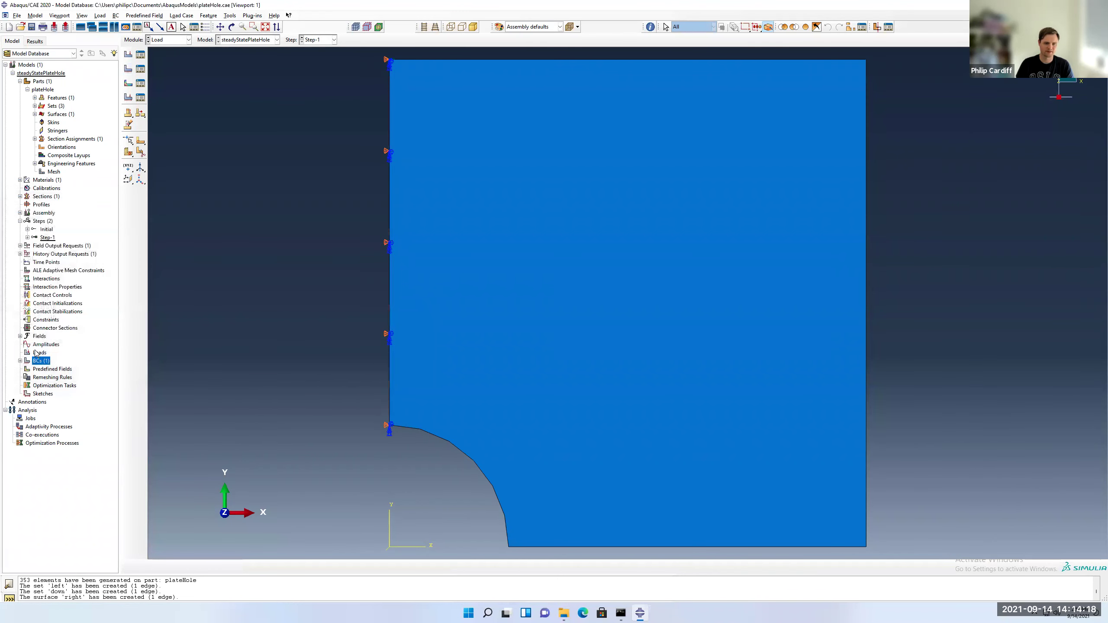
Create a symmetry boundary condition named down in Step-1, applying YSYMM to the set plateHole-1.down.
double_click(41, 360)
text(down)
click(42, 352)
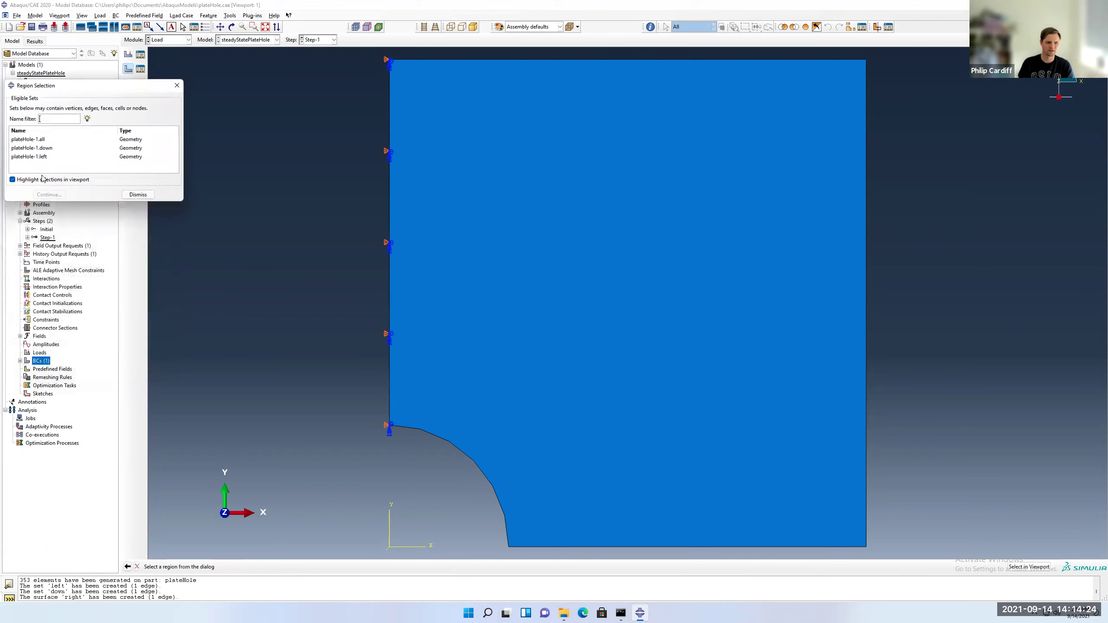
click(32, 147)
click(50, 195)
click(29, 279)
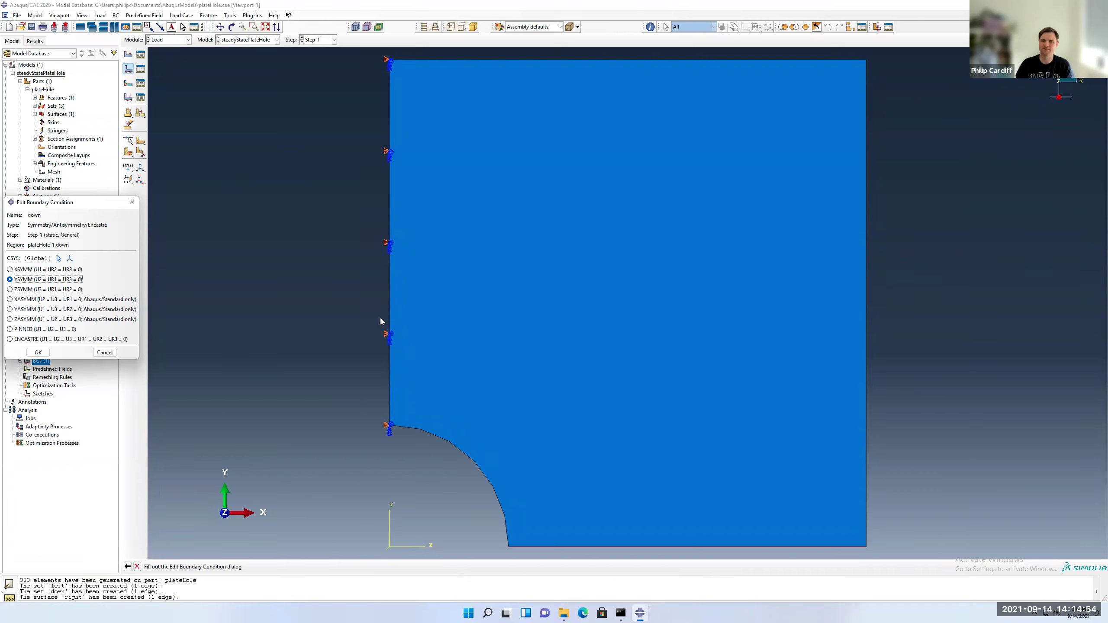
click(39, 353)
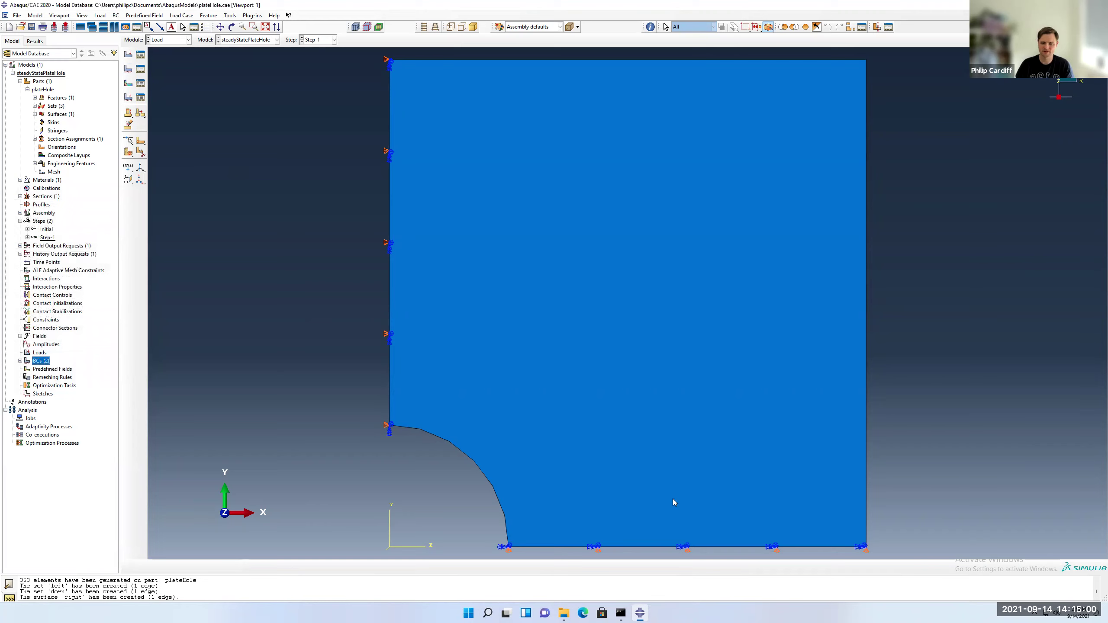
Create a pressure load named right in Step-1 on the surface plateHole-1.right, with uniform distribution and magnitude -1e6.
click(39, 353)
double_click(38, 353)
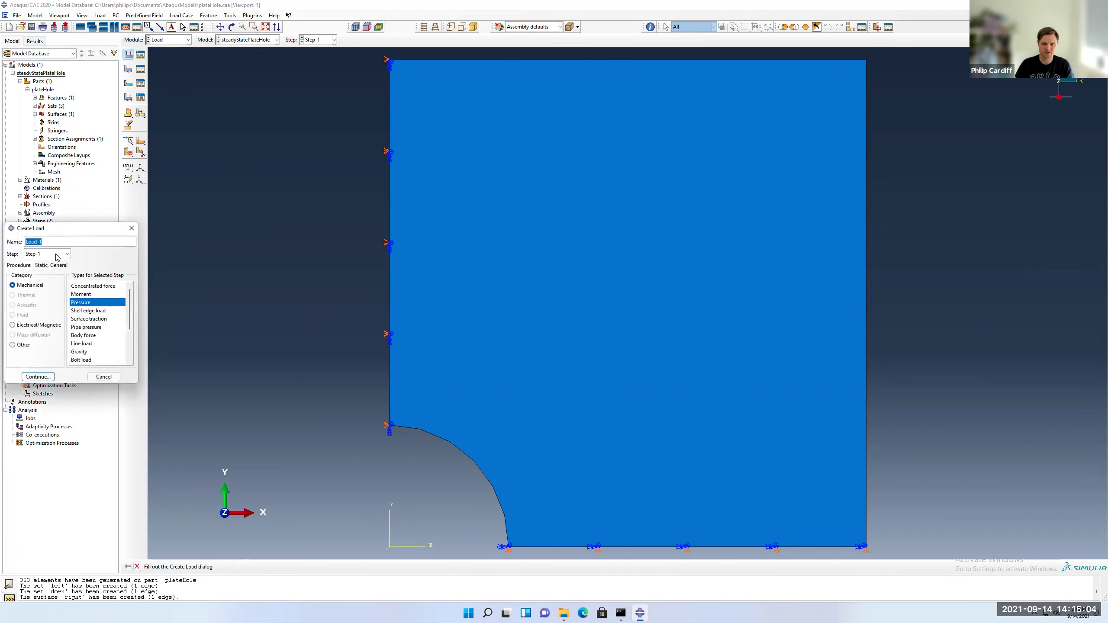
text(right)
click(39, 377)
click(37, 140)
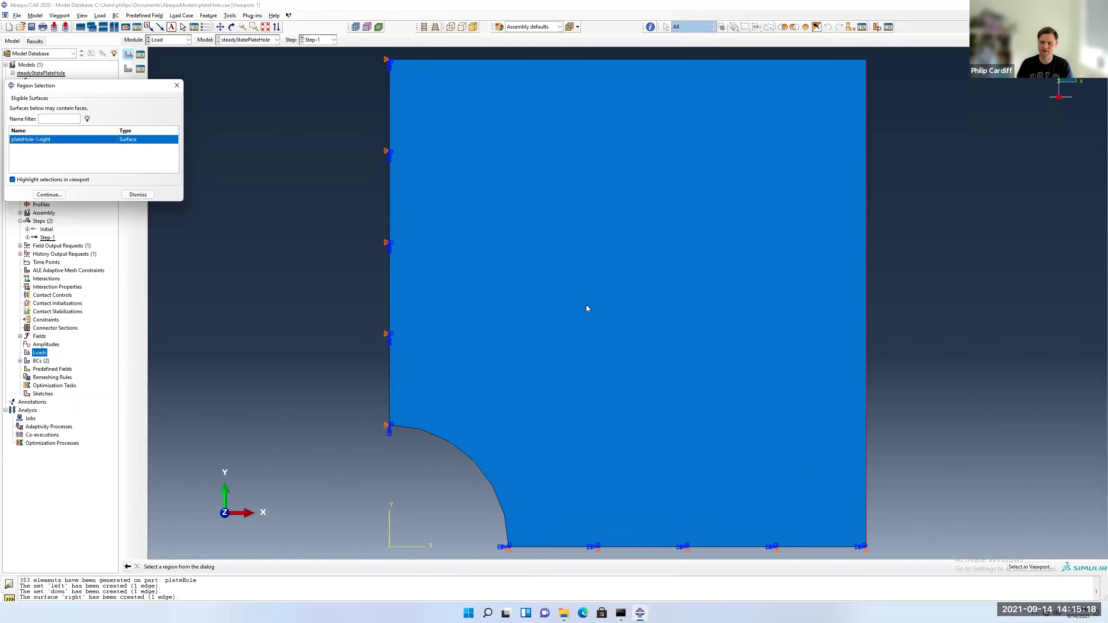
click(50, 195)
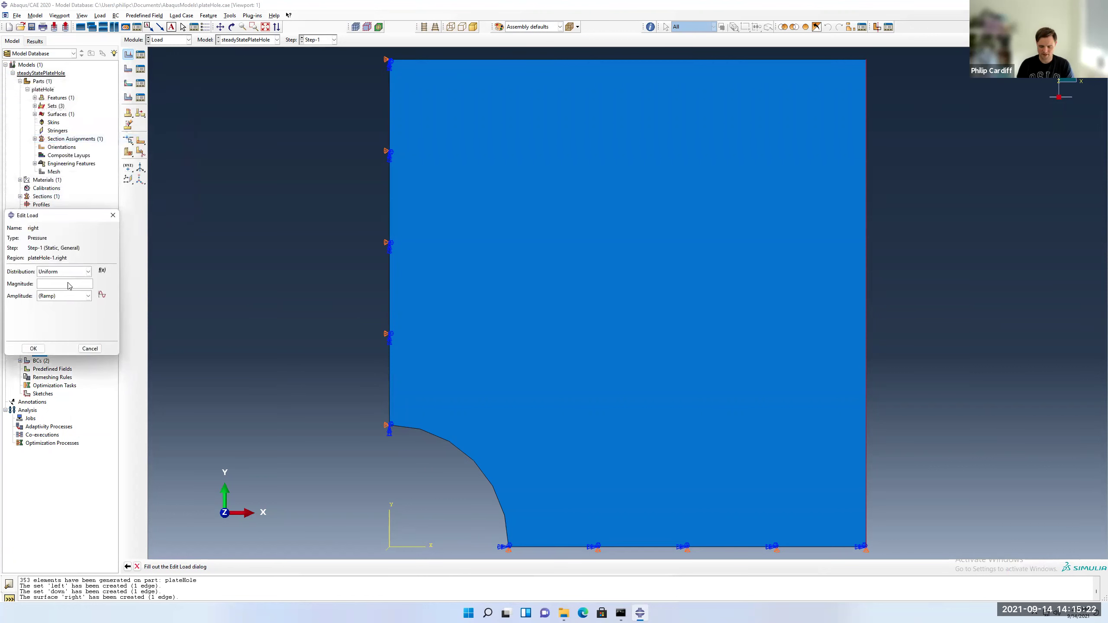
text(-1e6)
click(34, 349)
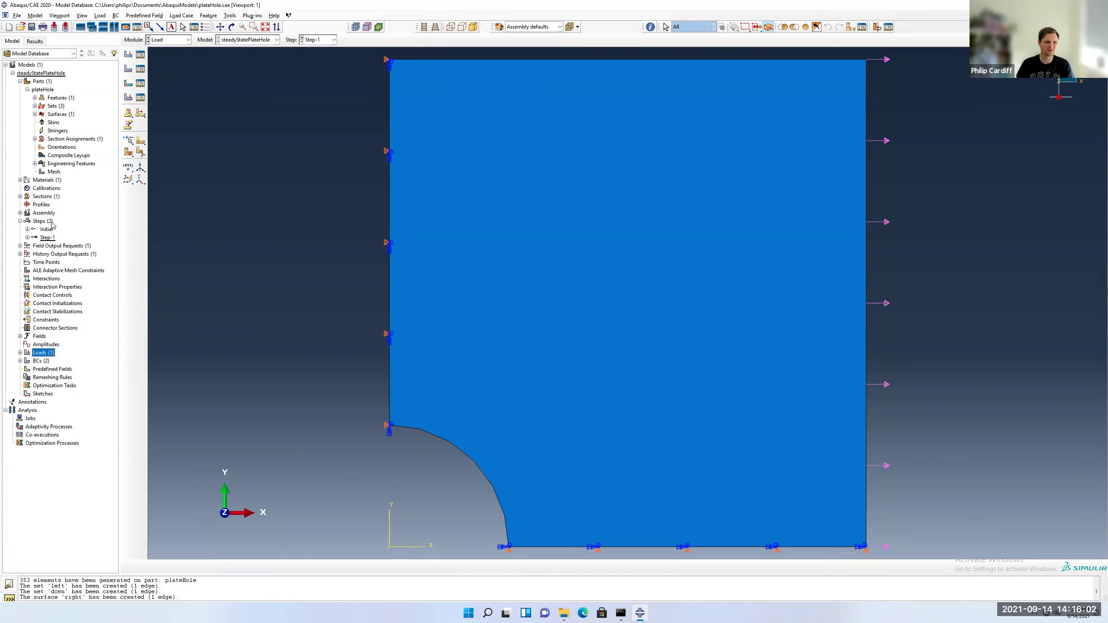
Start a second history output request in Step-1 with its domain limited to the set plateHole-1.left.
double_click(25, 254)
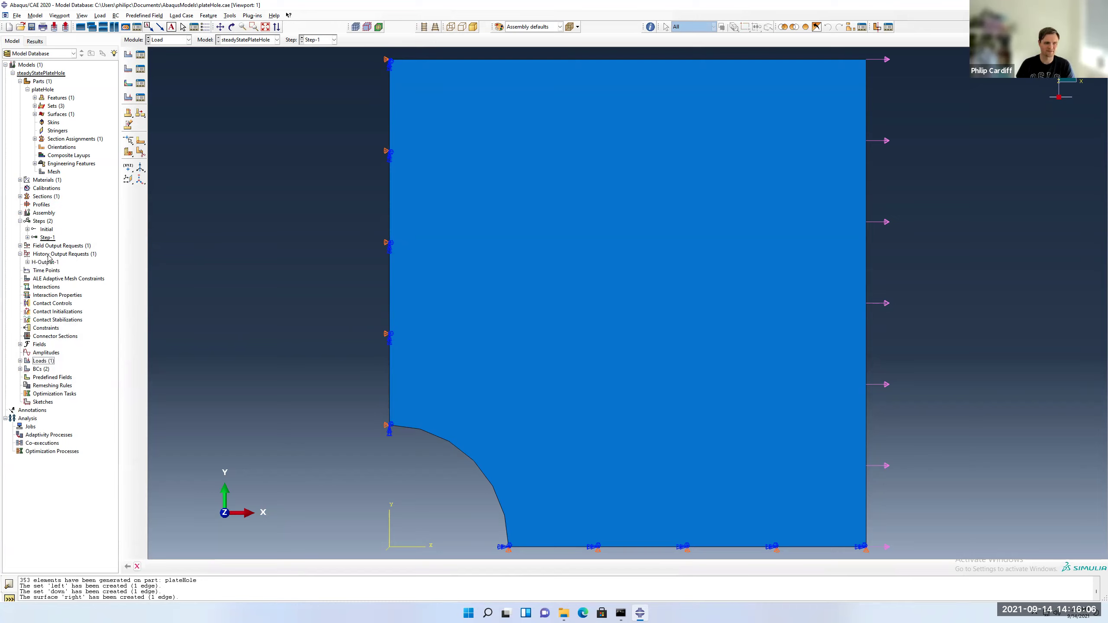
double_click(49, 255)
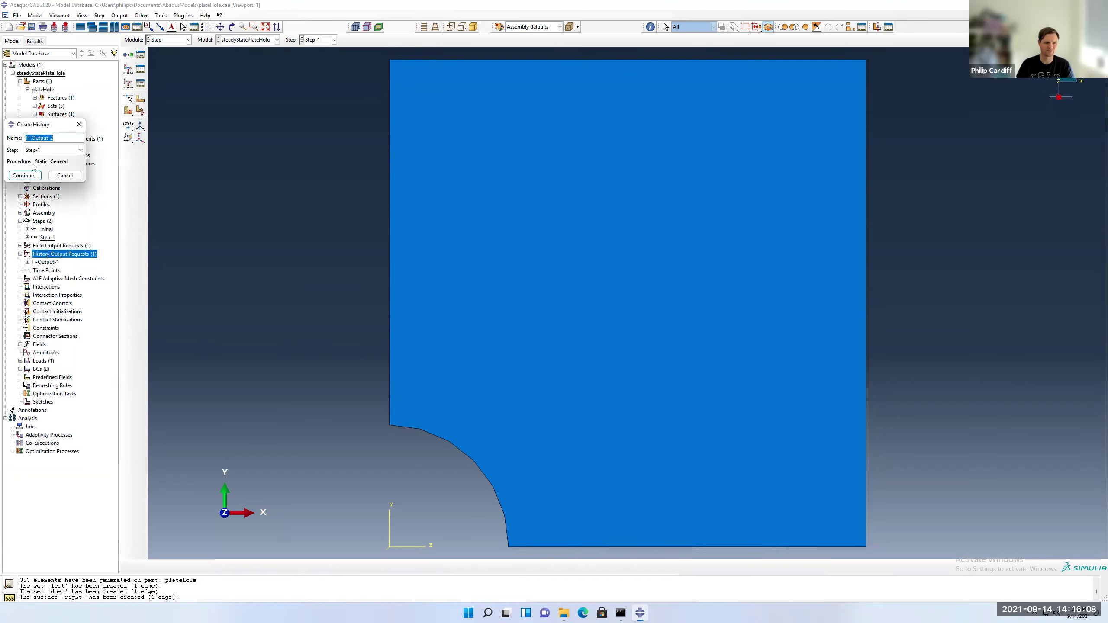
click(27, 176)
click(61, 315)
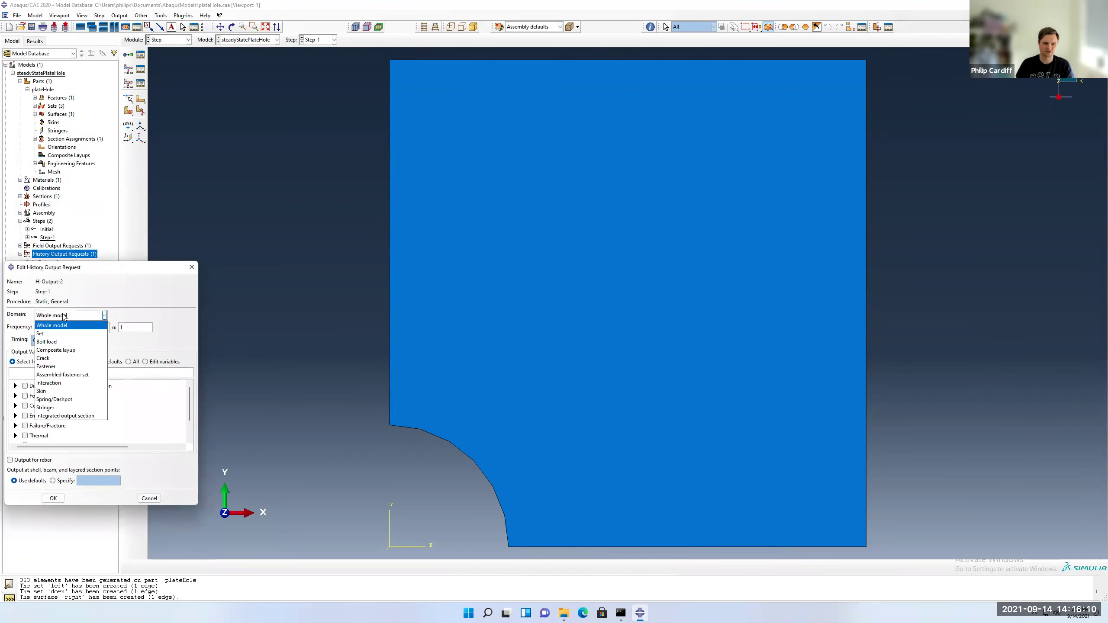
click(58, 333)
click(159, 316)
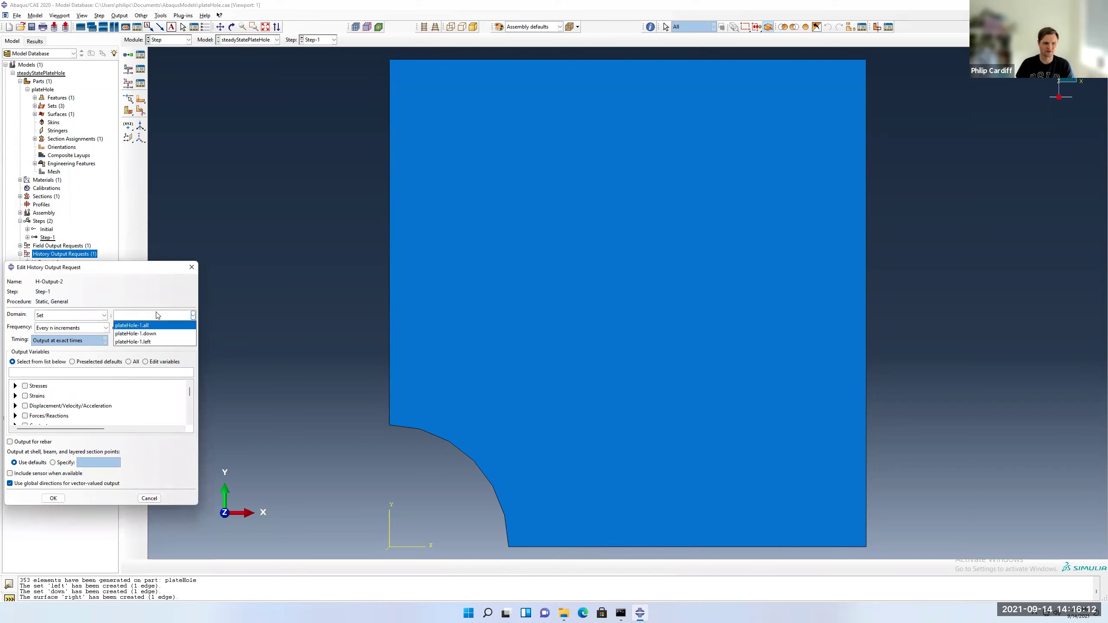
click(149, 341)
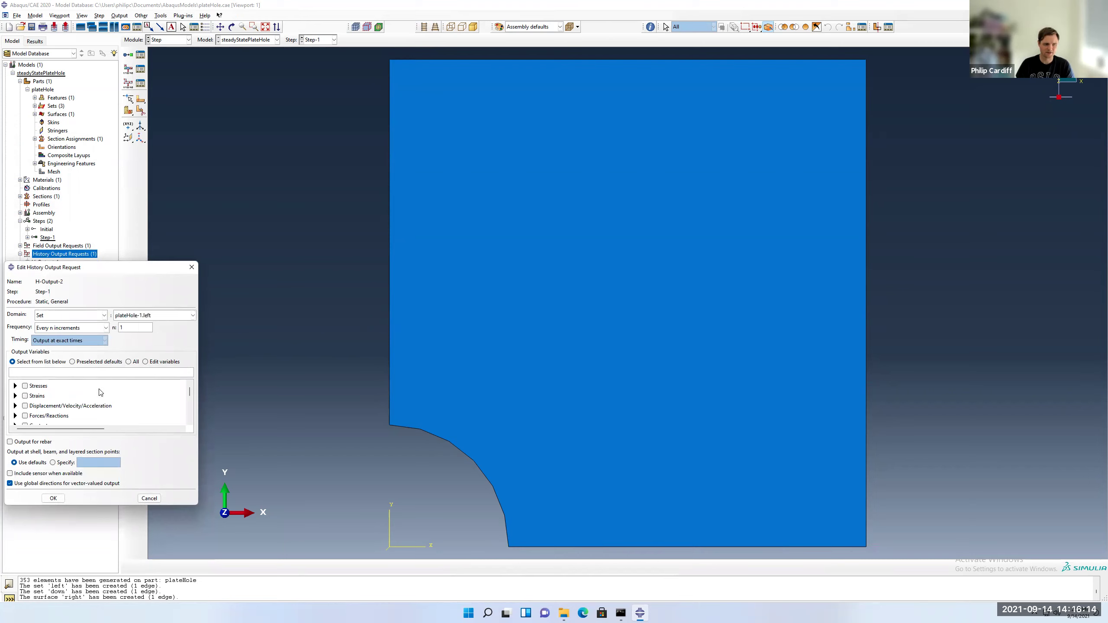
Select the reaction force component RF1 as the history request's output variable and accept the request.
click(15, 416)
drag(139, 260, 139, 130)
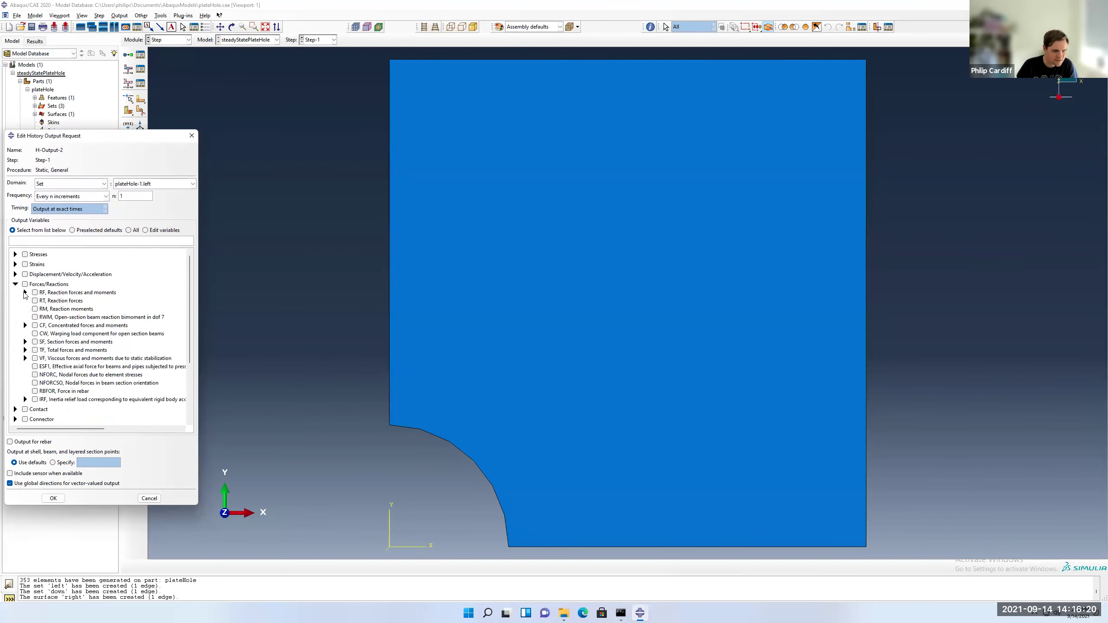
click(24, 293)
click(45, 300)
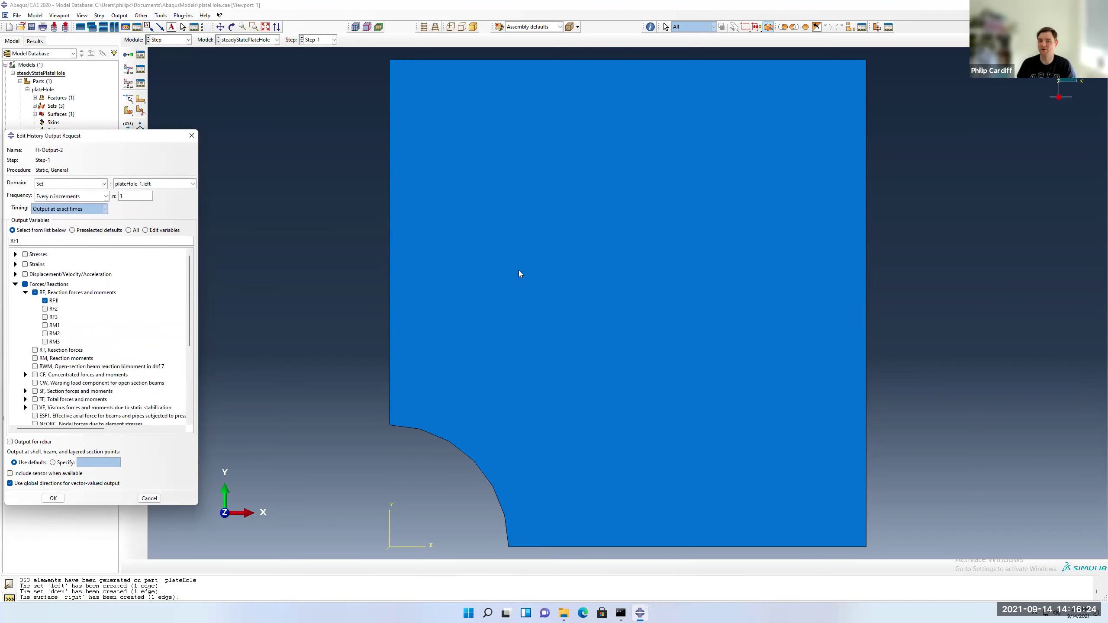
click(54, 499)
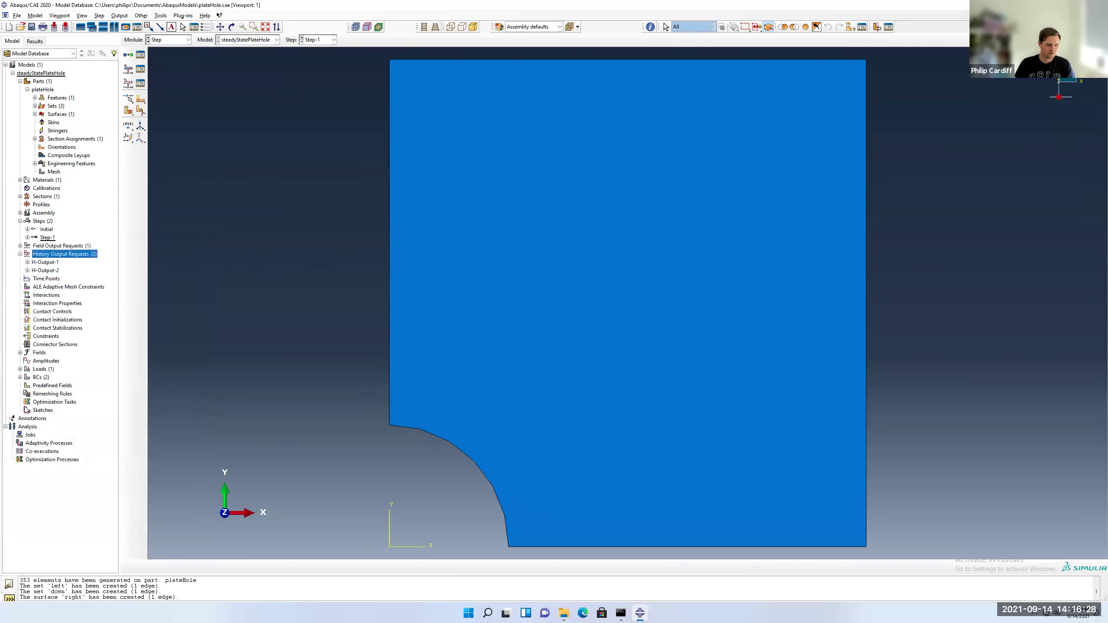
Save the model database and create a job named steadyStatePlateHole from the steadyStatePlateHole model.
click(31, 27)
double_click(29, 435)
text(steadyStatePlateHole)
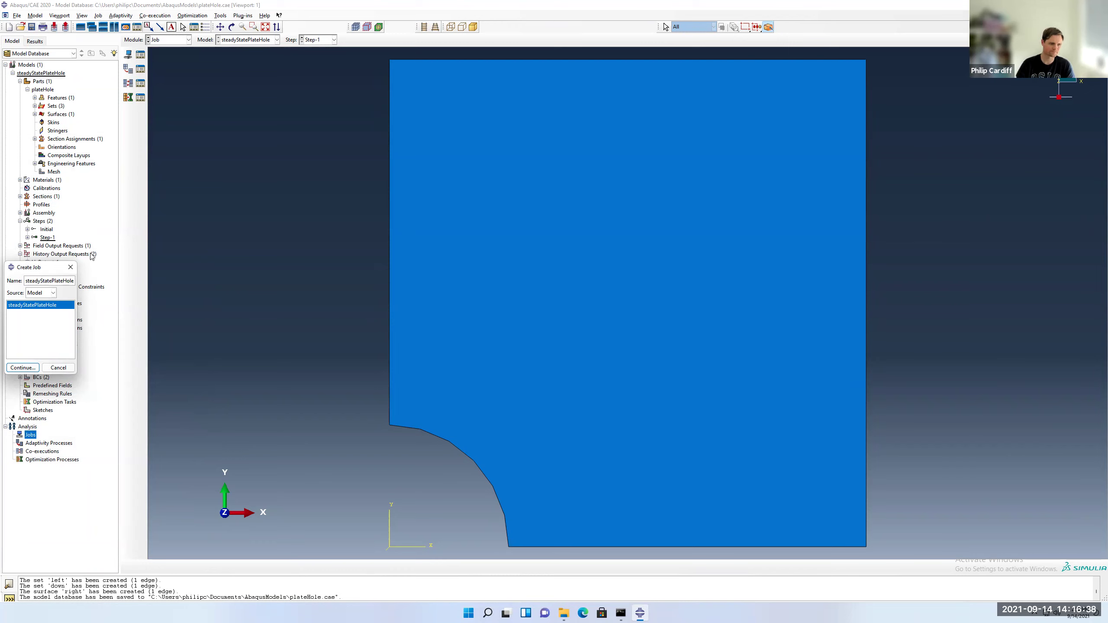
click(21, 370)
click(116, 453)
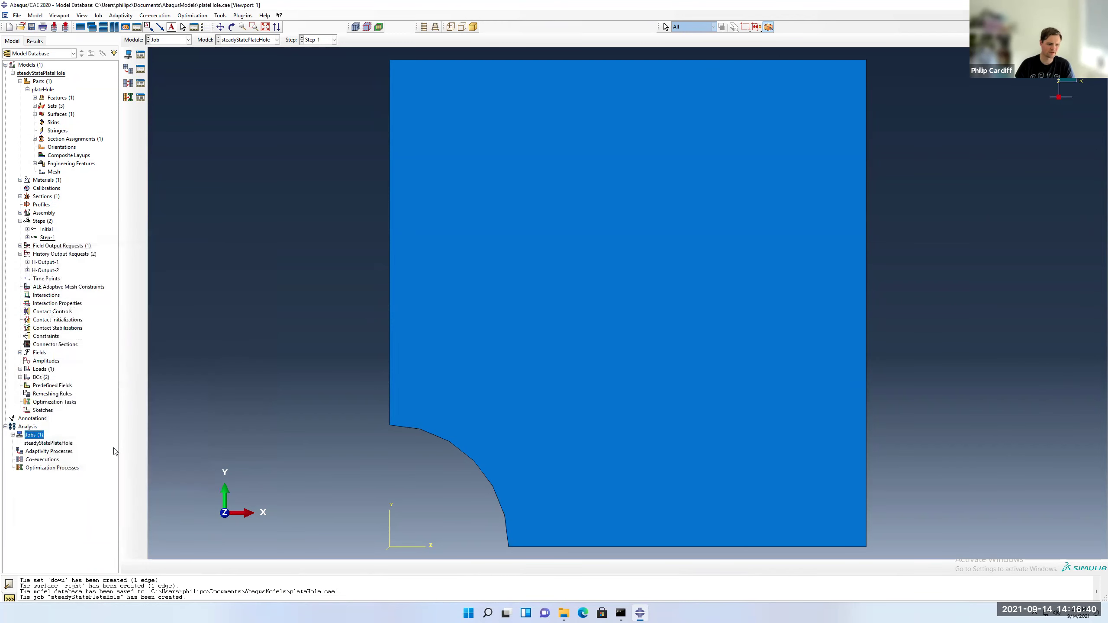
Submit the steadyStatePlateHole job for analysis.
click(49, 443)
right_click(60, 443)
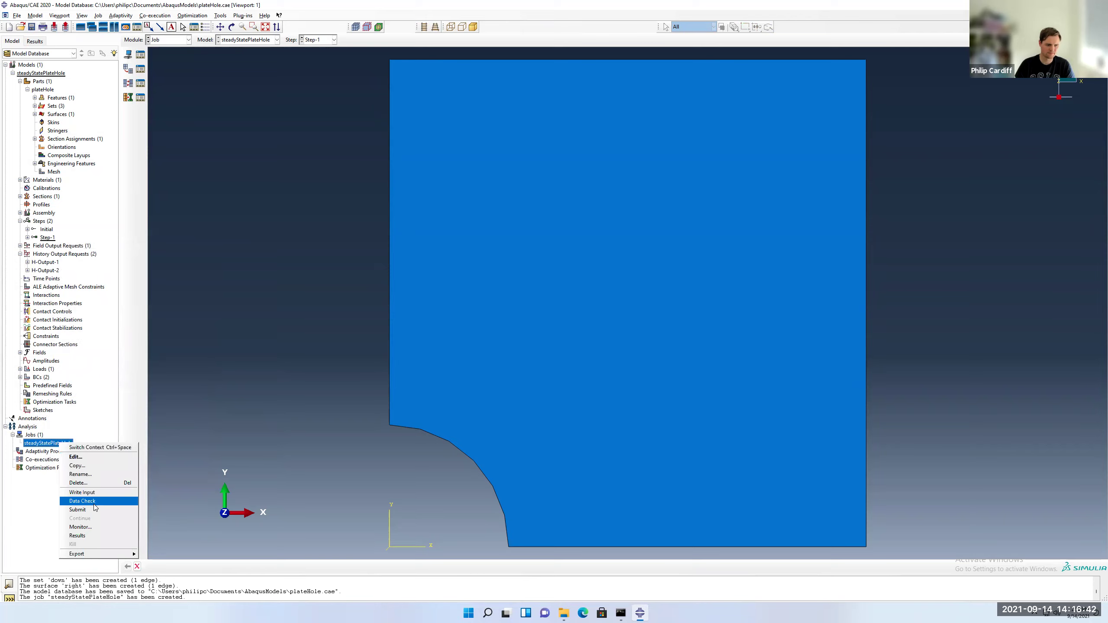
click(77, 509)
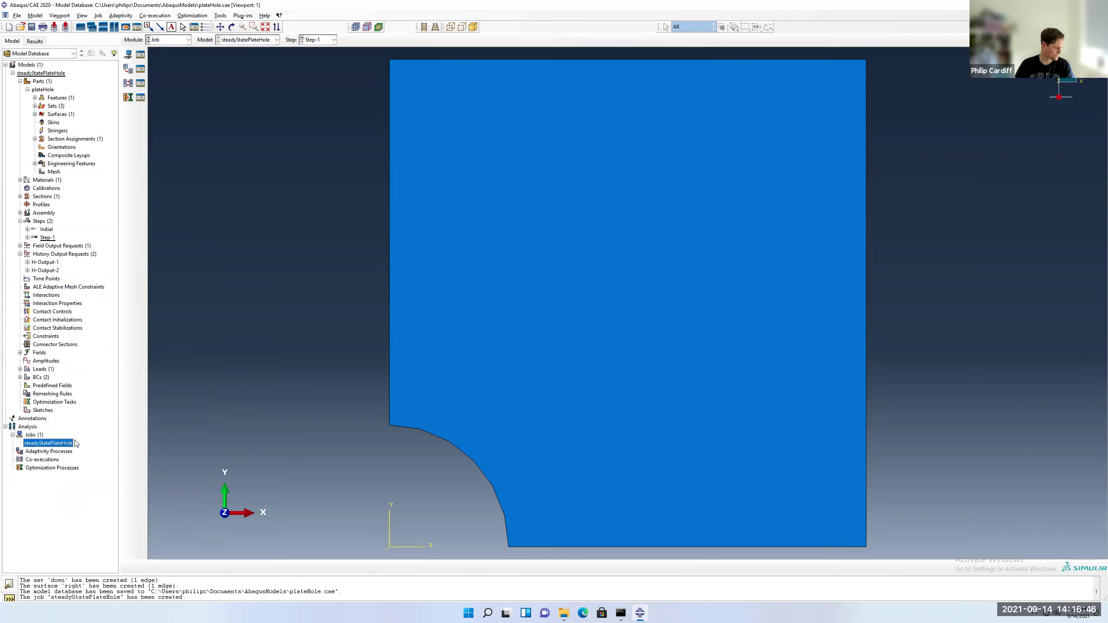
Monitor the steadyStatePlateHole job, check its errors and log, and dismiss the monitor.
right_click(48, 443)
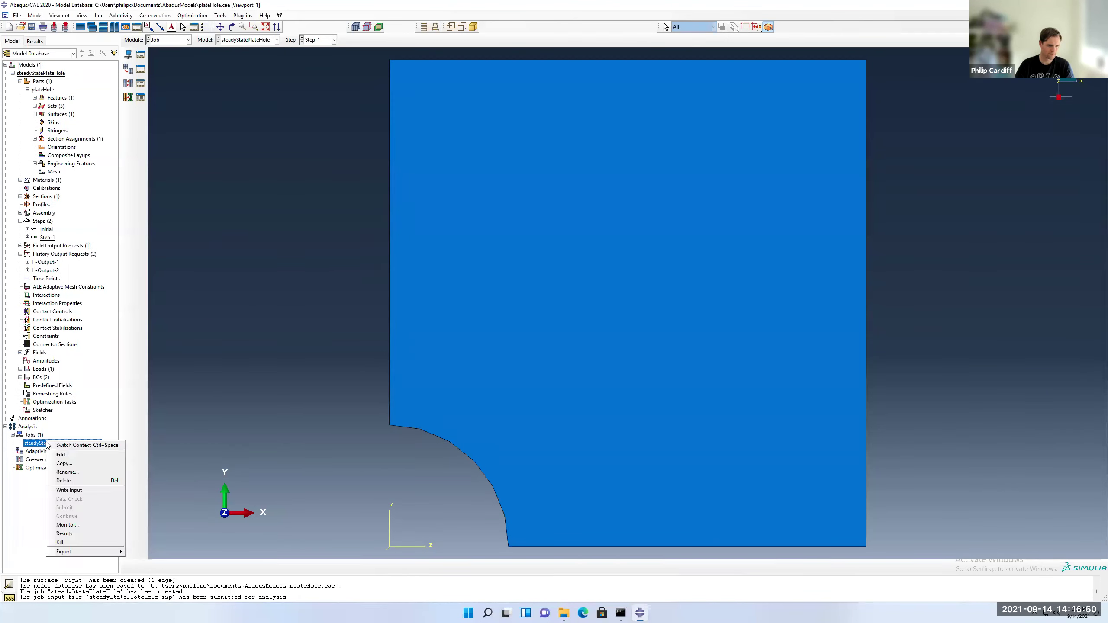
click(74, 526)
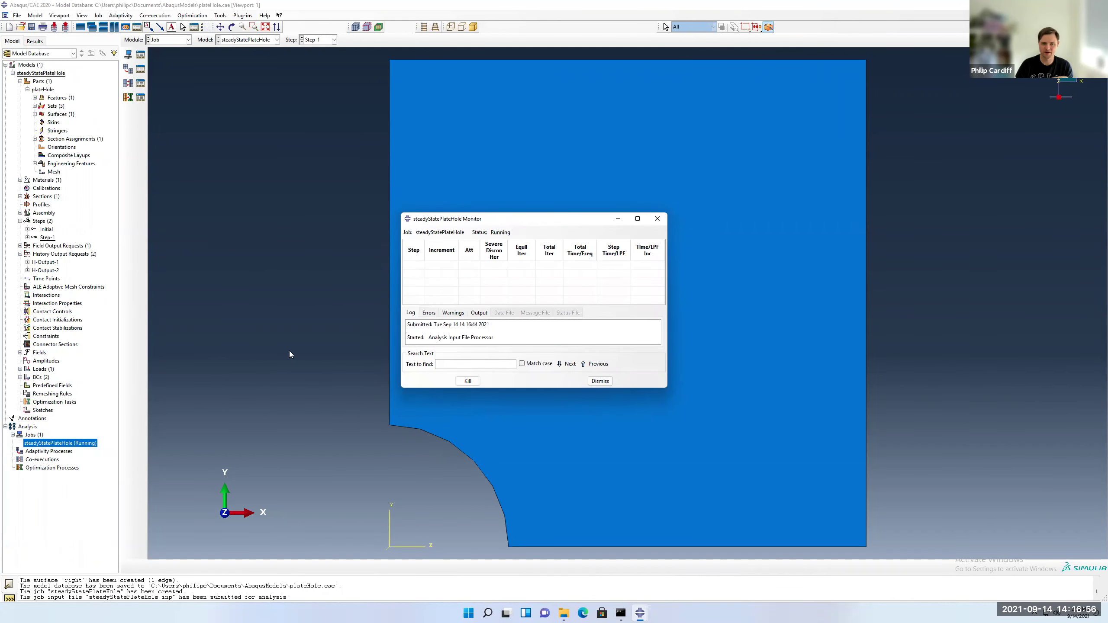
click(428, 312)
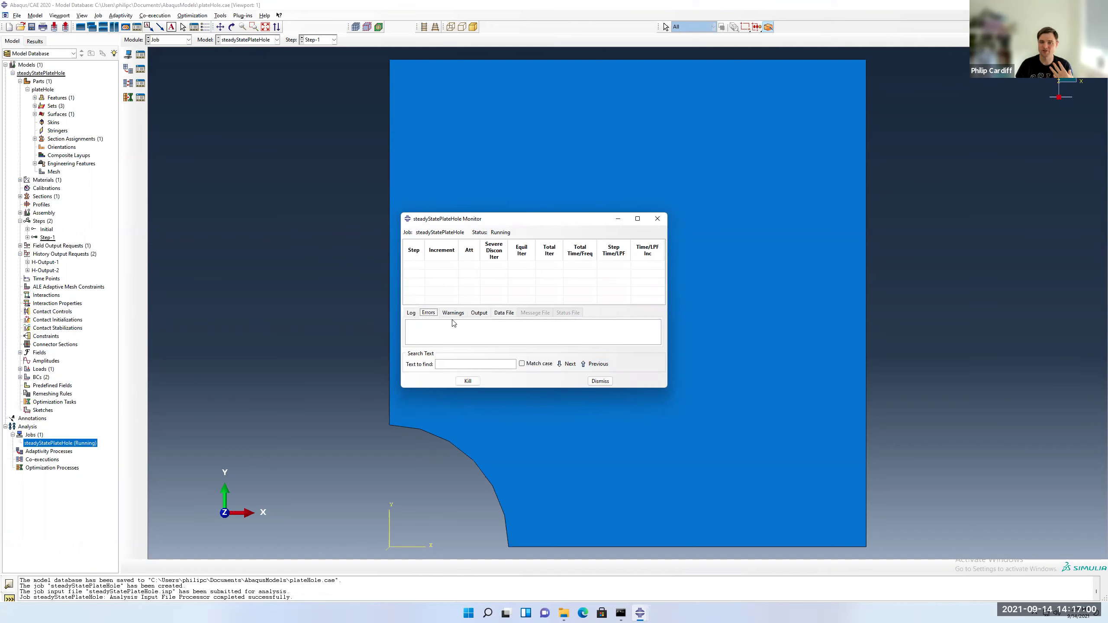
click(411, 313)
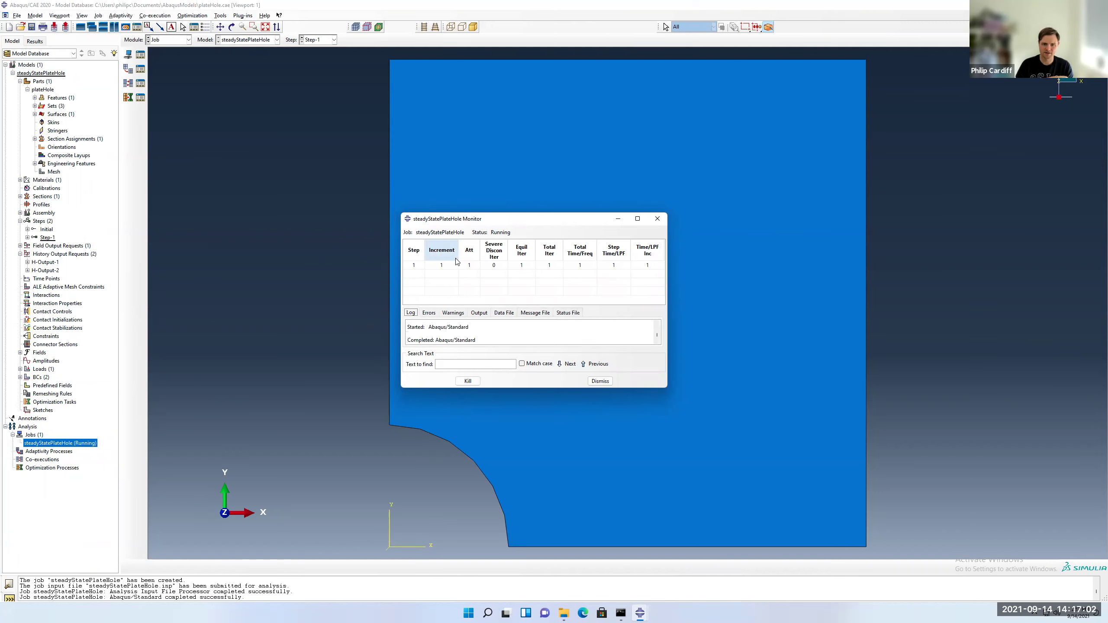
click(600, 381)
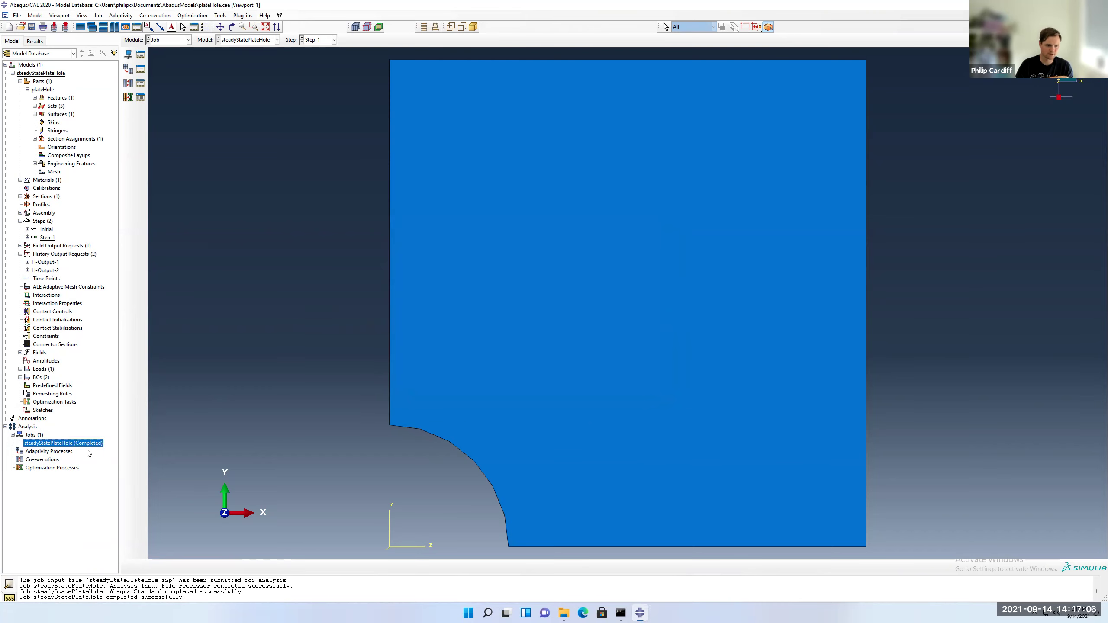
Open the steadyStatePlateHole job's results, plot contours on the deformed shape, and set the stress component to Max. Principal.
right_click(92, 443)
click(127, 537)
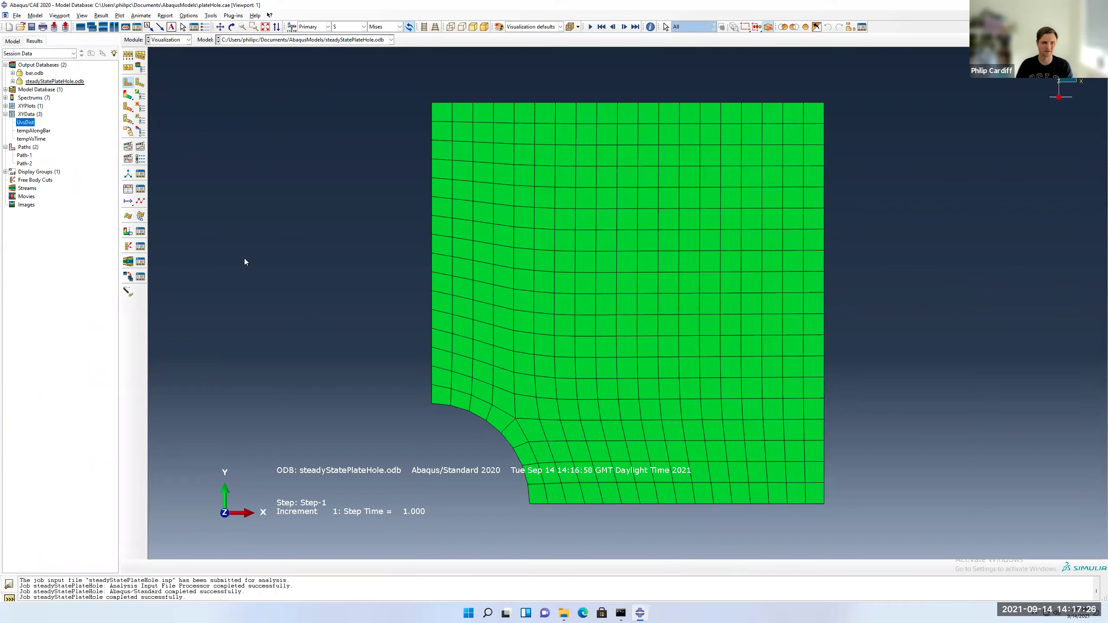
click(128, 96)
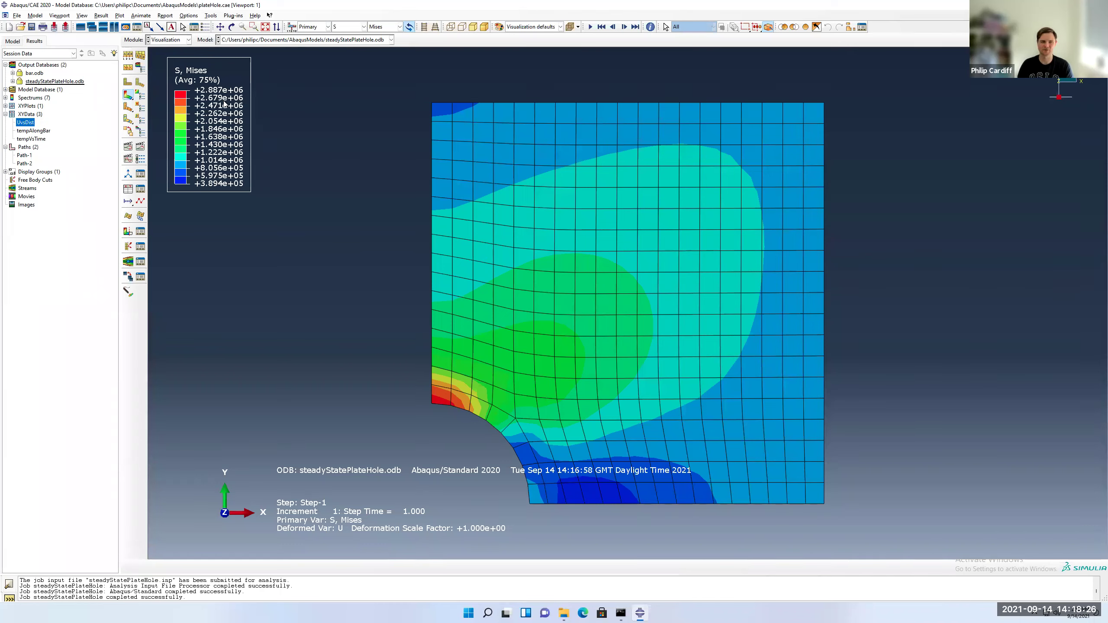
click(378, 28)
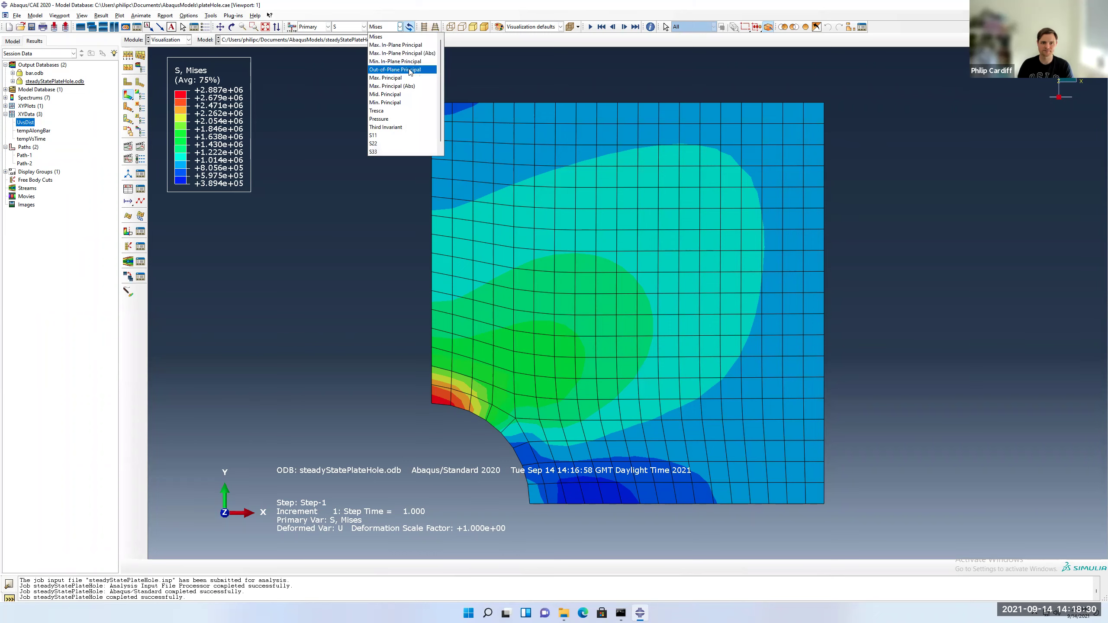
click(402, 78)
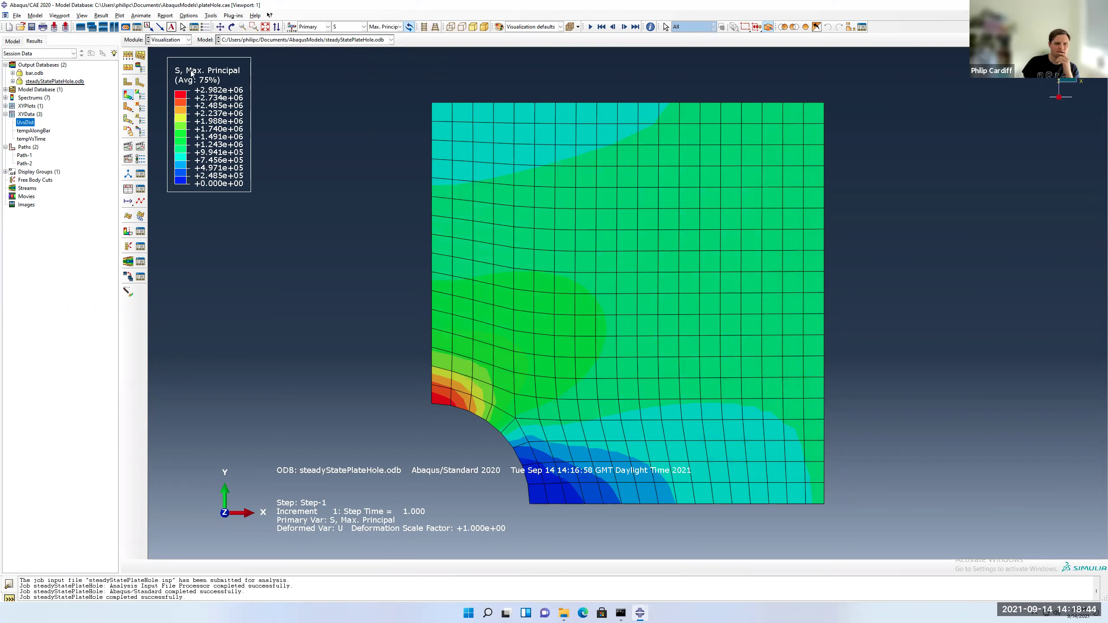
Display the displacement U contours, view its U1 and other component, and return to Magnitude.
click(363, 28)
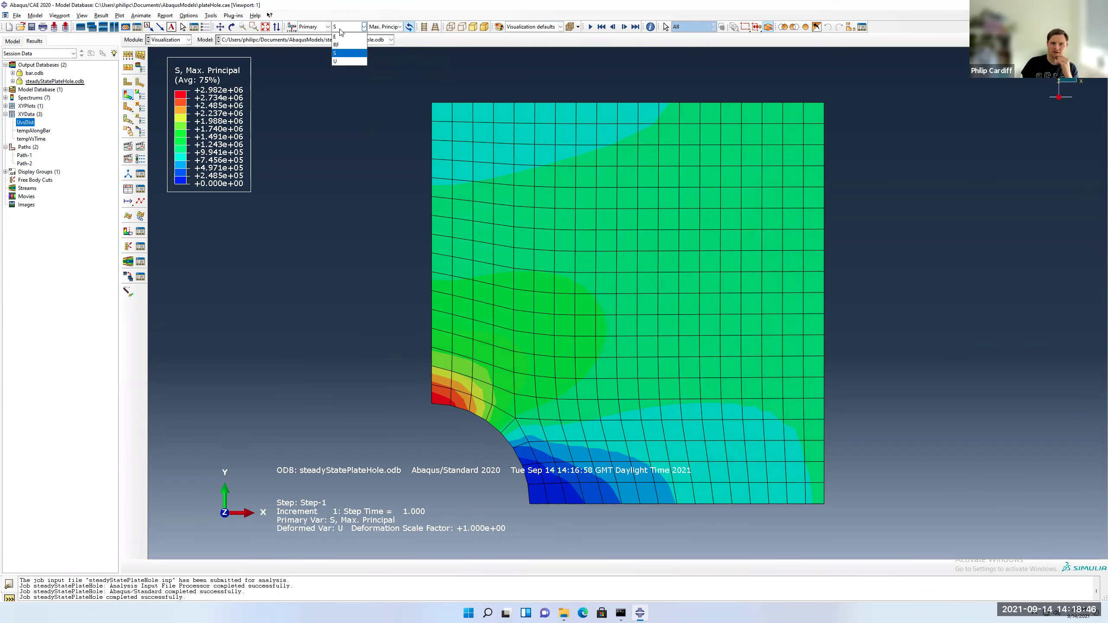
click(349, 44)
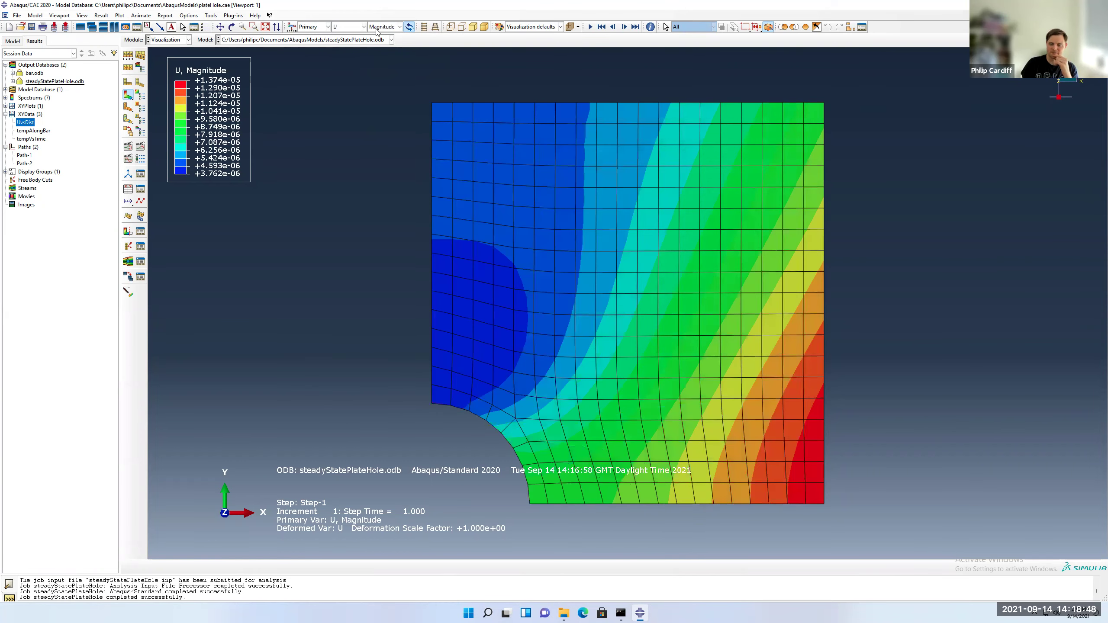
click(374, 29)
click(374, 45)
click(382, 28)
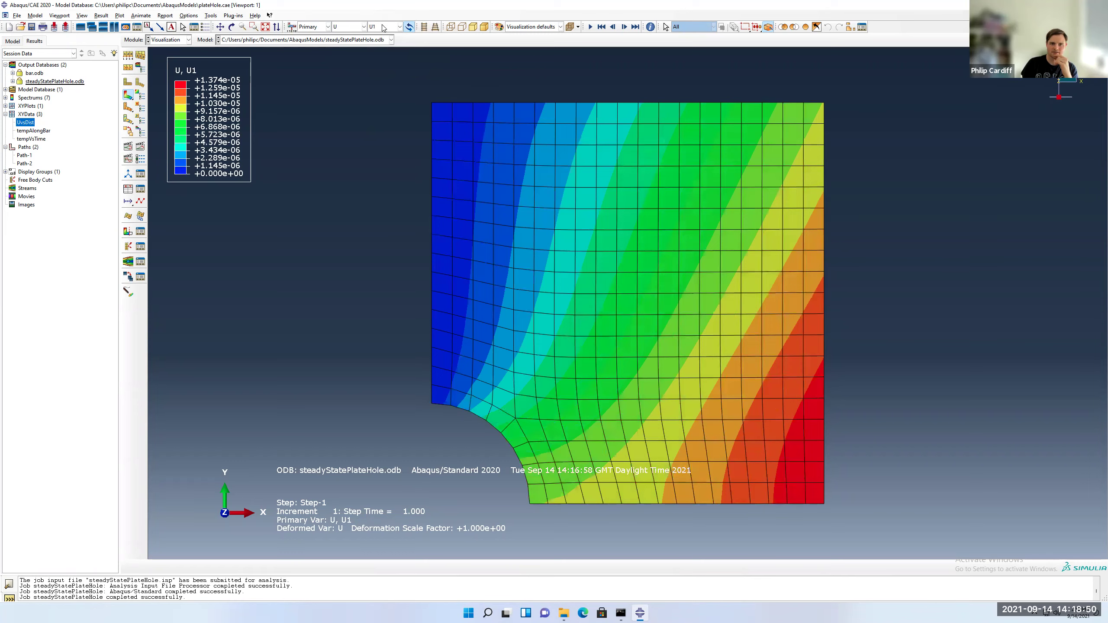
click(373, 53)
click(381, 27)
click(380, 37)
Switch the contour variable to strain E, view its list of components, and keep Max. In-Plane Principal.
click(349, 27)
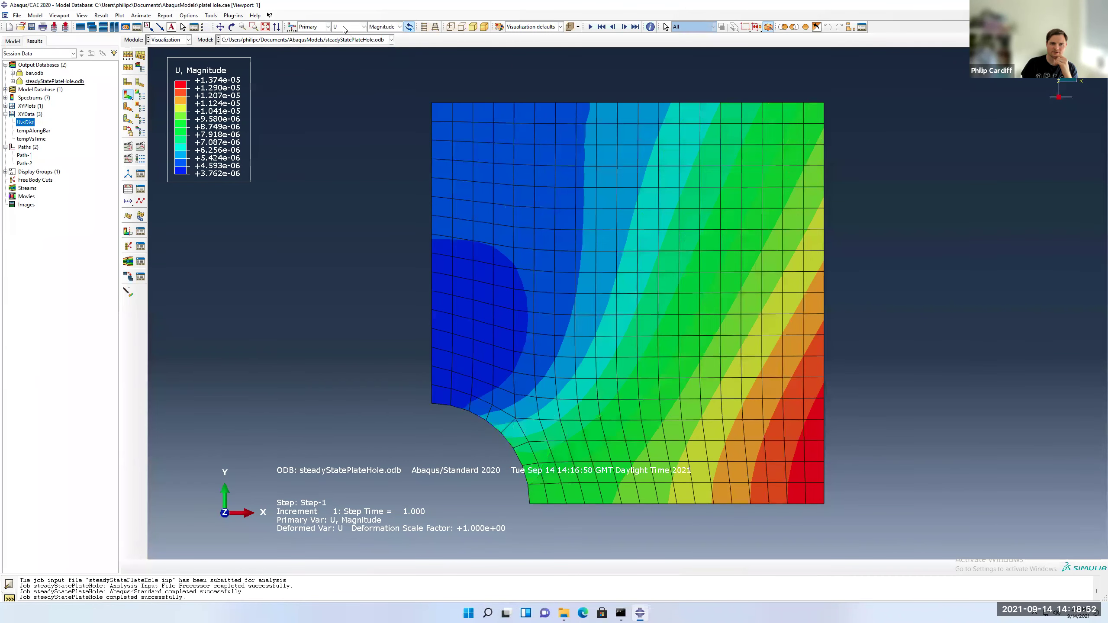
click(347, 38)
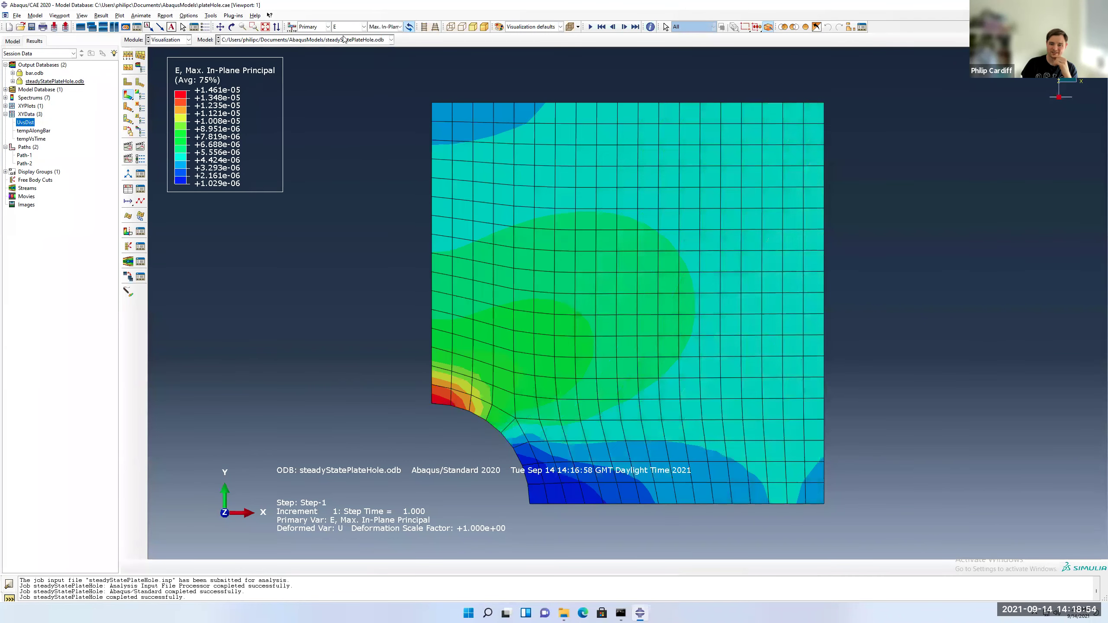
click(391, 28)
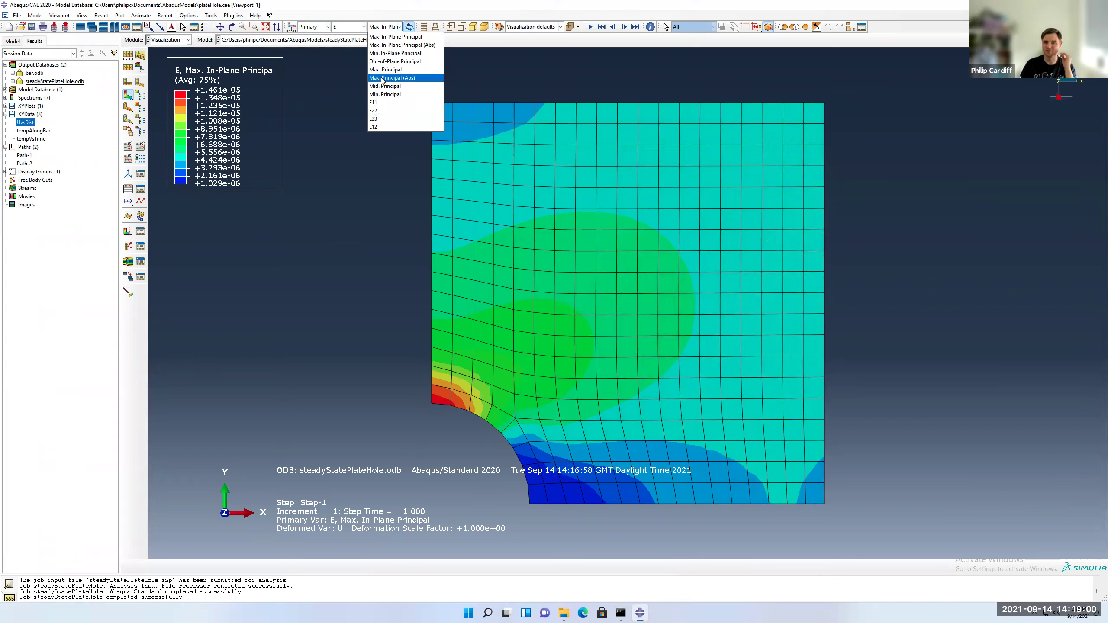
click(344, 28)
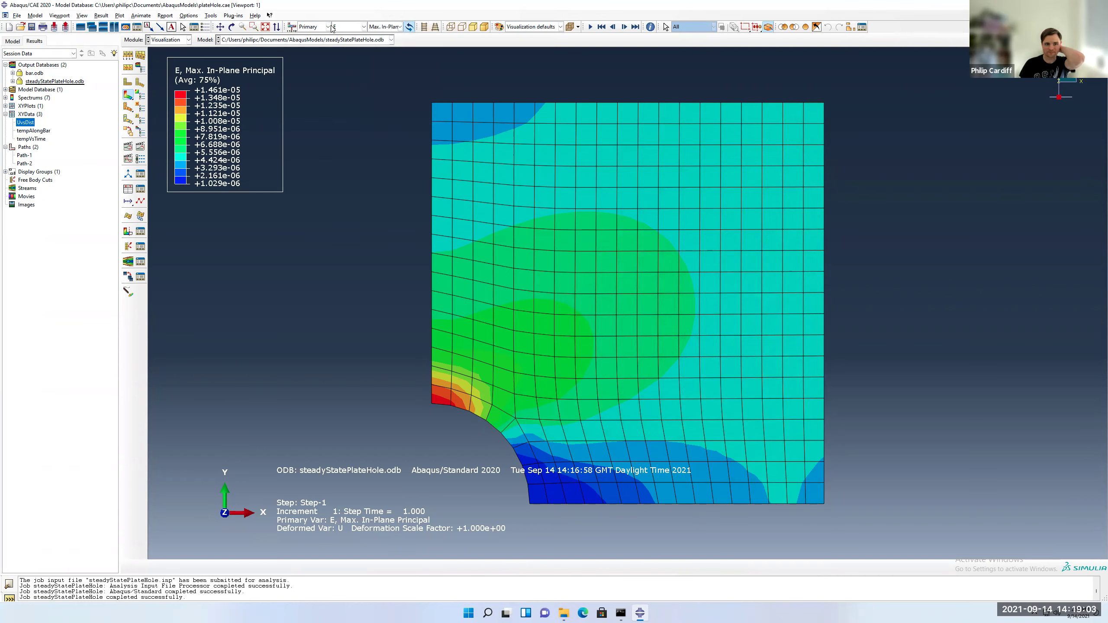
Set the deformation scale factor in the common plot options to Auto-compute and accept the change.
click(128, 55)
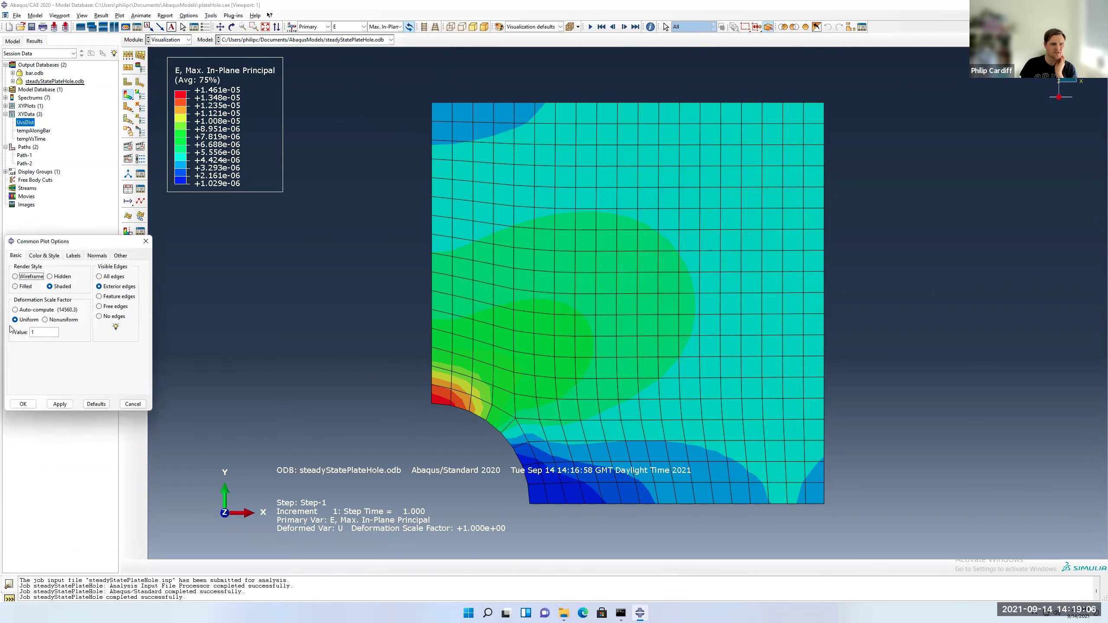
click(32, 310)
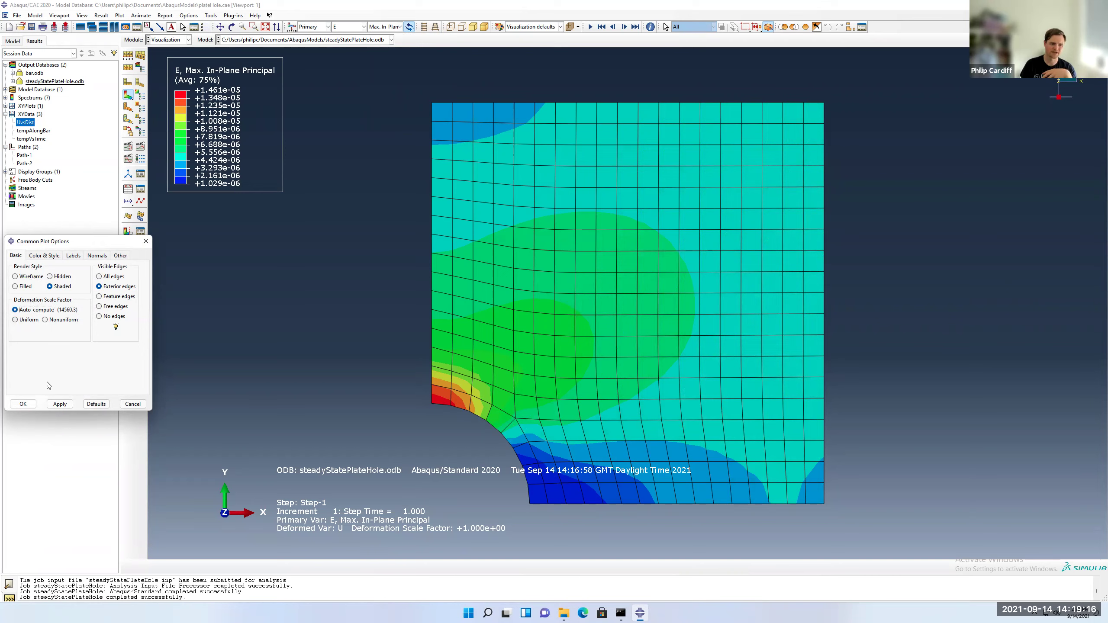
click(27, 405)
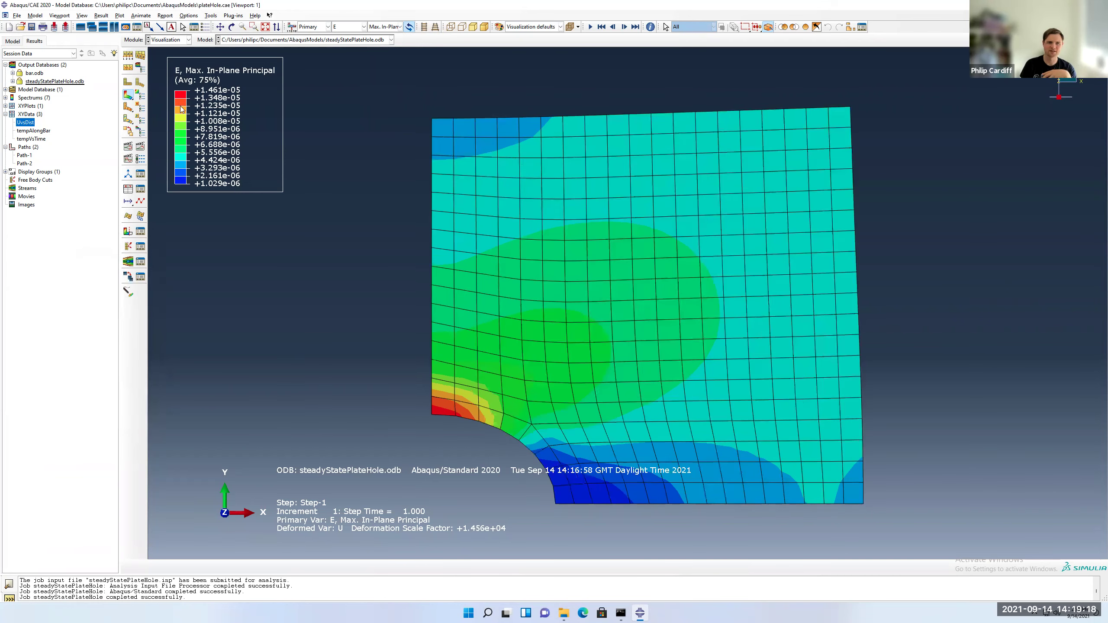
Compare the plain undeformed shape with the deformed contour plot, and finish with the strain contours on the undeformed shape.
click(129, 84)
click(128, 96)
click(129, 84)
click(131, 98)
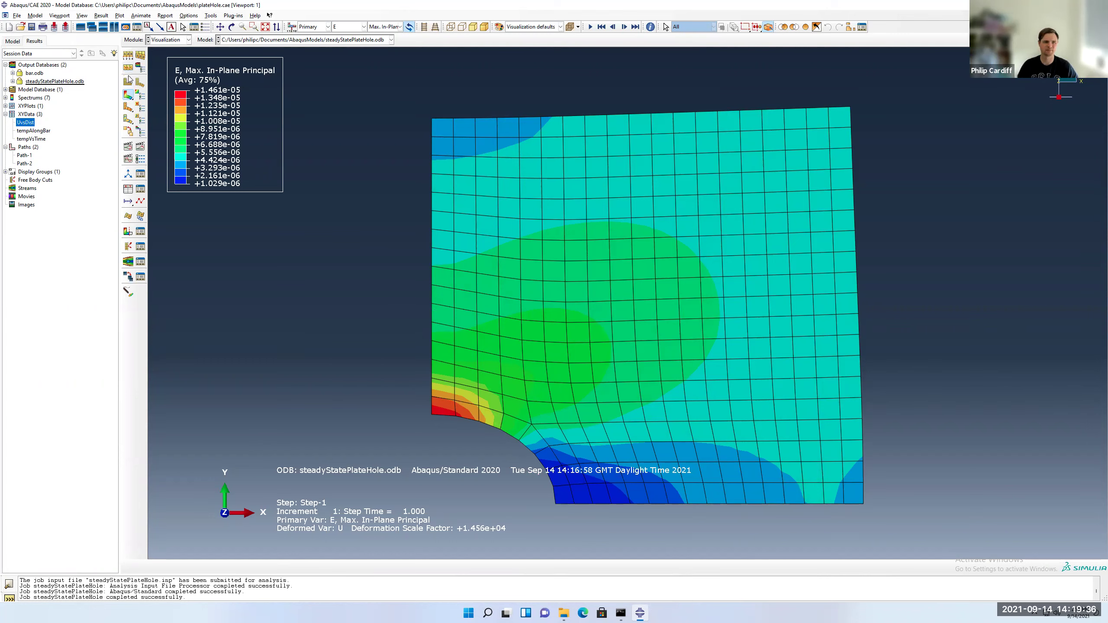
click(133, 99)
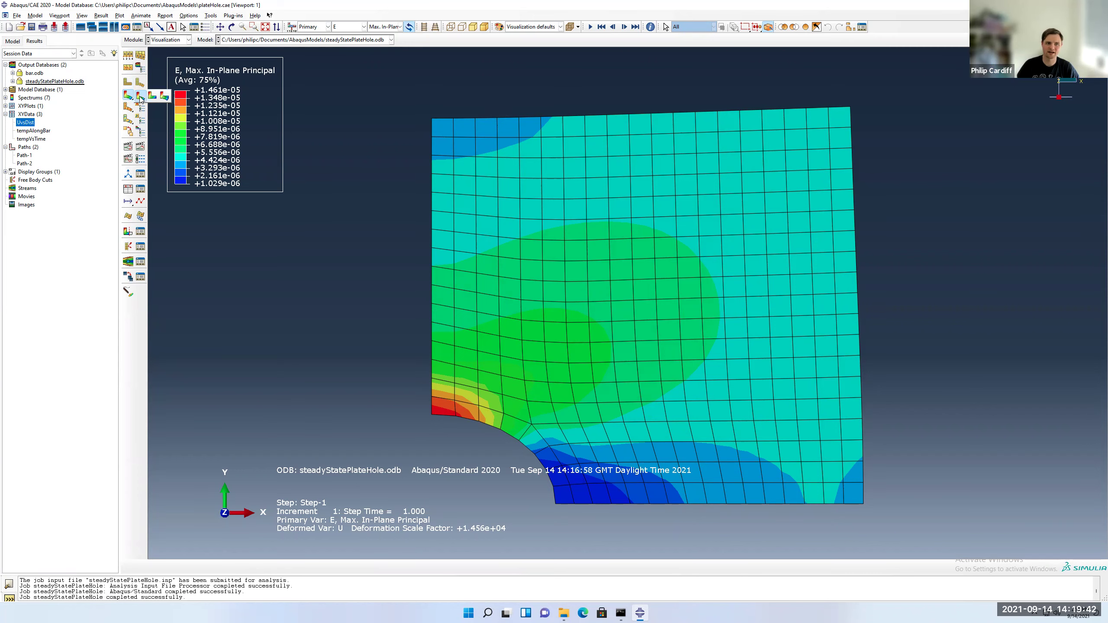
click(153, 96)
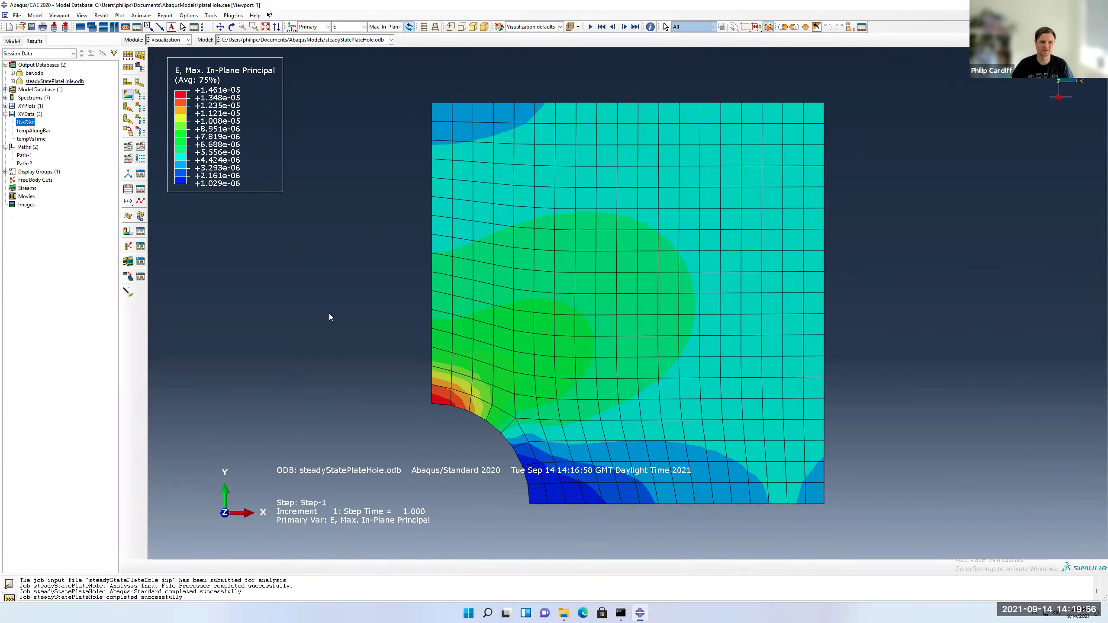
Start creating XY data from the ODB history output and enlarge the History Output dialog to show full variable names.
double_click(26, 115)
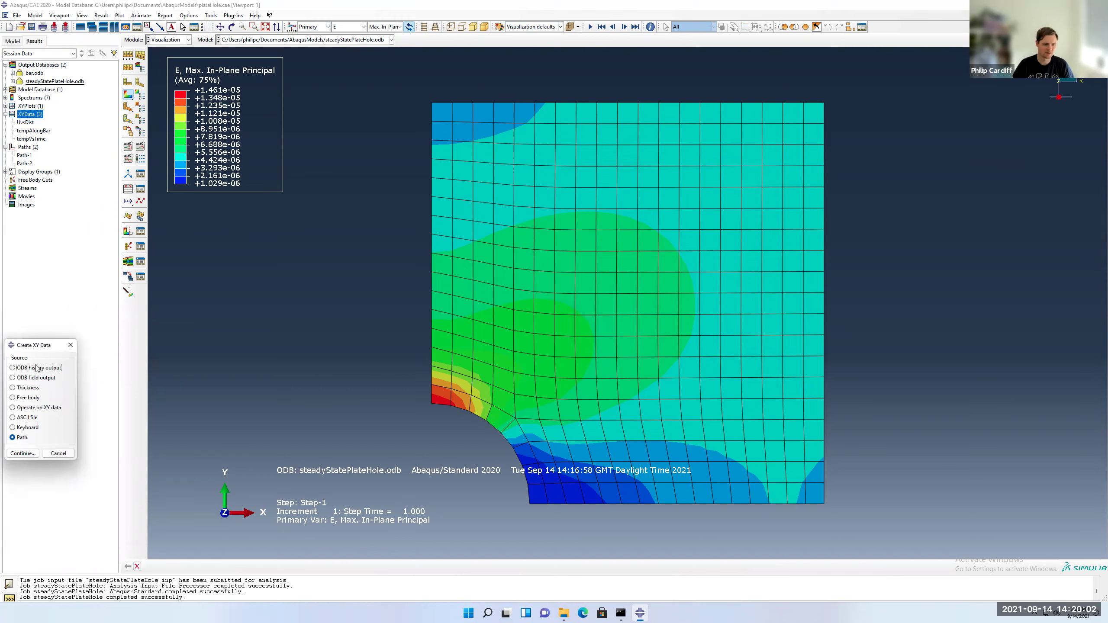
drag(43, 348, 80, 311)
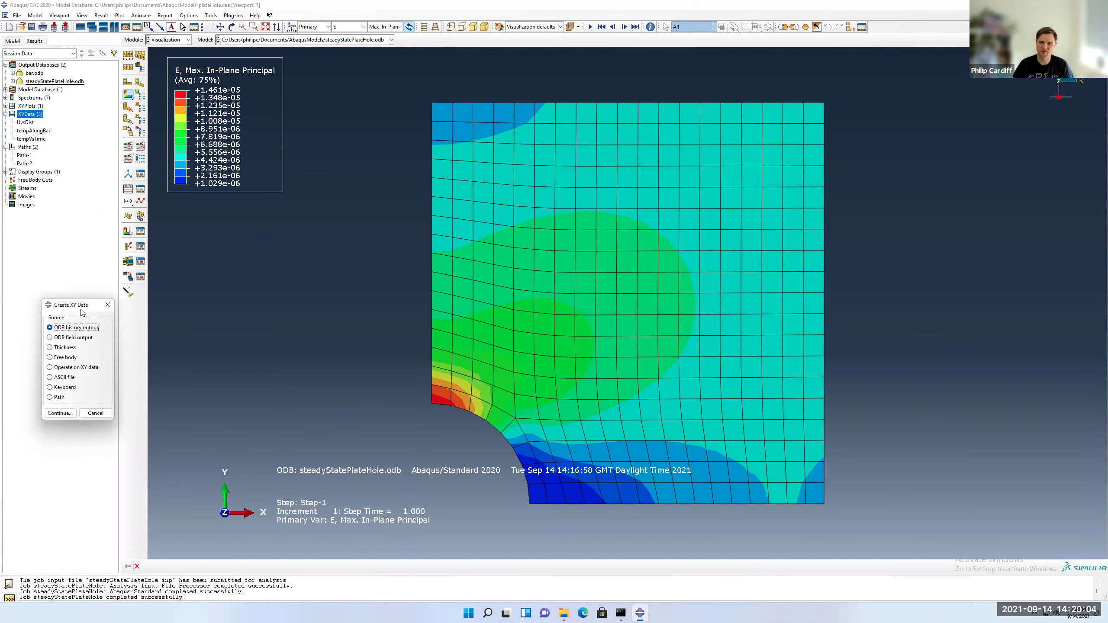
click(62, 413)
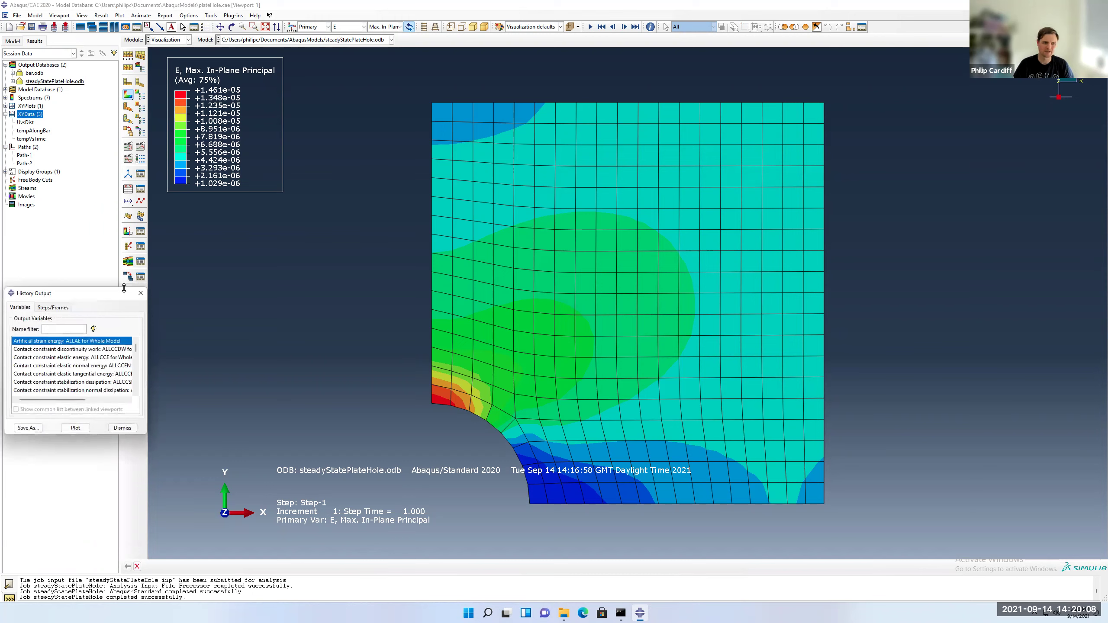
drag(124, 292, 112, 116)
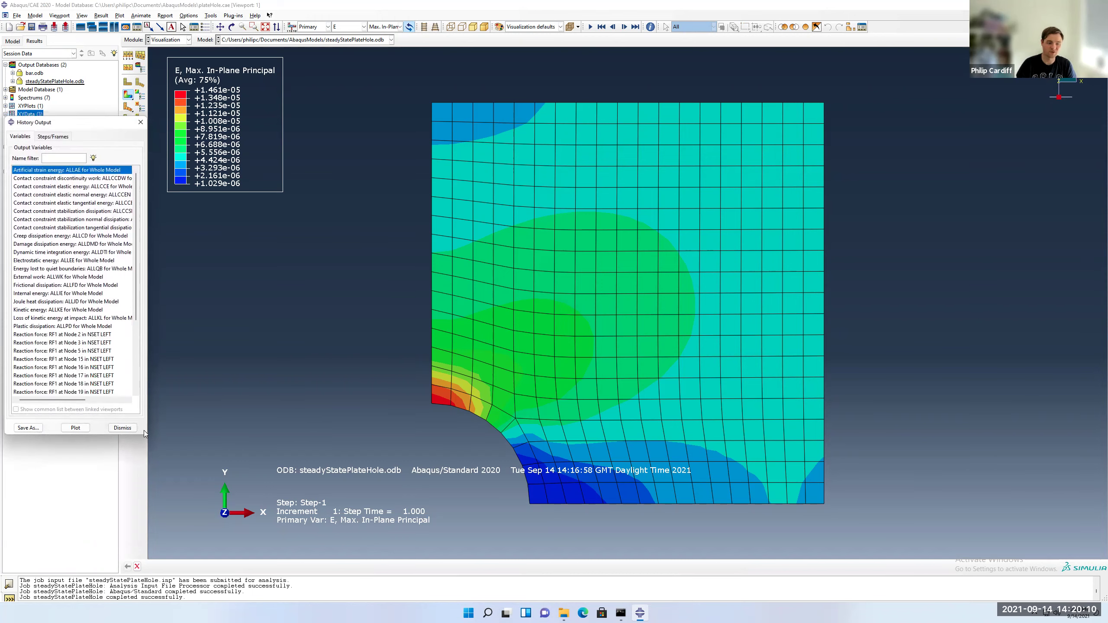
drag(147, 436, 339, 435)
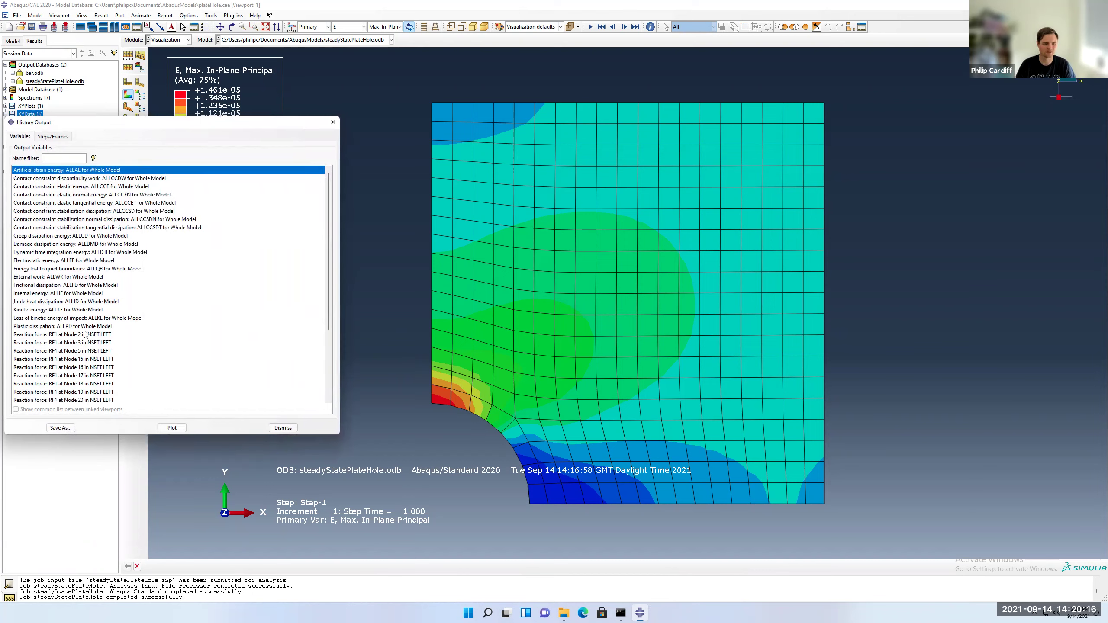
drag(327, 256, 326, 321)
click(60, 236)
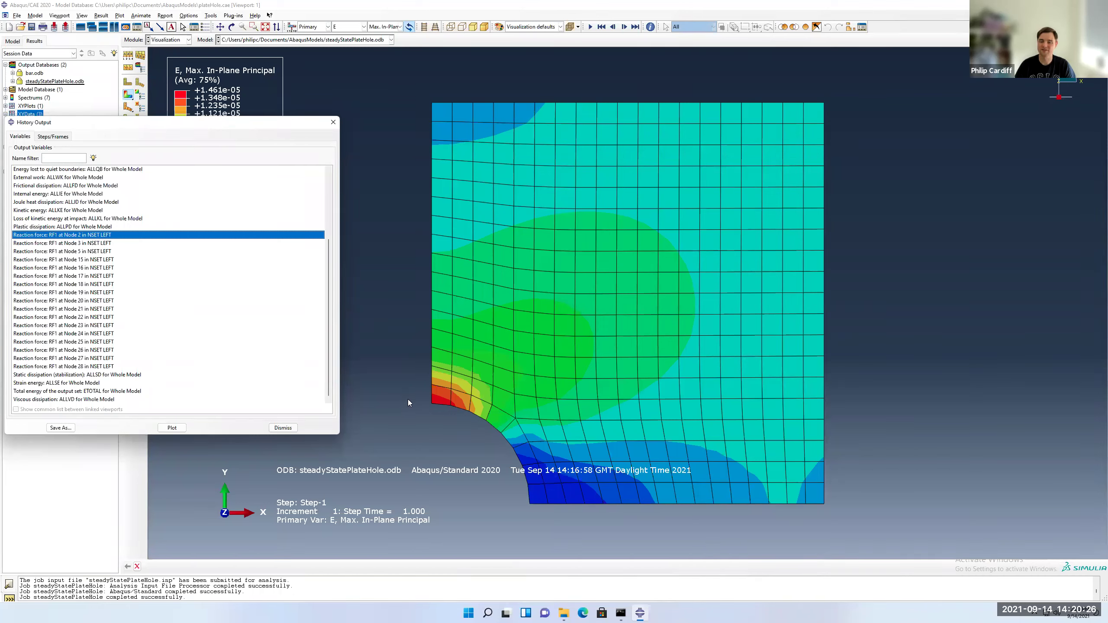
shift+click(112, 367)
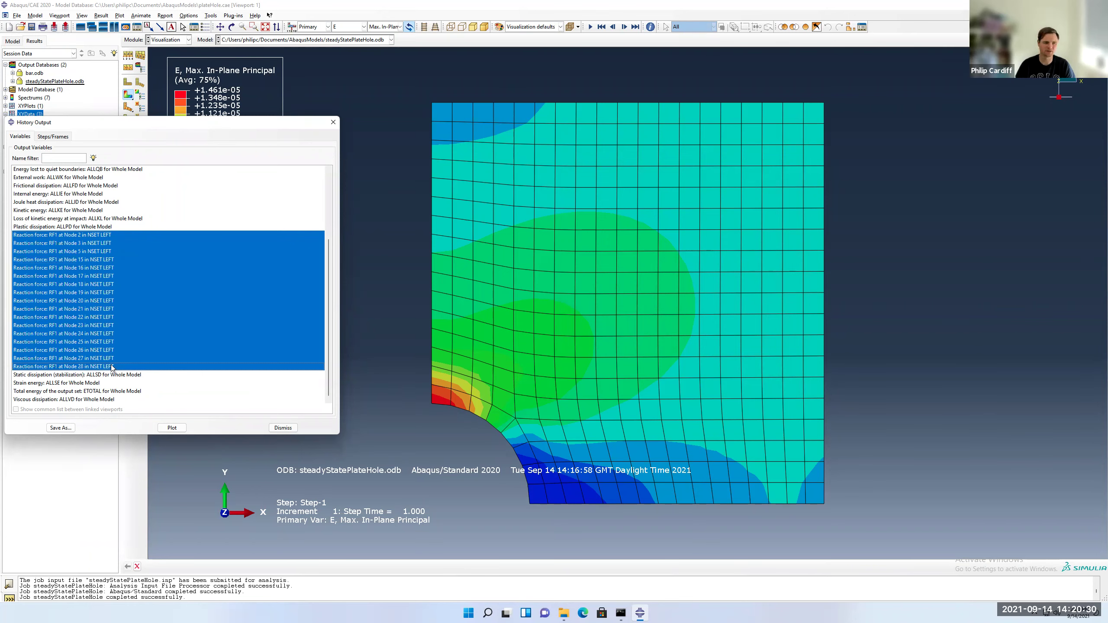
click(81, 220)
click(81, 235)
shift+click(76, 367)
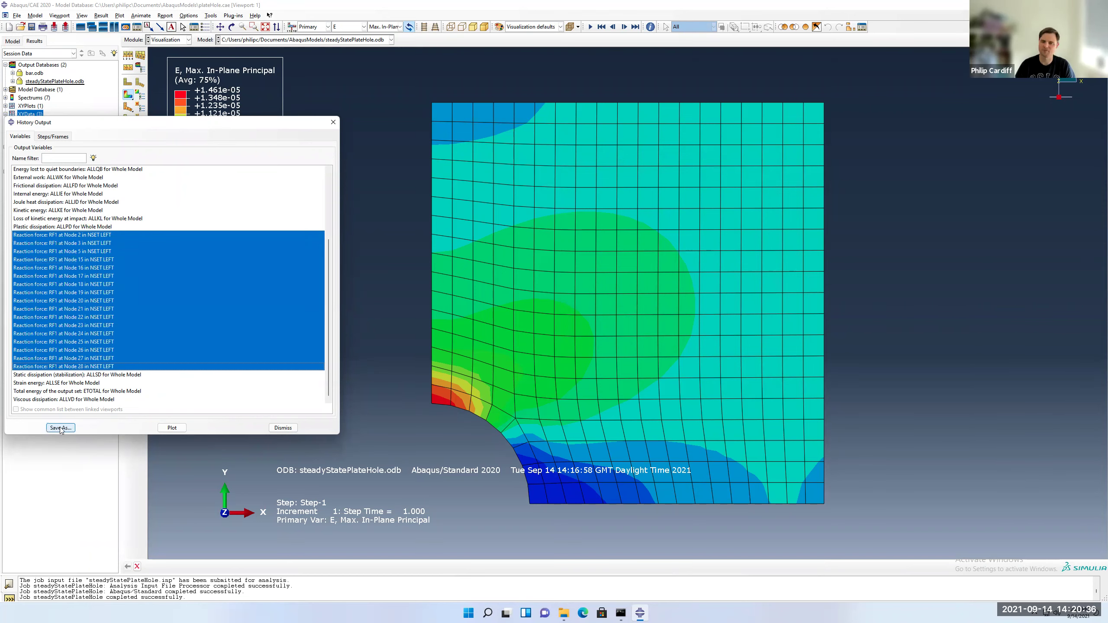
click(74, 211)
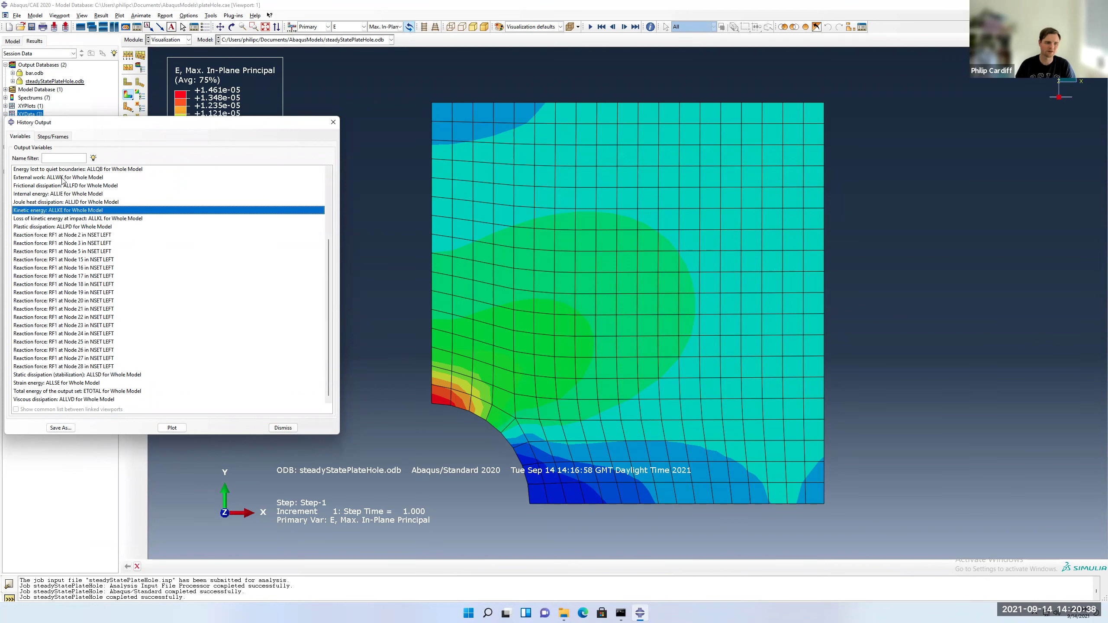
Filter the history output variables by *RF* and select all the RF1 reaction forces in NSET LEFT.
click(51, 157)
text(*)
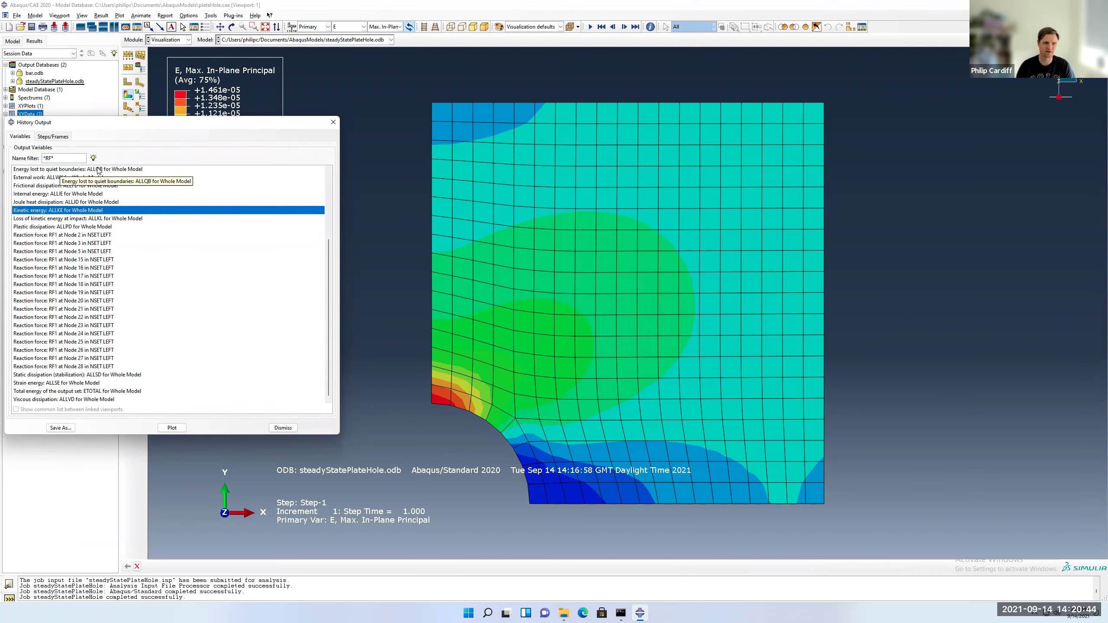
key(Return)
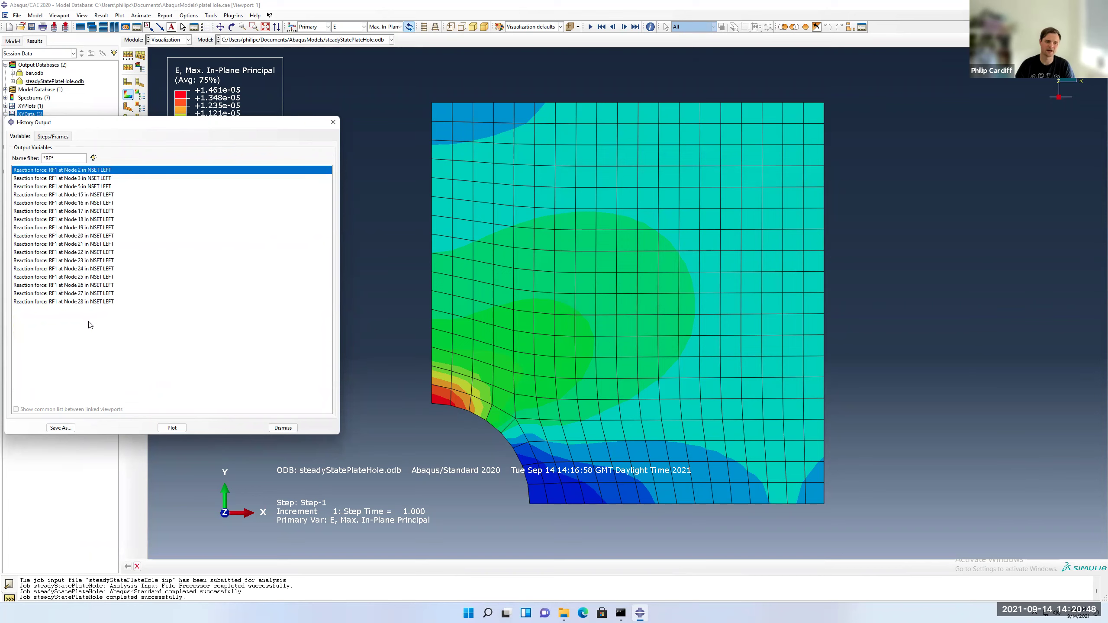
shift+click(62, 302)
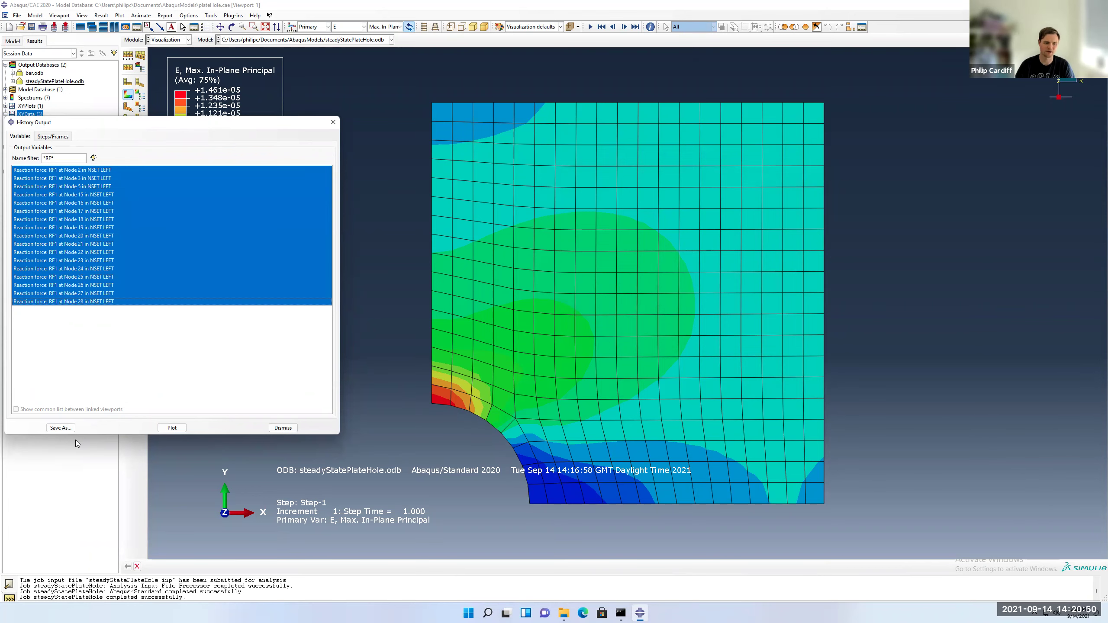
Save the sum of the selected reaction forces as XY data named forceOnLeft with its curve plotted, and dismiss the History Output dialog.
click(61, 427)
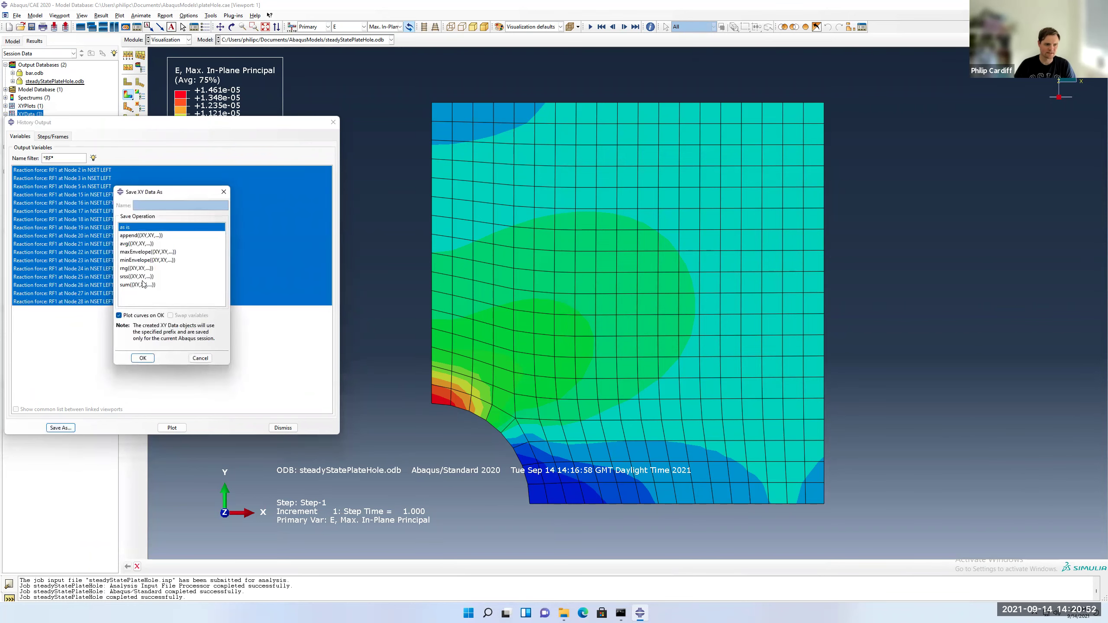
click(135, 286)
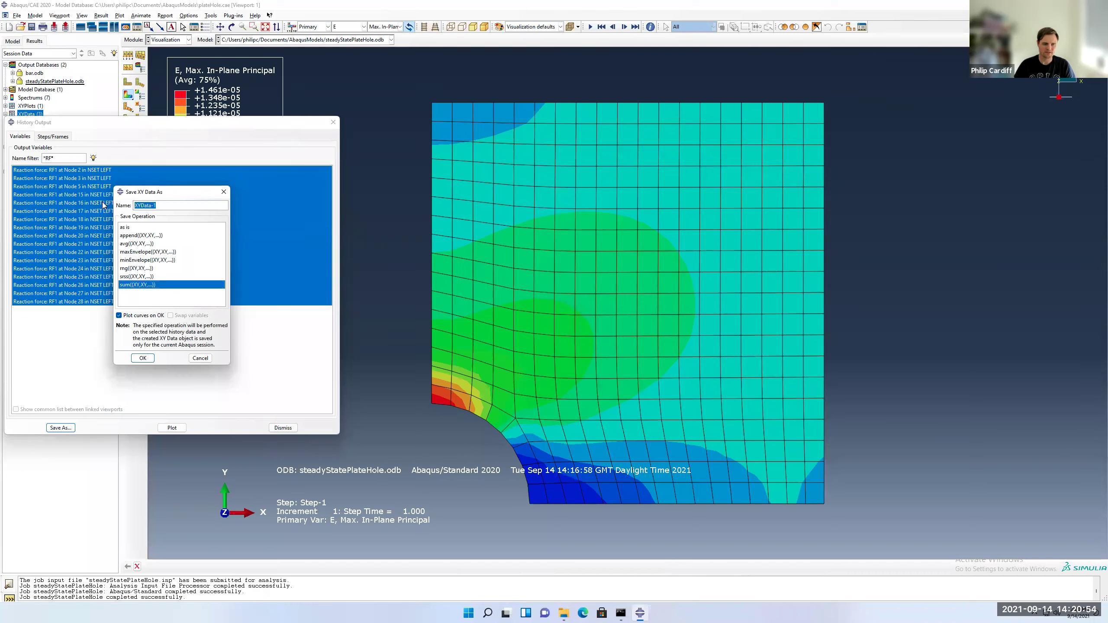
text(forceOnLeft)
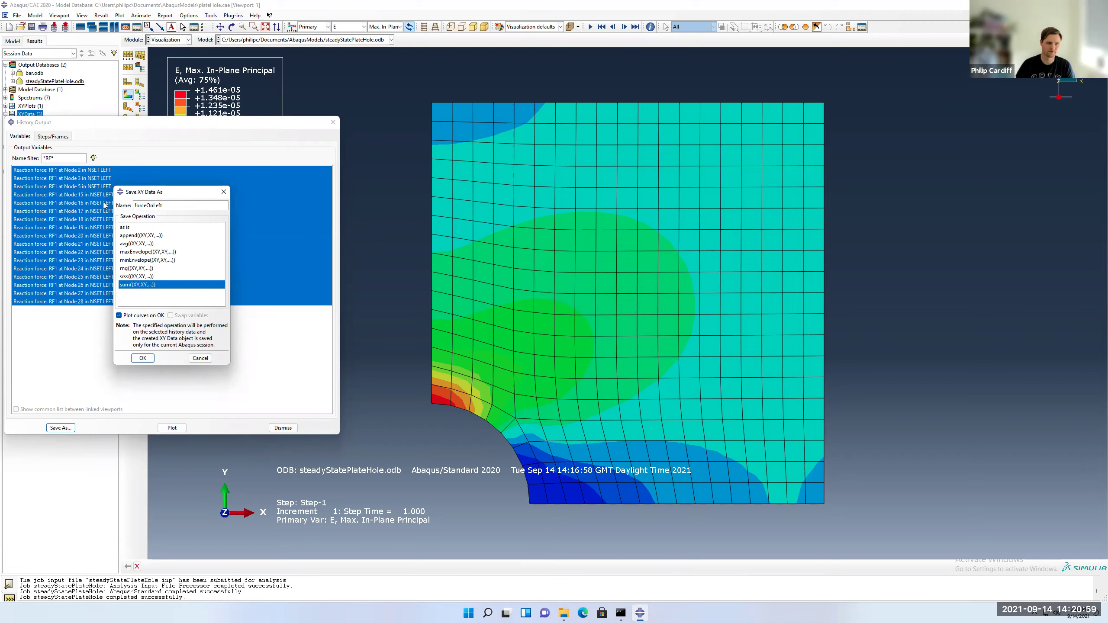
click(143, 358)
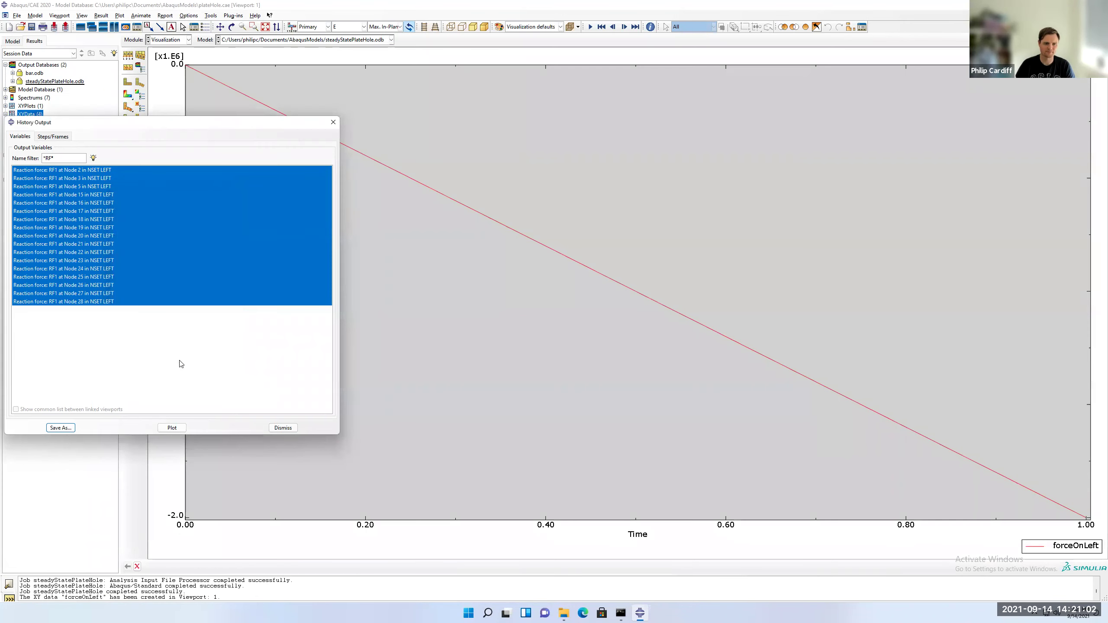
click(282, 428)
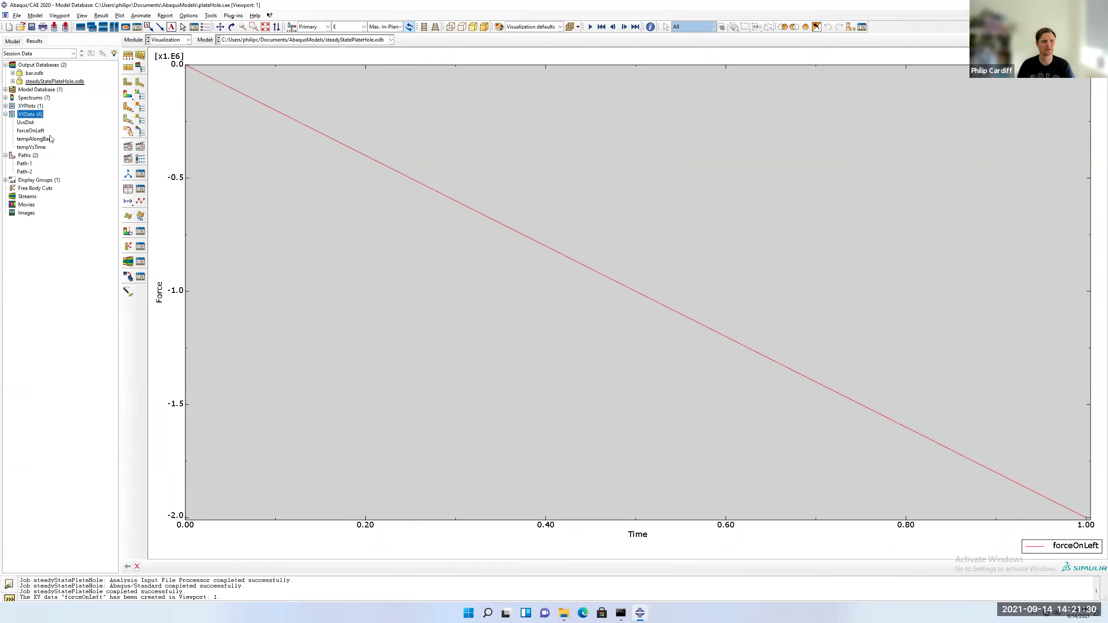
Inspect the data table of the saved forceOnLeft XY data and dismiss it without changes.
click(26, 123)
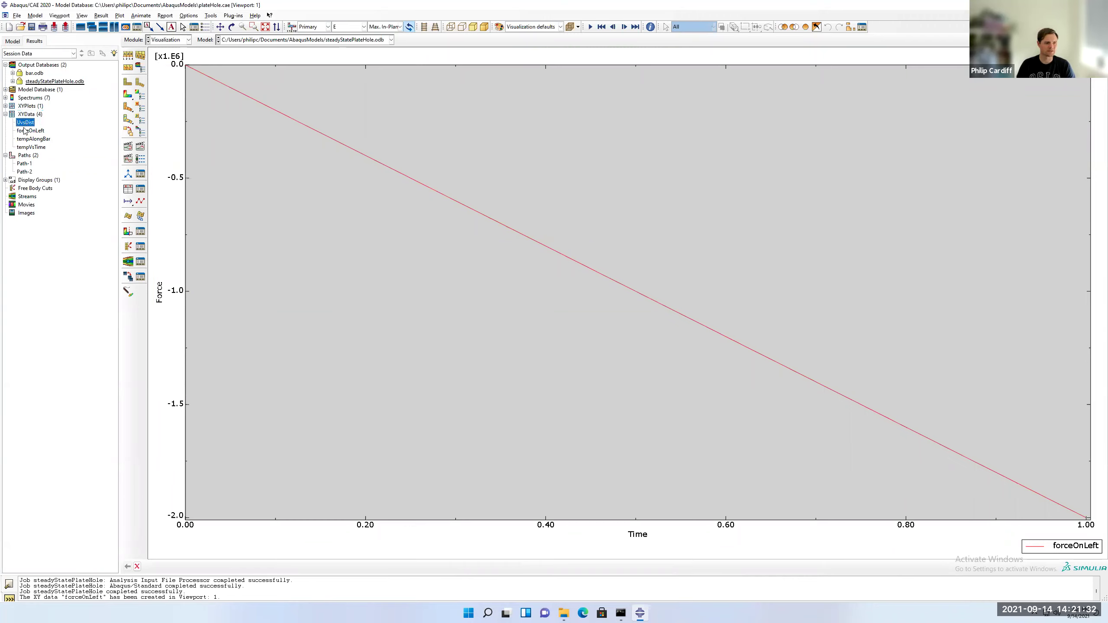
click(24, 131)
right_click(24, 131)
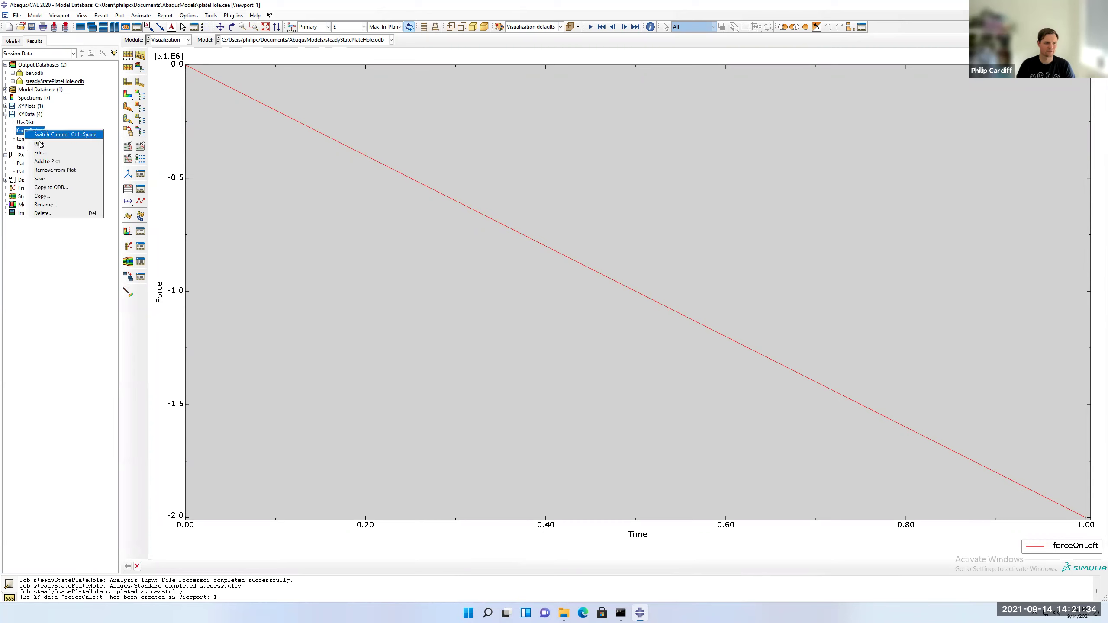
click(42, 153)
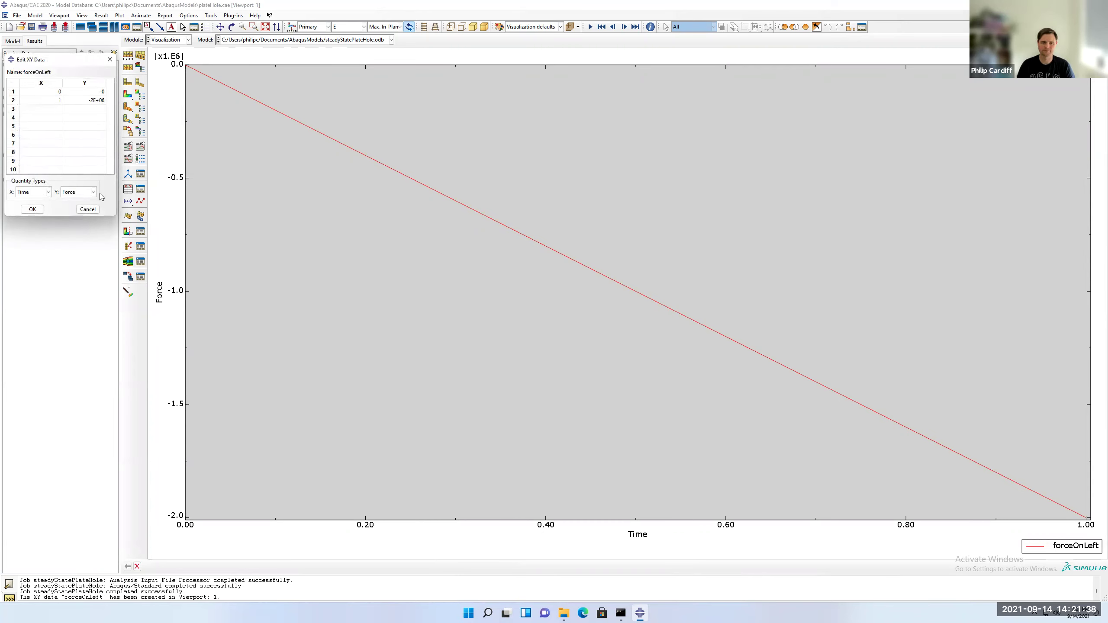
click(89, 208)
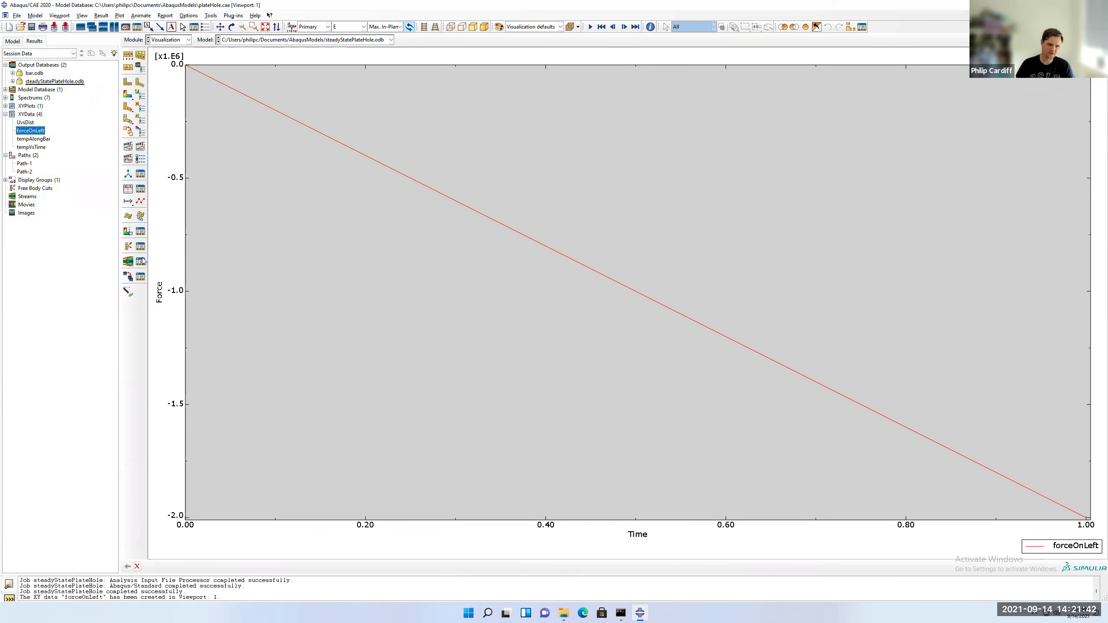
Return to the contour plot of the plate and display the S11 component of stress S.
click(128, 96)
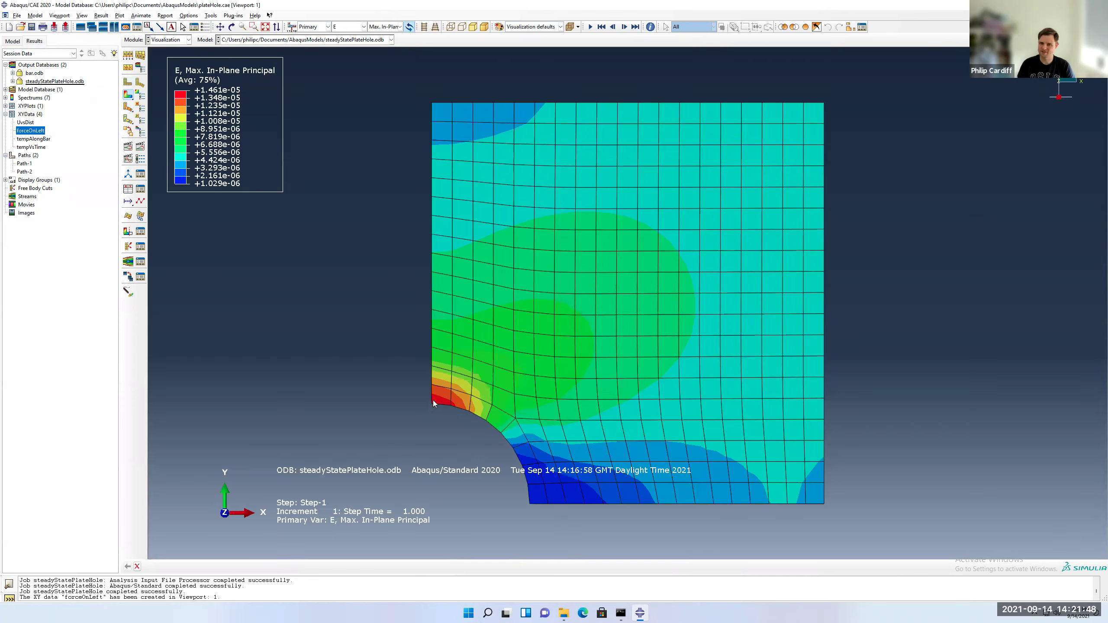
click(357, 28)
click(350, 53)
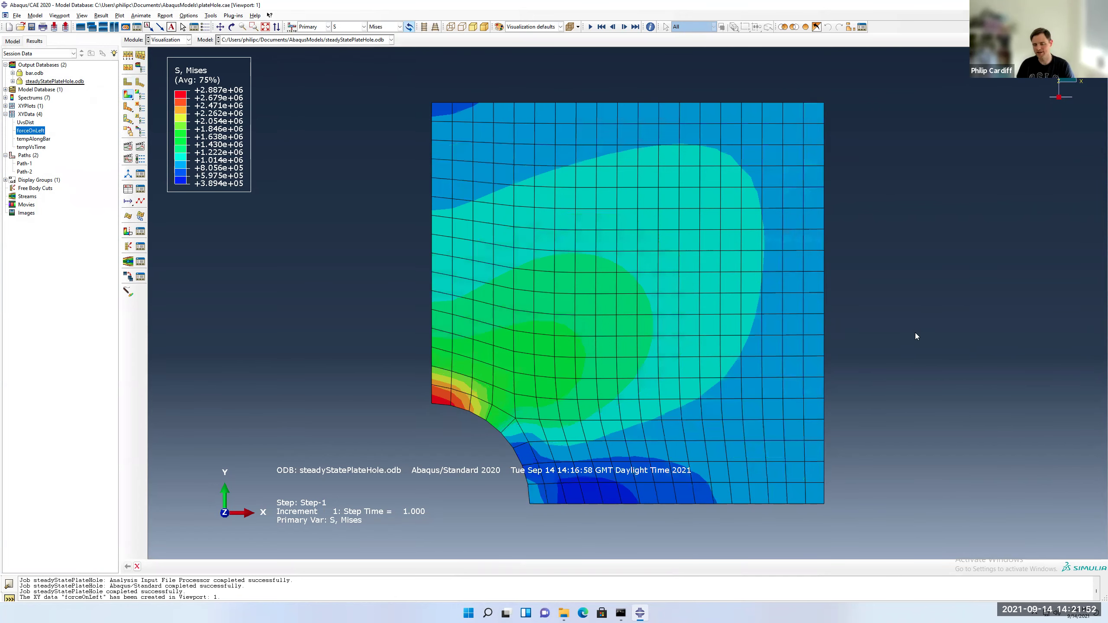
click(380, 28)
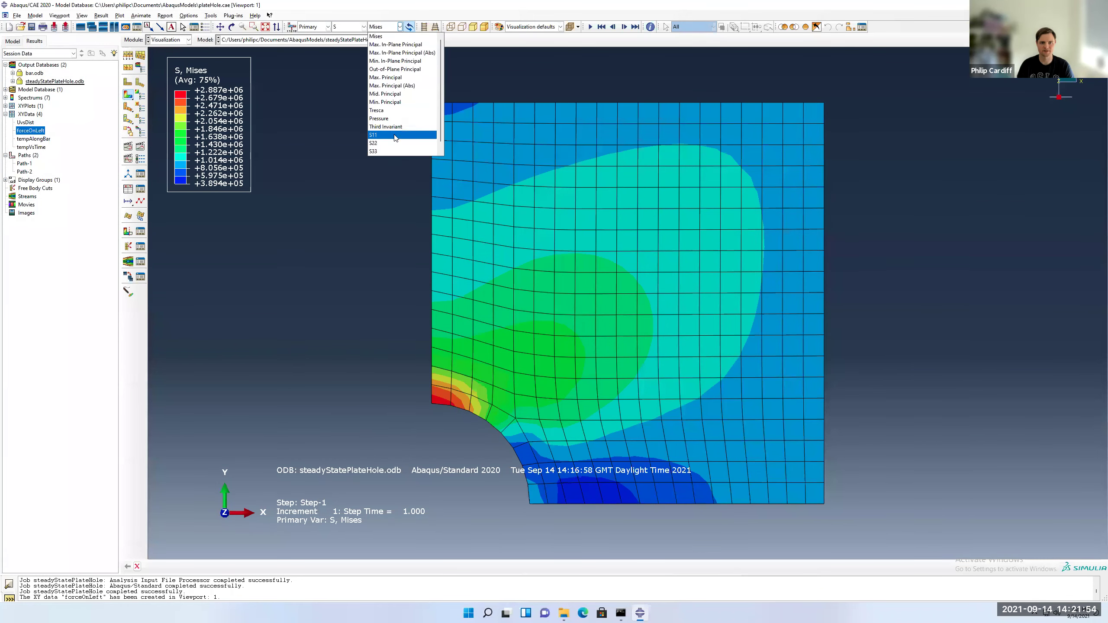
click(389, 132)
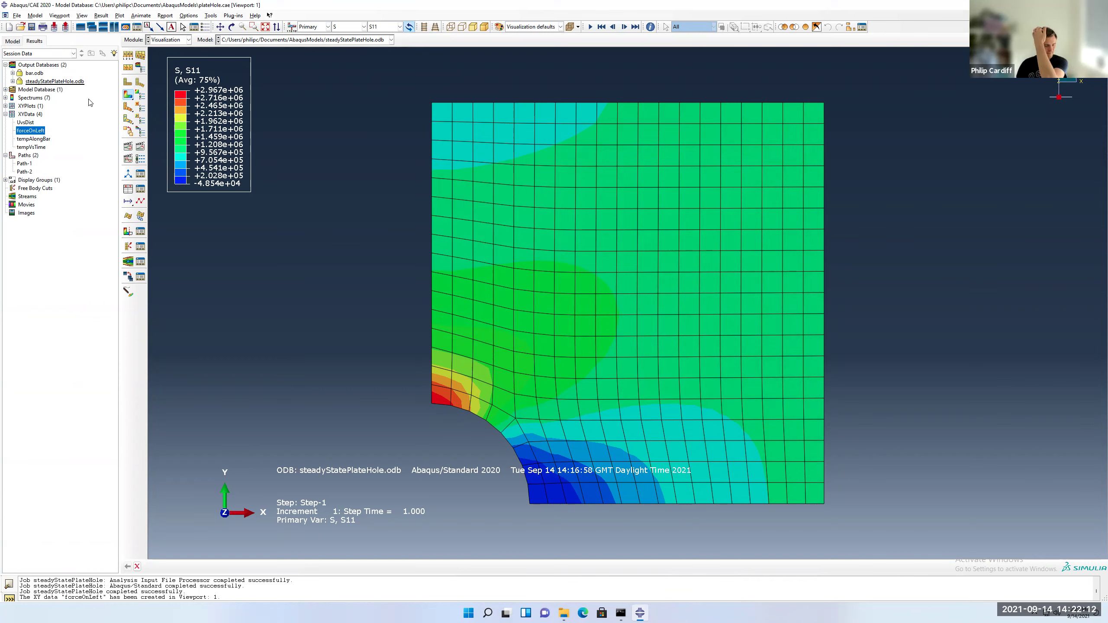
Preview the S11 contours with only free edges visible, and restore the exterior edges in the common plot options.
click(129, 57)
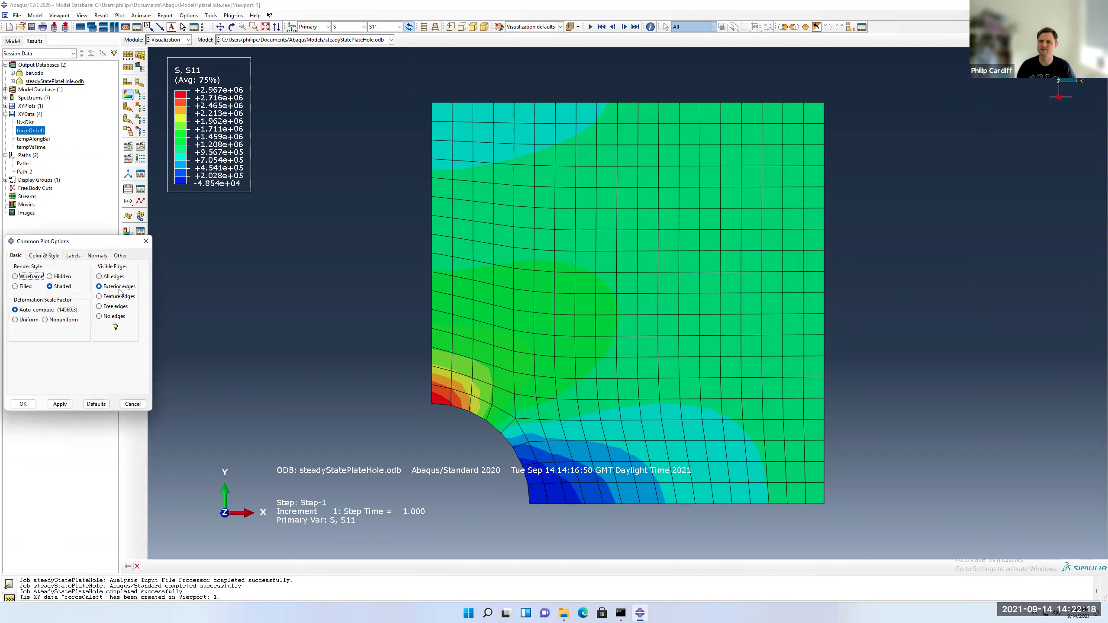
click(113, 308)
click(59, 404)
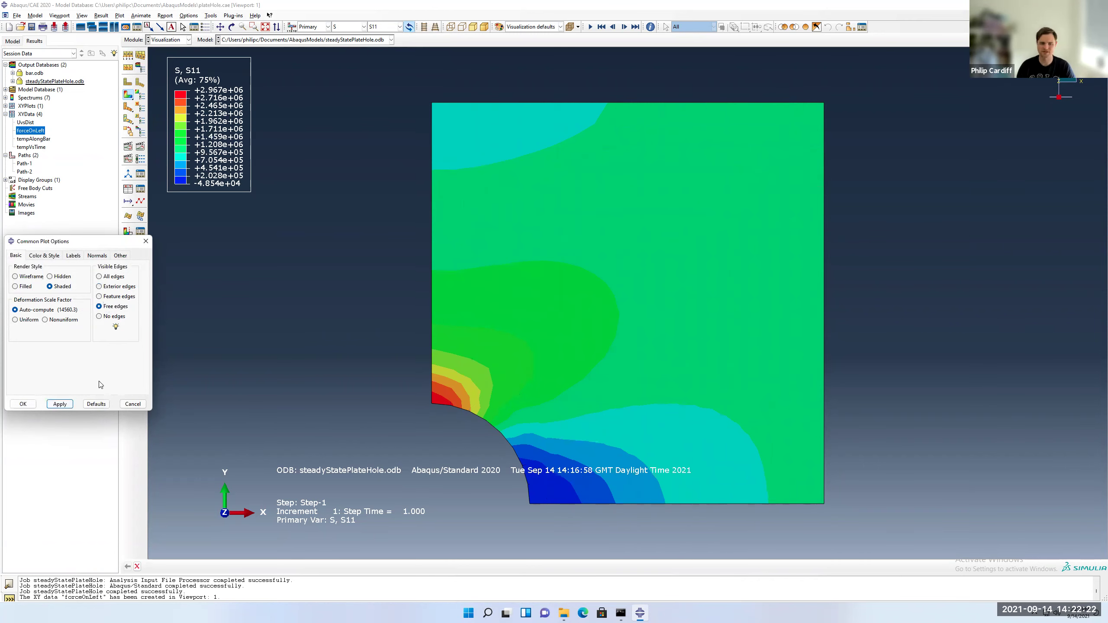
click(112, 297)
click(118, 286)
click(58, 403)
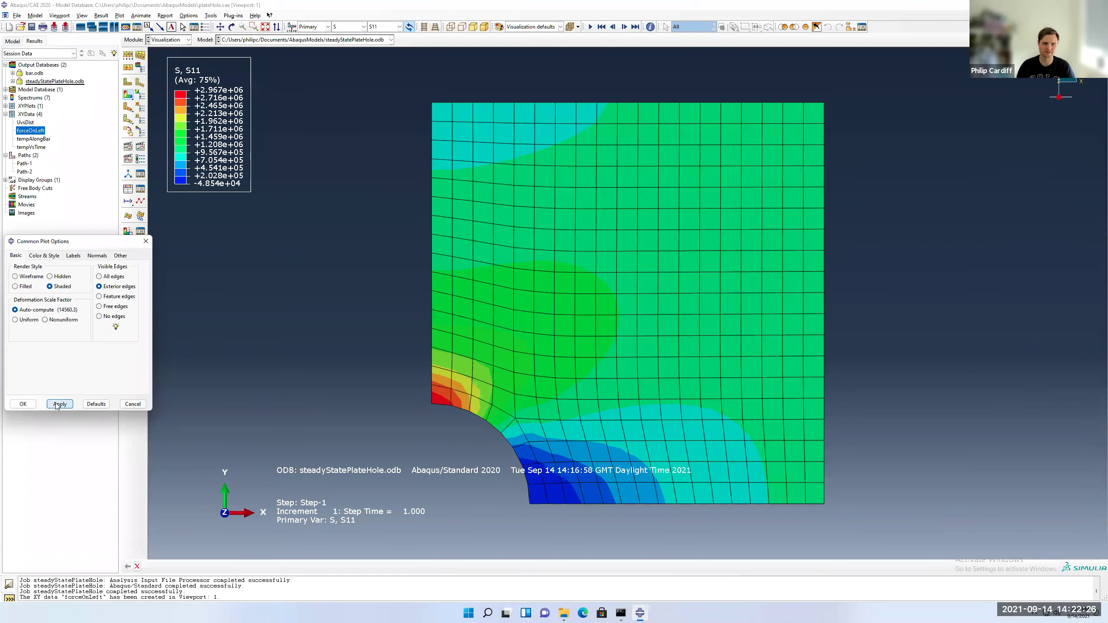
click(23, 403)
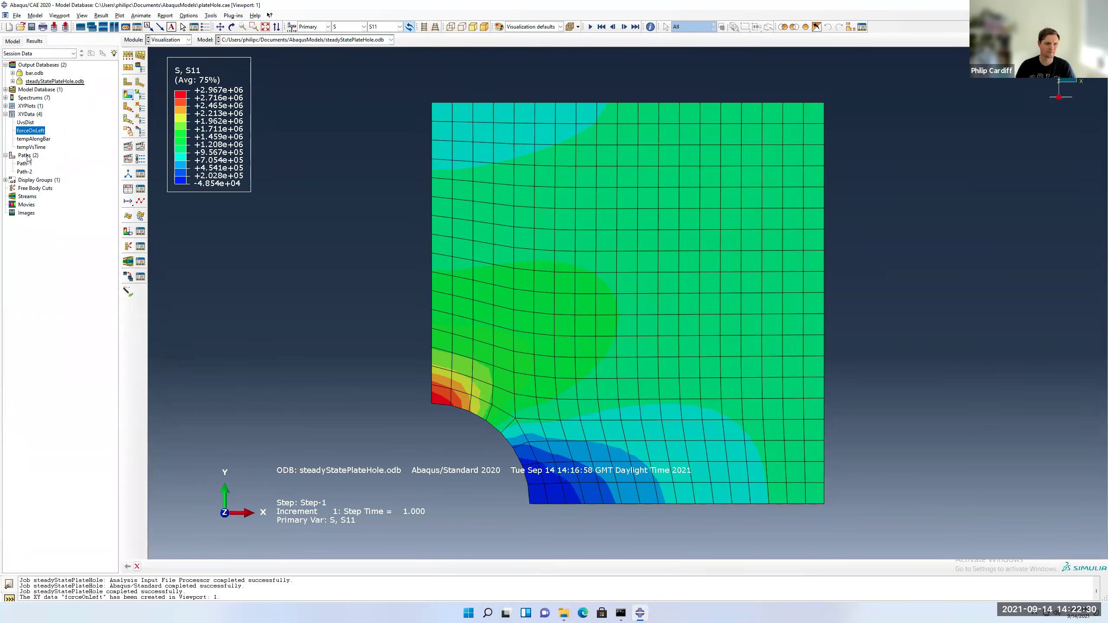
Create a node list path along the plate's left edge, from the node at the top of the hole to the upper-left corner node.
double_click(27, 156)
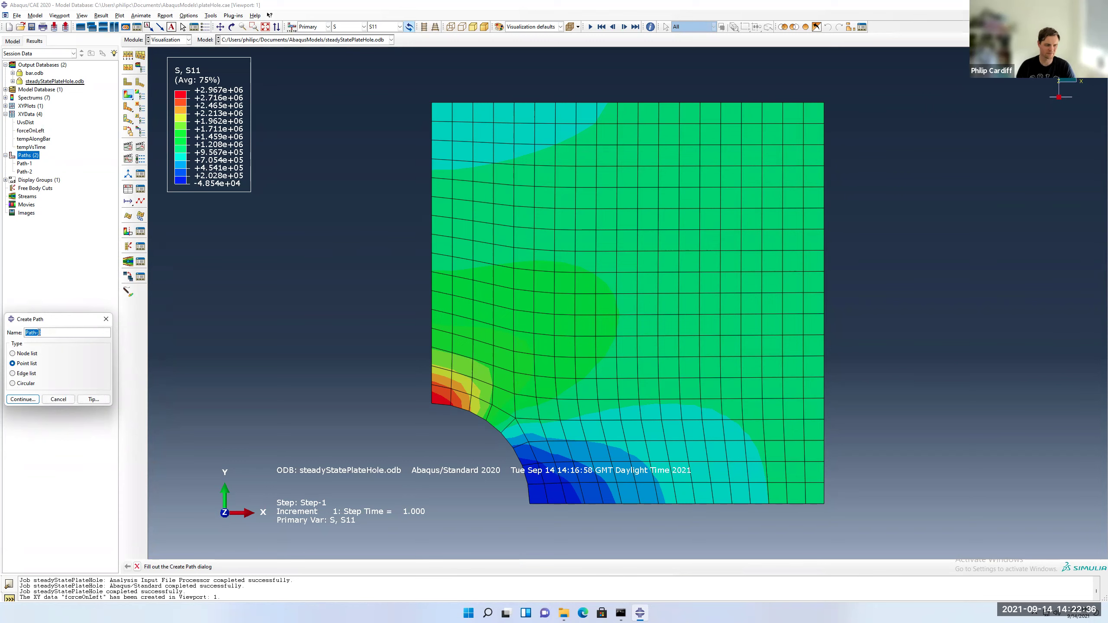
click(29, 354)
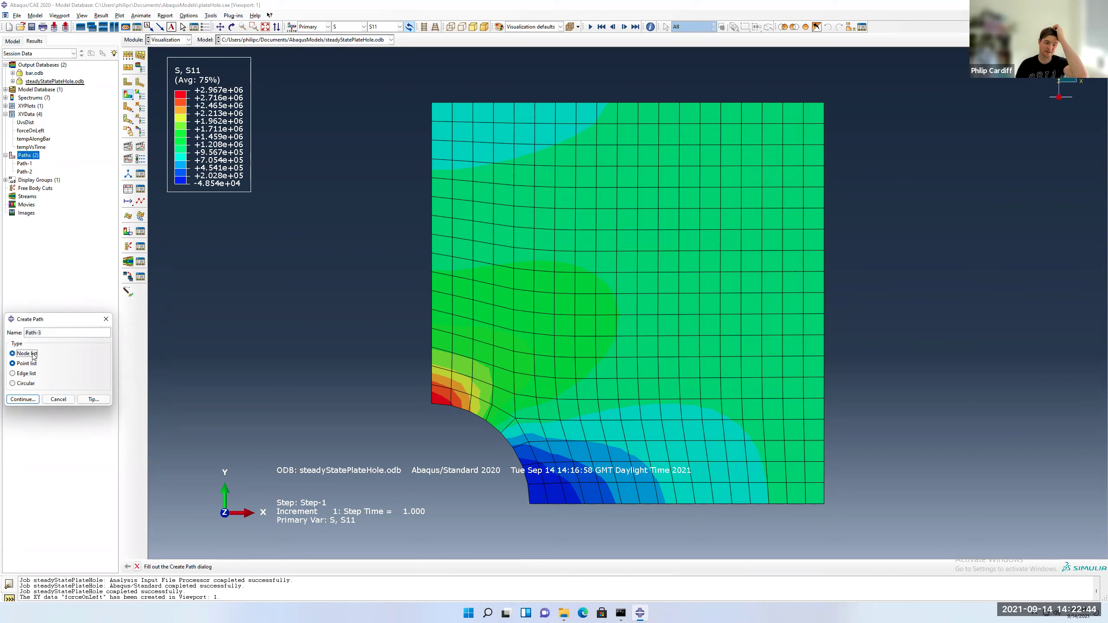
click(29, 400)
click(81, 361)
click(75, 426)
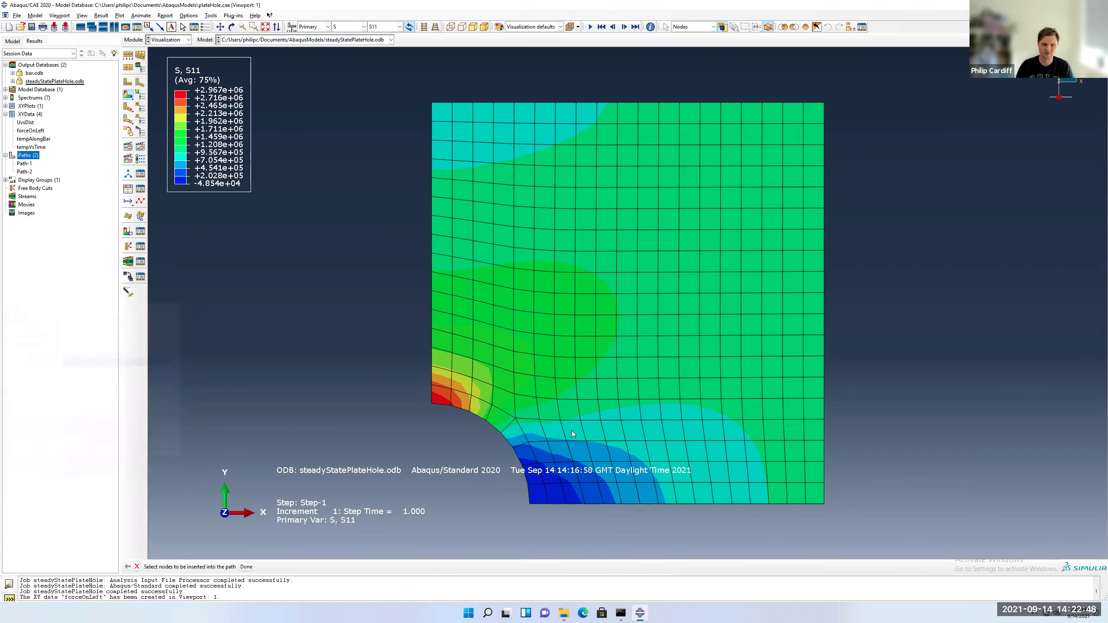
click(431, 403)
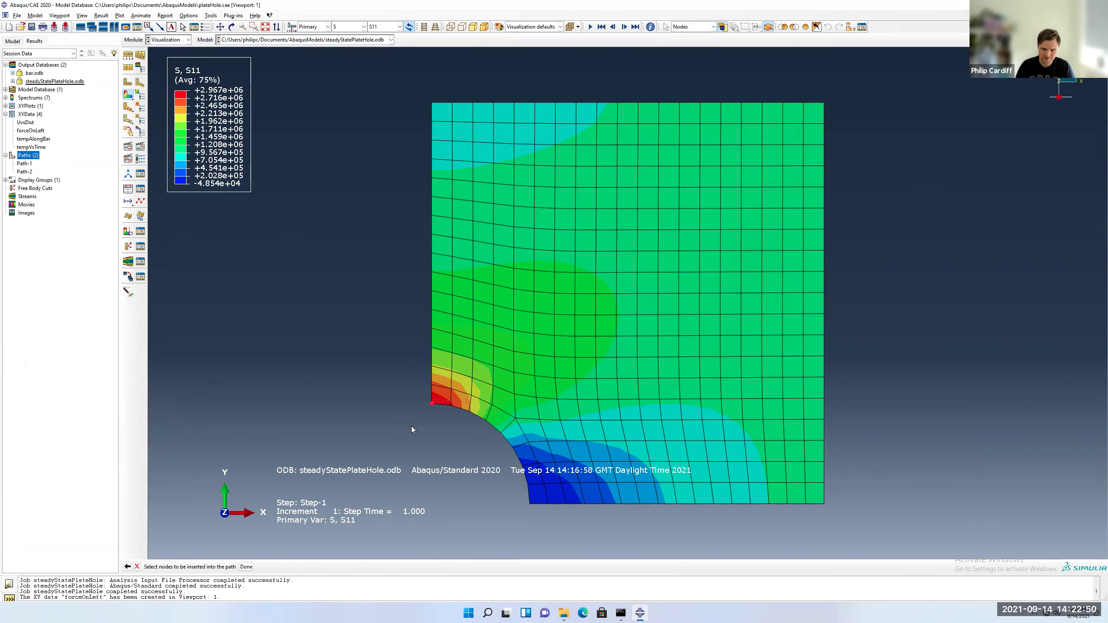
click(432, 103)
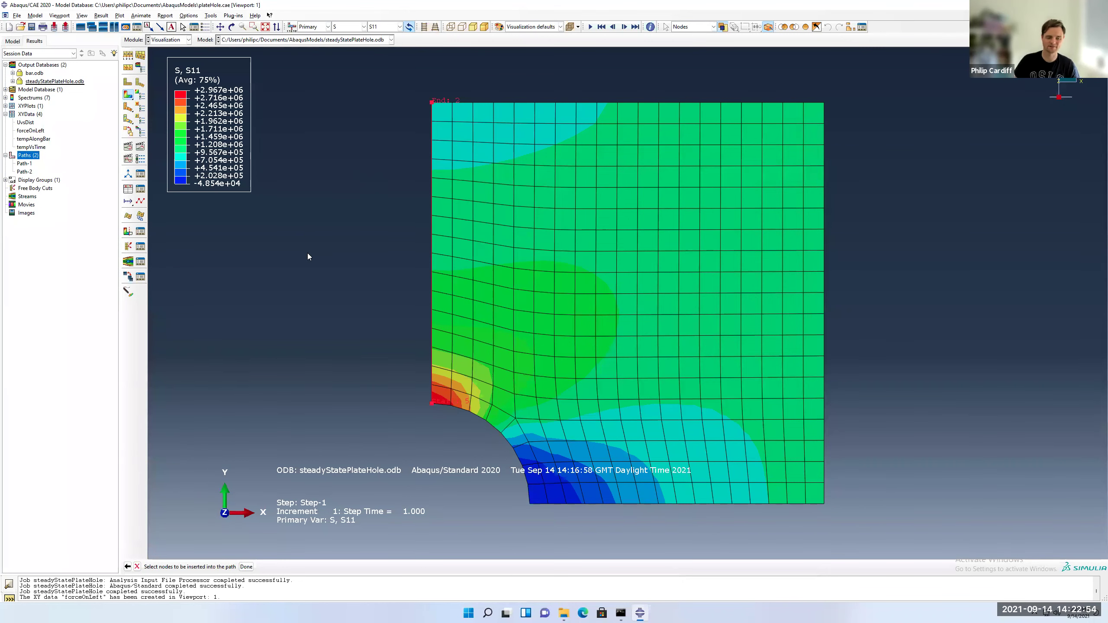
click(246, 567)
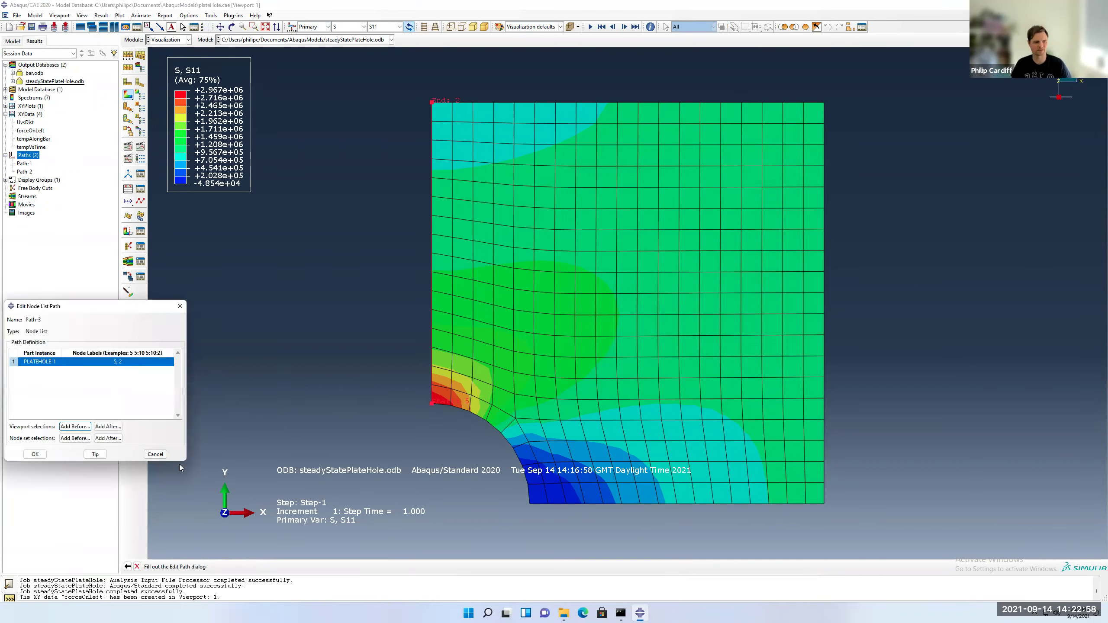
click(36, 454)
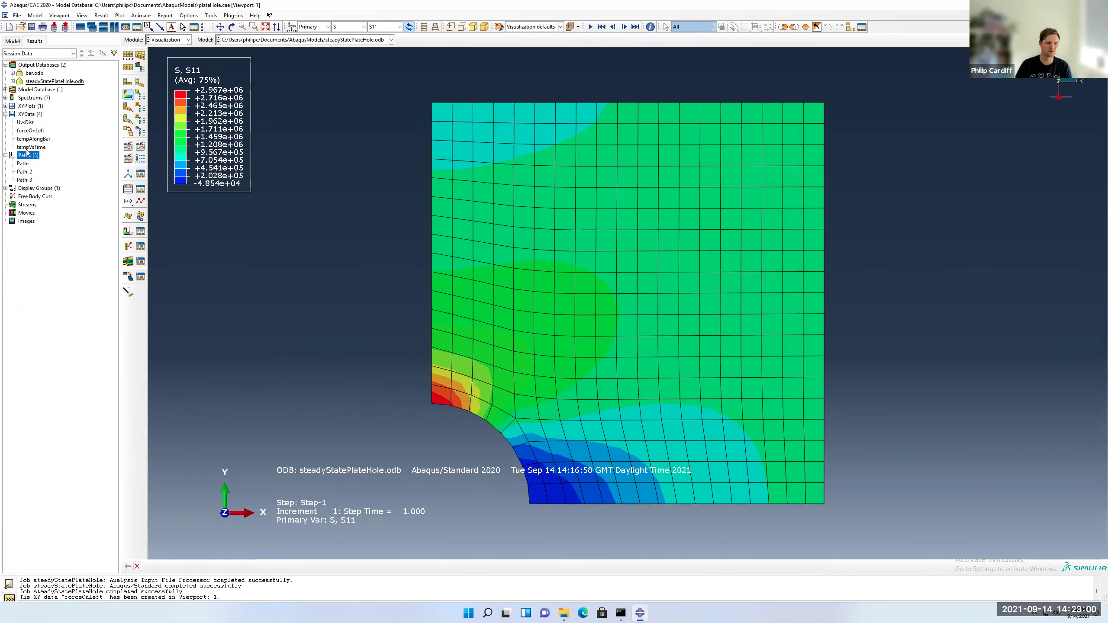
Create XY data from Path-3 and plot S11 against true distance along the left edge.
double_click(30, 114)
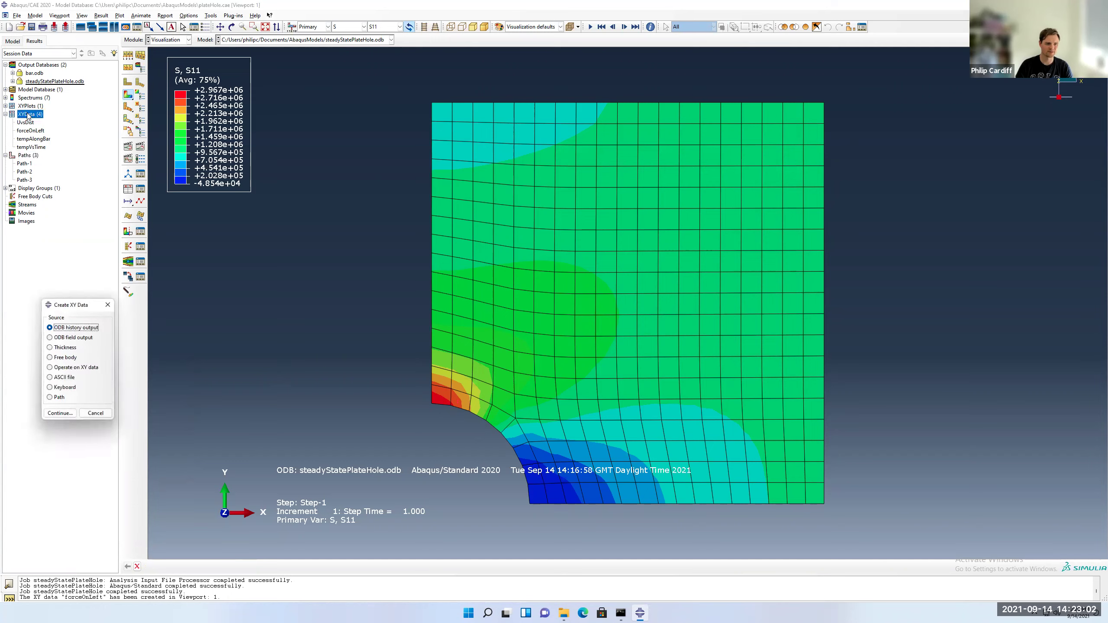
click(59, 397)
click(60, 413)
click(107, 70)
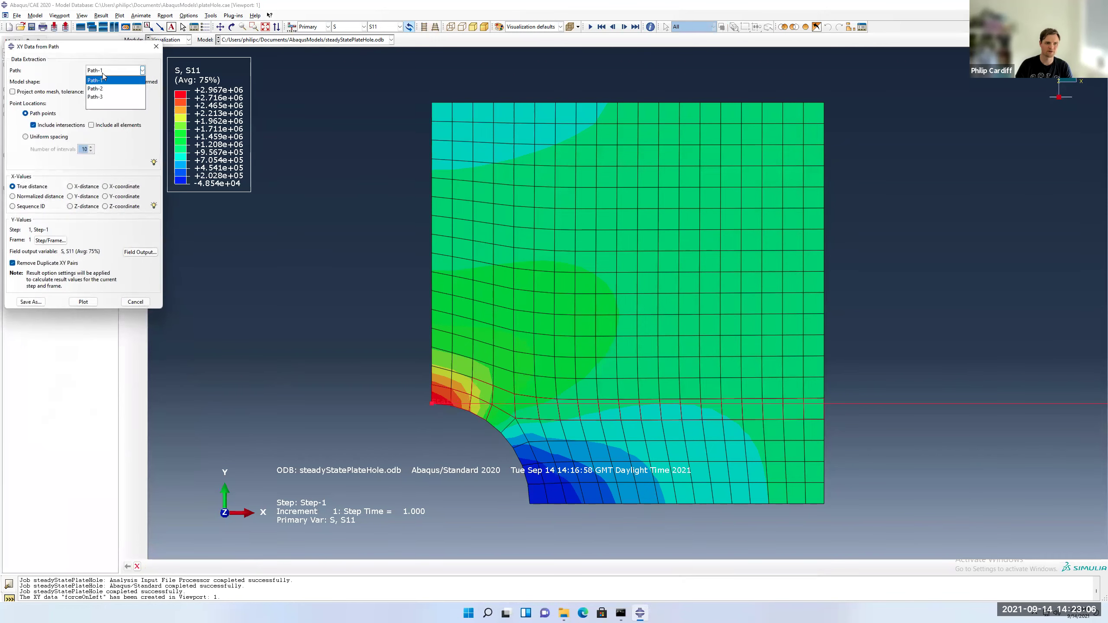
click(106, 97)
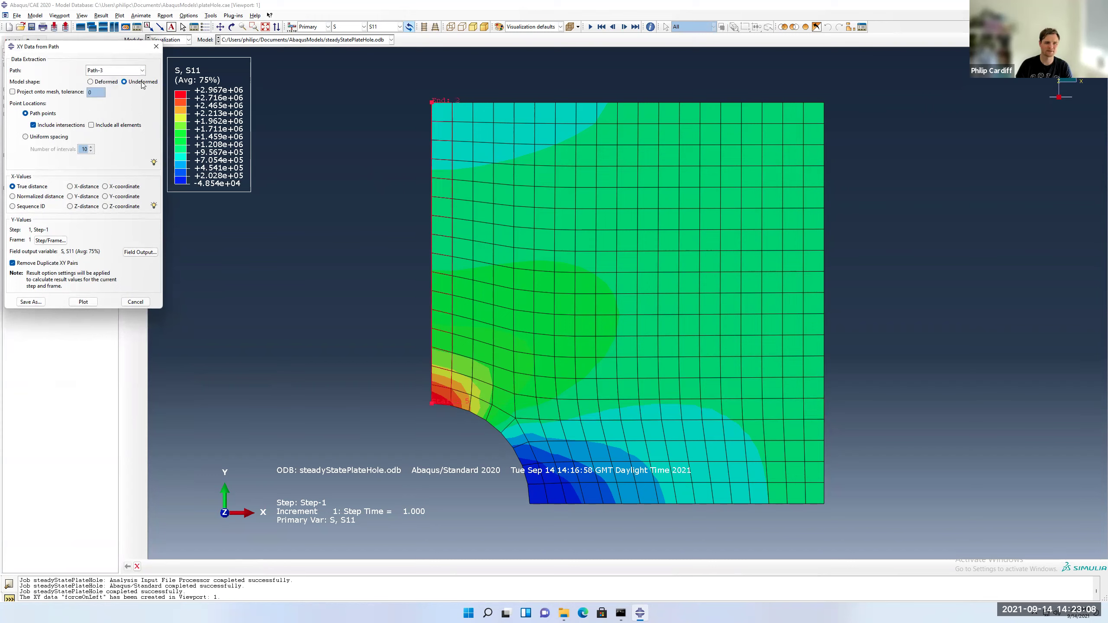
click(78, 303)
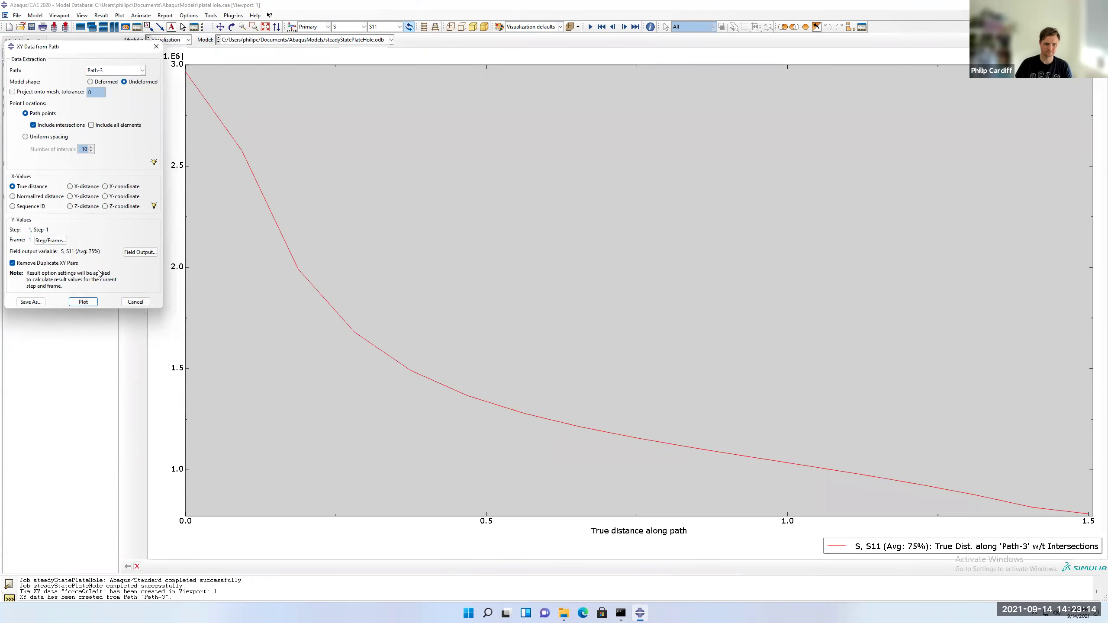
Save the path stress data as s11AlongPathMesh1 and dismiss the XY Data from Path dialog.
drag(140, 52, 128, 120)
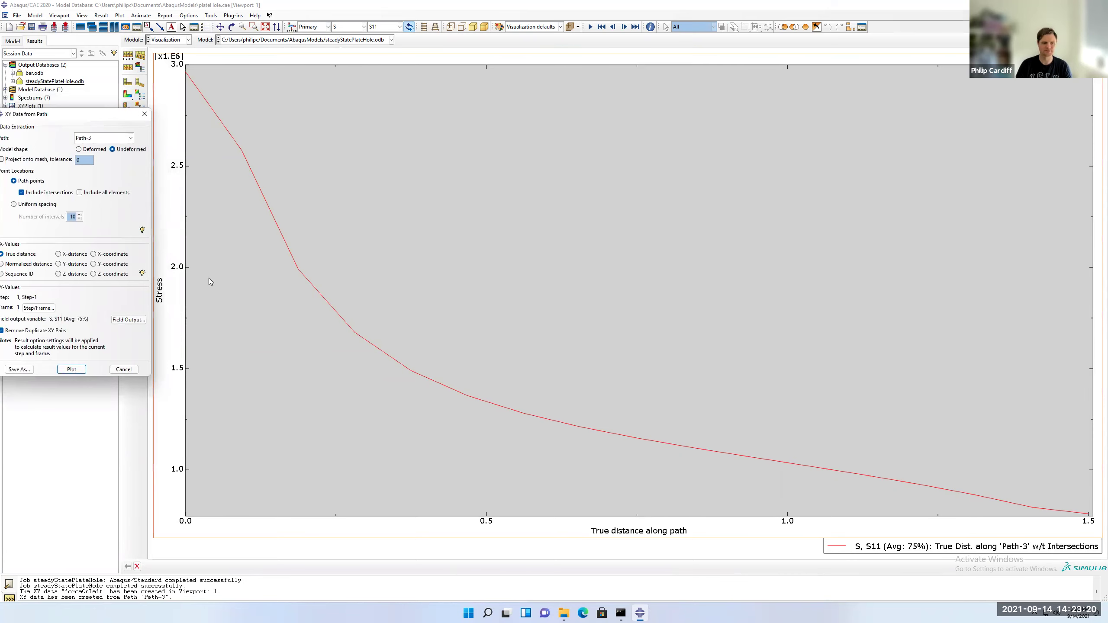
drag(74, 114, 343, 68)
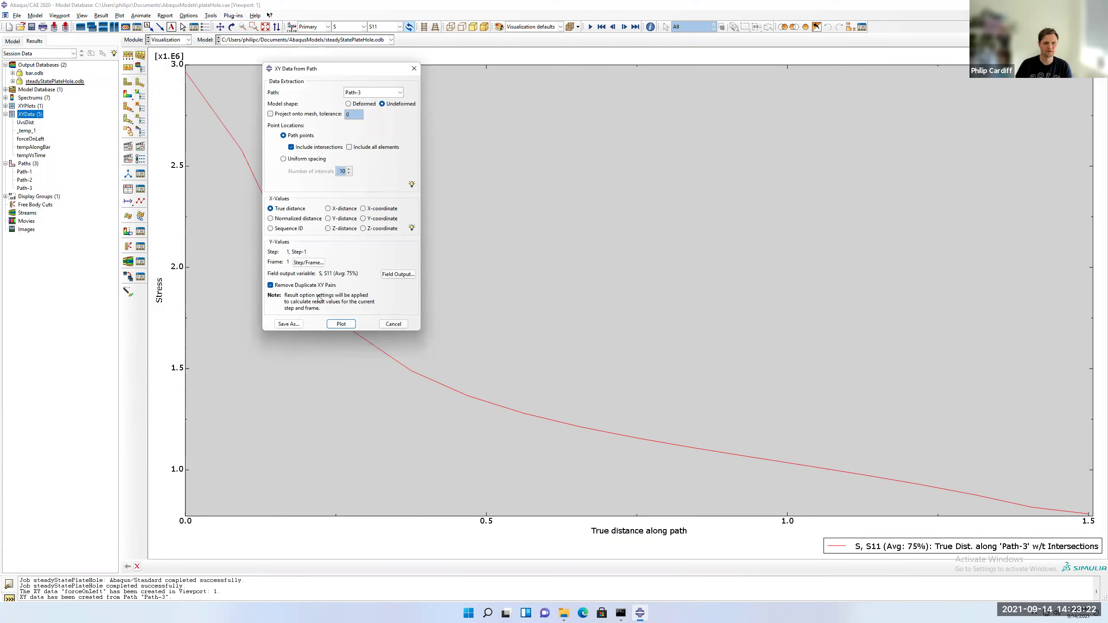
click(288, 323)
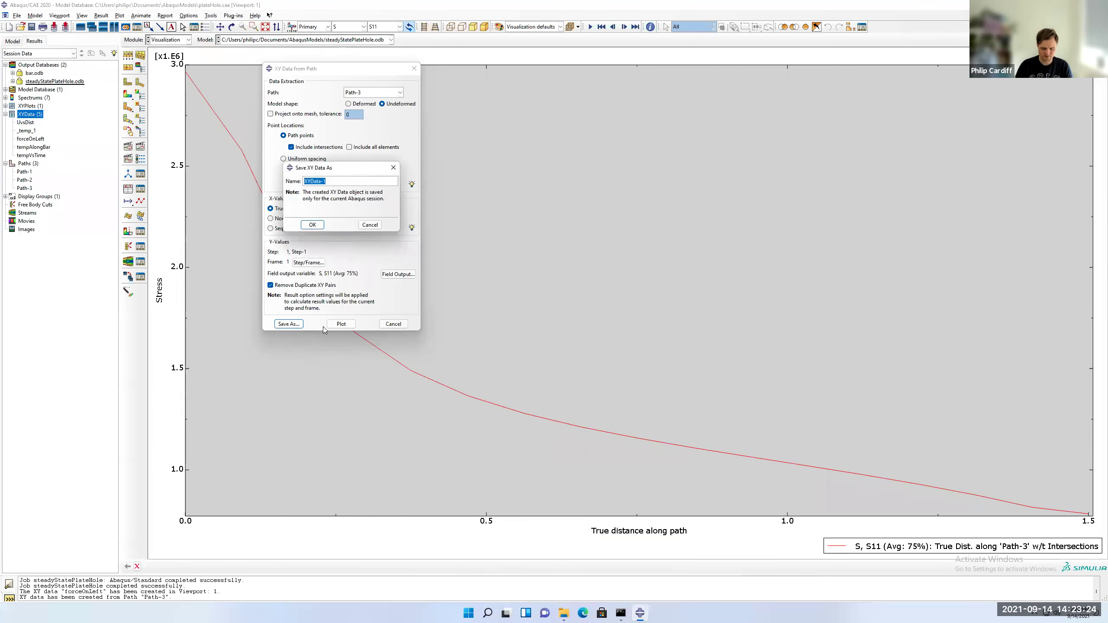
text(s11AlongPa)
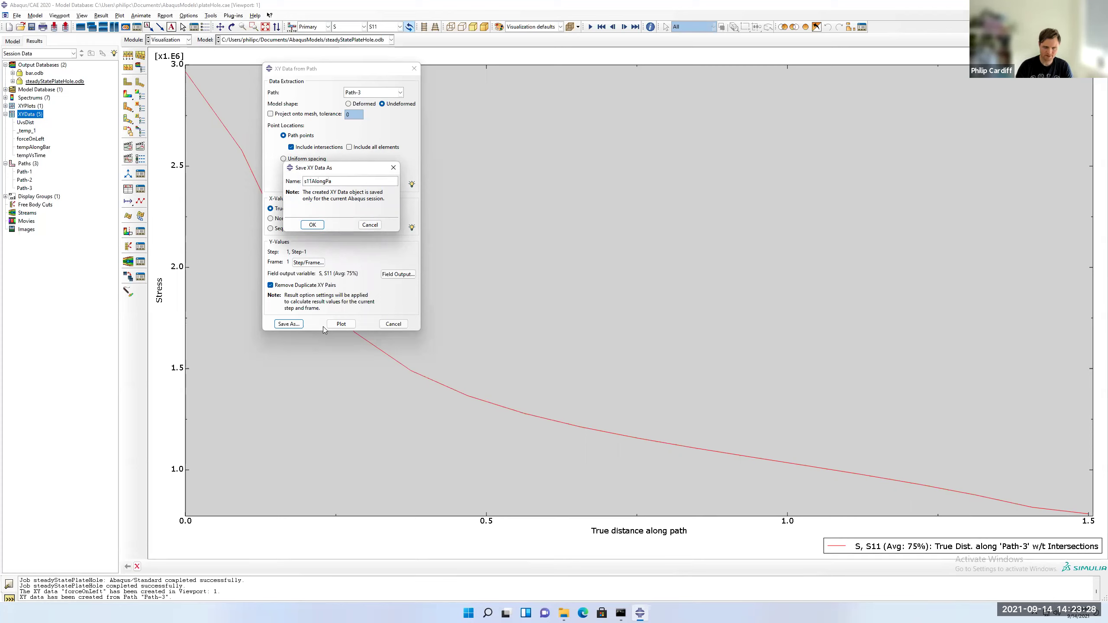
text(thMesh1)
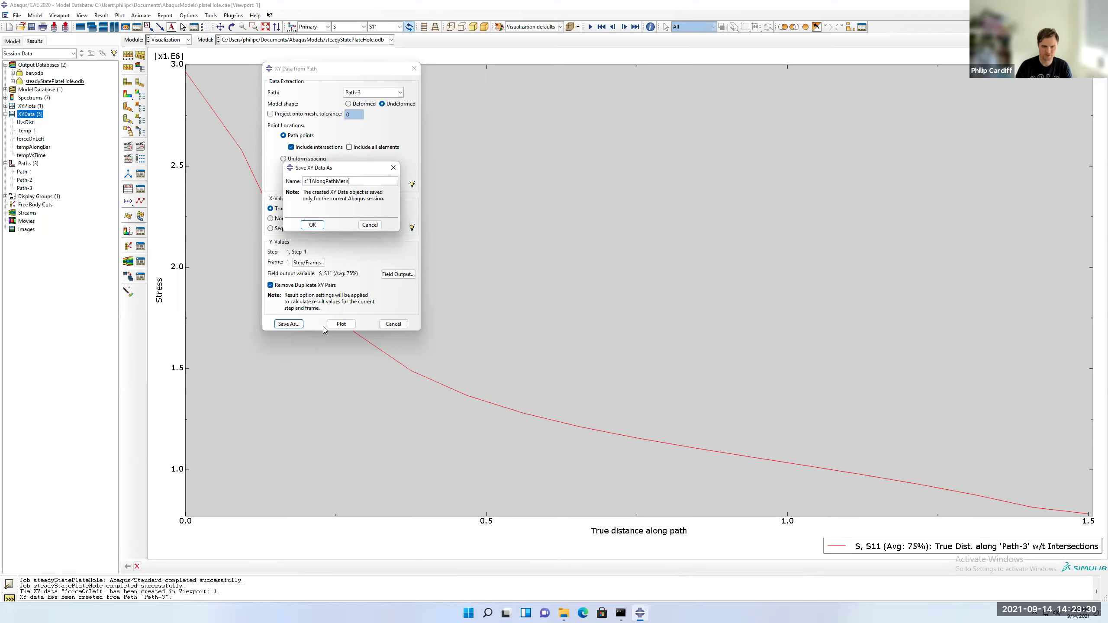
click(306, 224)
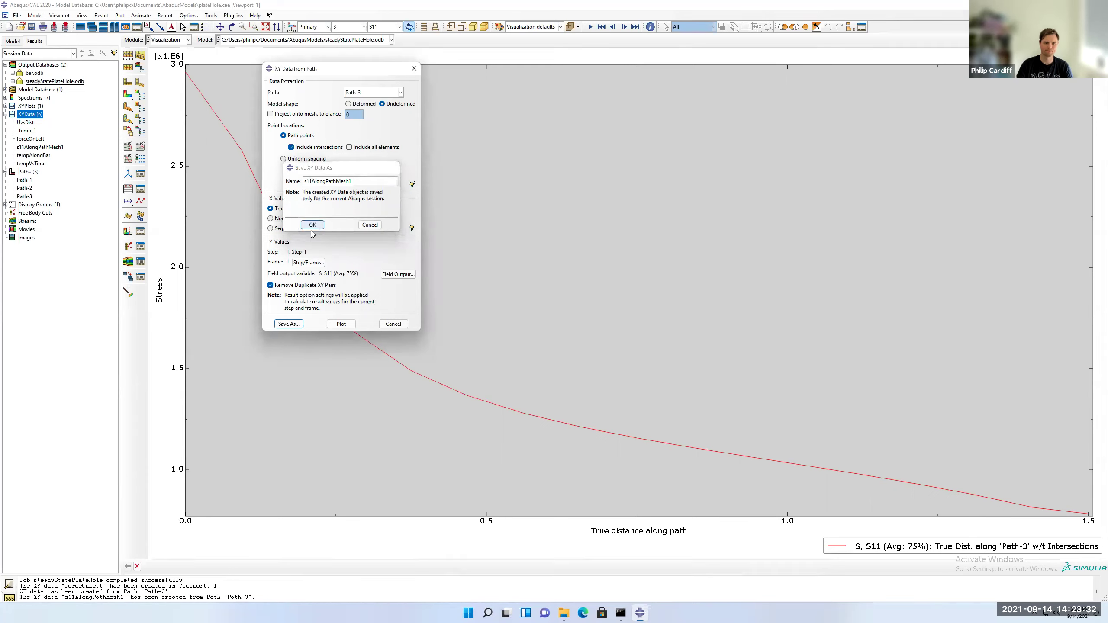
click(393, 323)
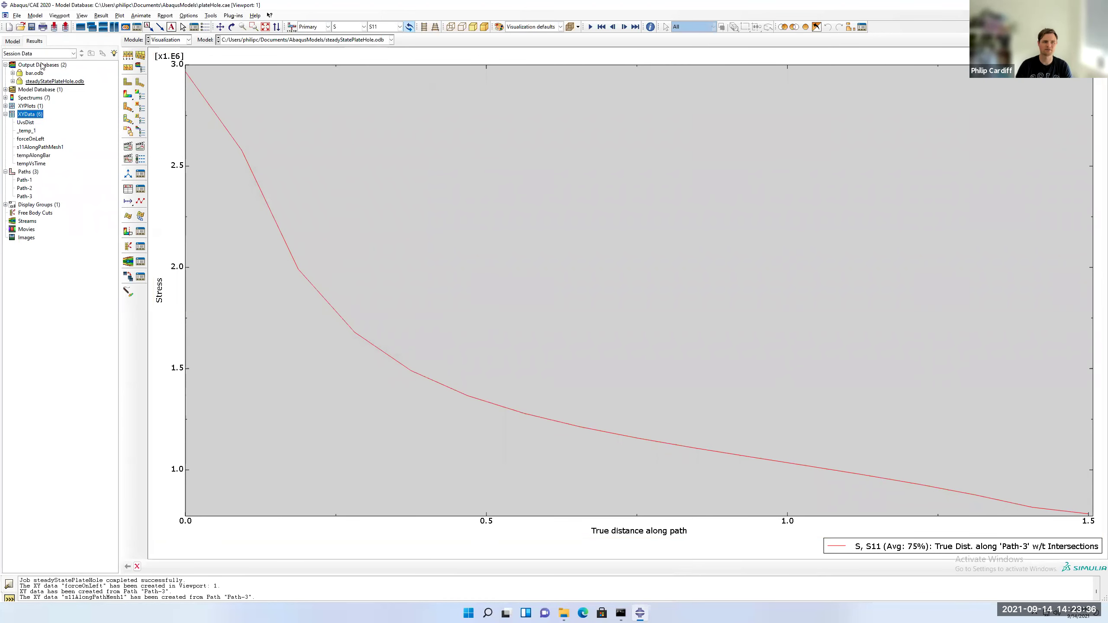
Reseed the plateHole part with an approximate global size of 0.05, accepting deletion of the existing mesh.
click(14, 41)
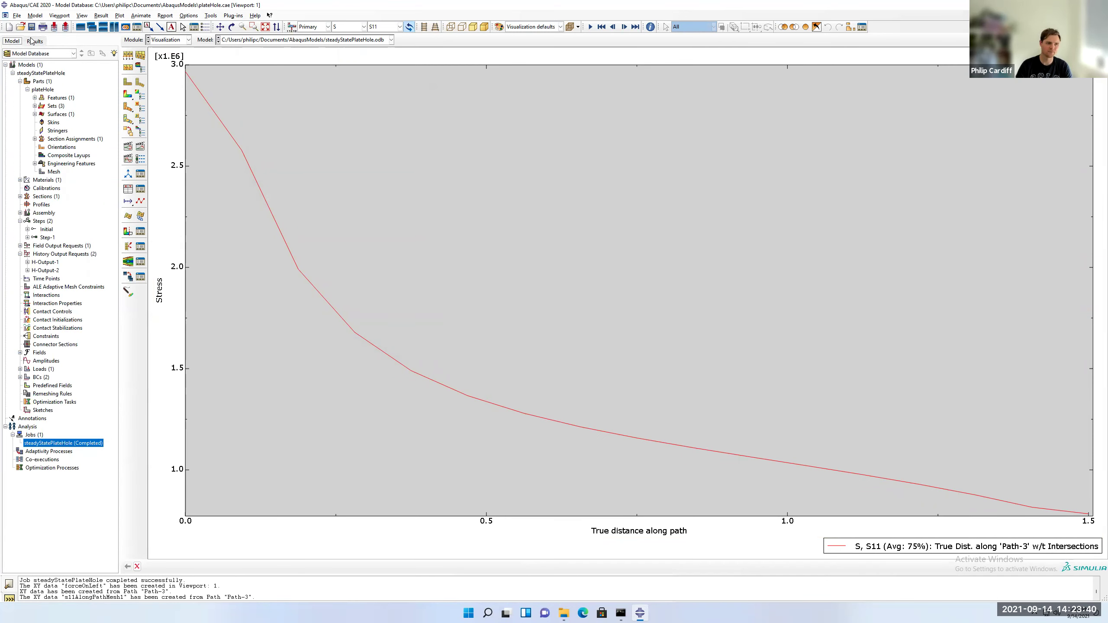
double_click(54, 172)
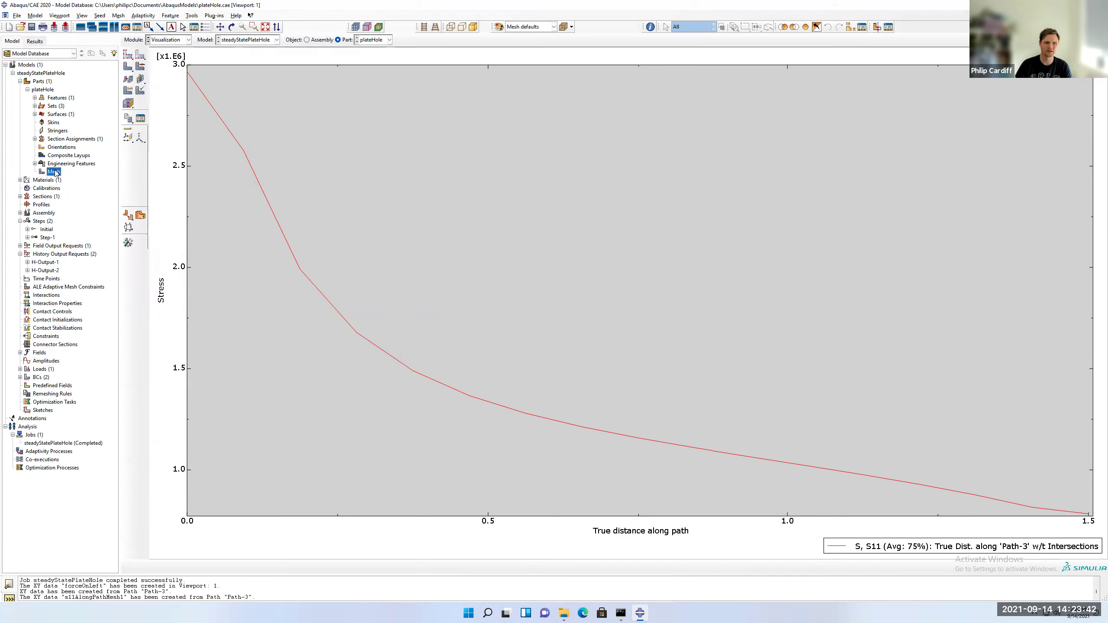
click(129, 55)
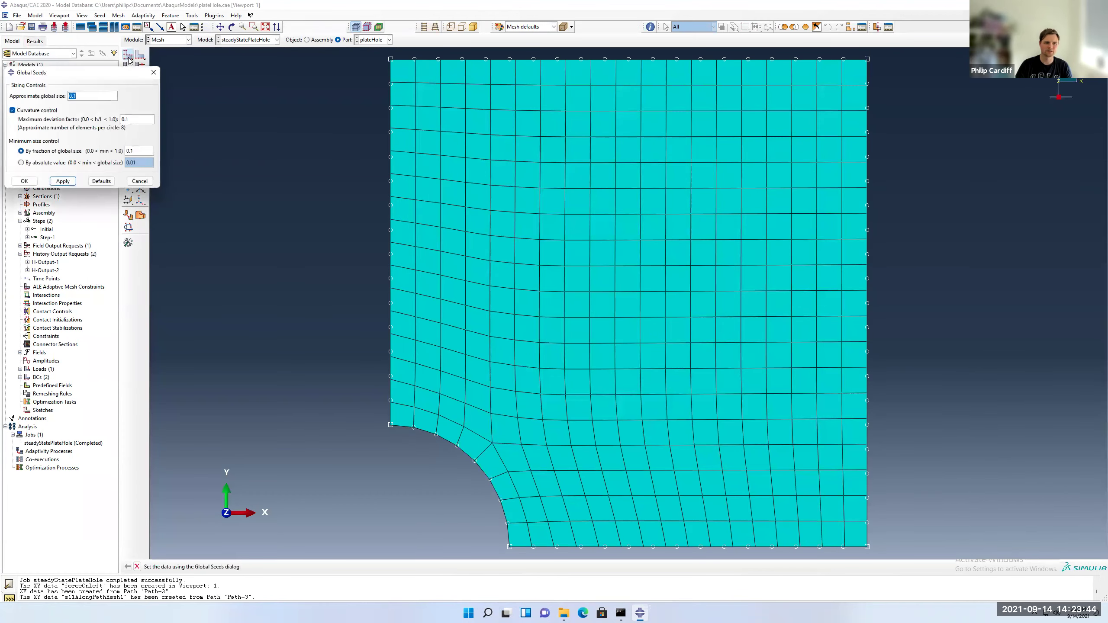
click(89, 96)
text(5)
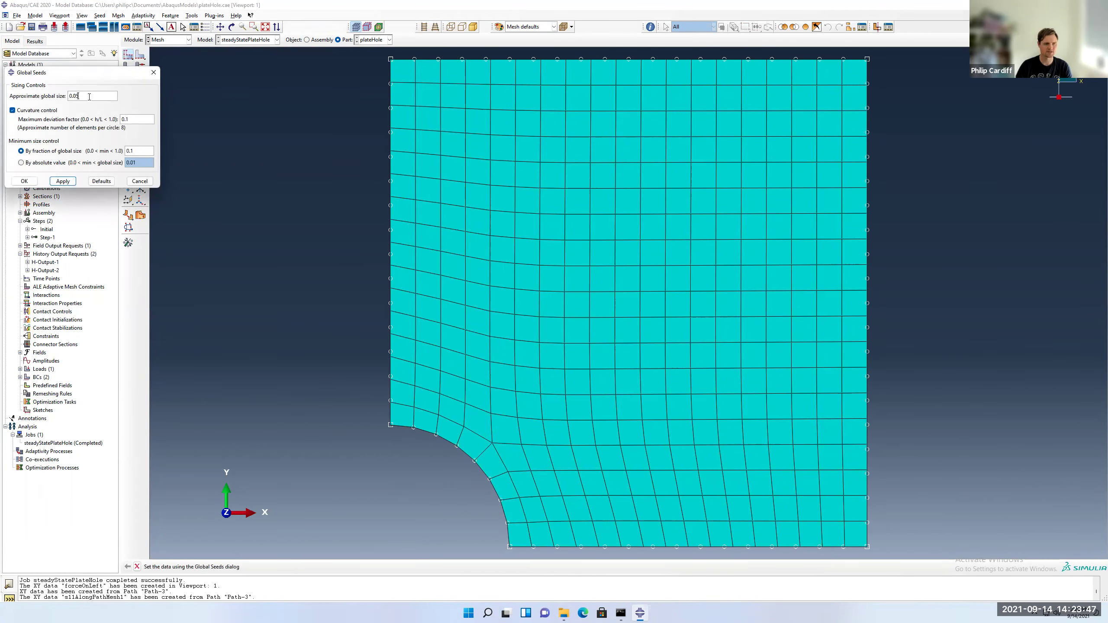
click(63, 182)
click(53, 373)
click(51, 390)
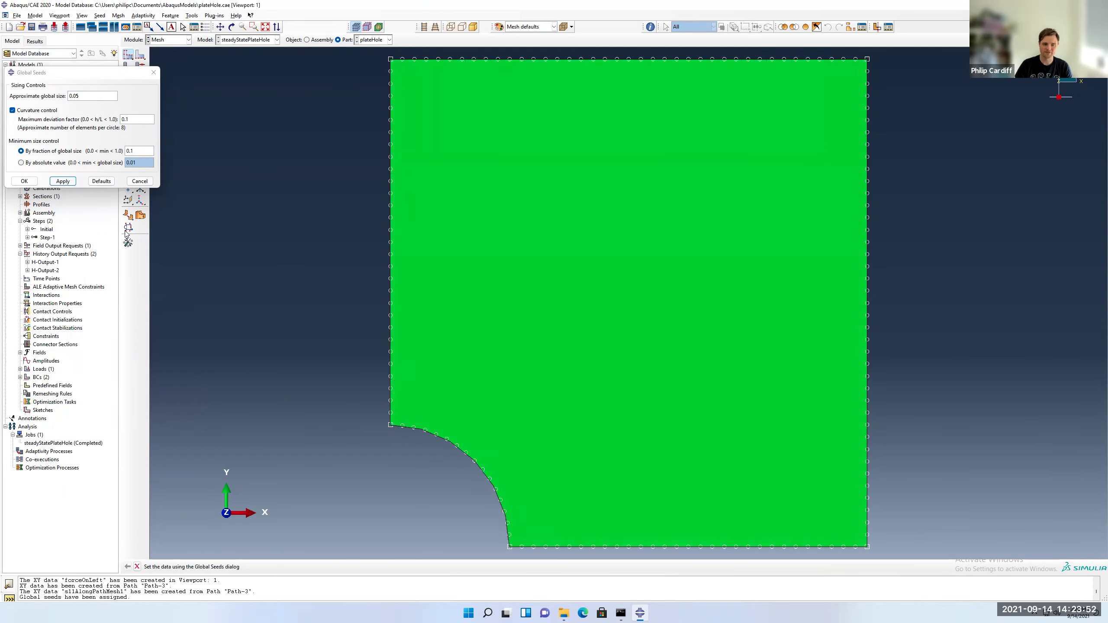
Accept the global seeds and generate the refined mesh on the plateHole part.
click(25, 181)
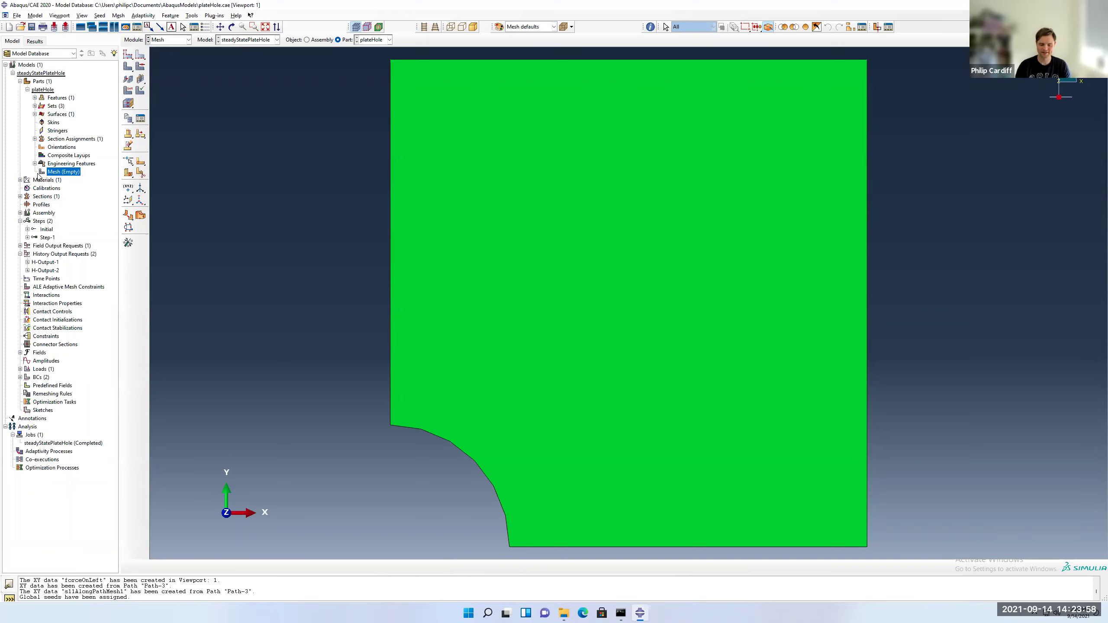
click(128, 67)
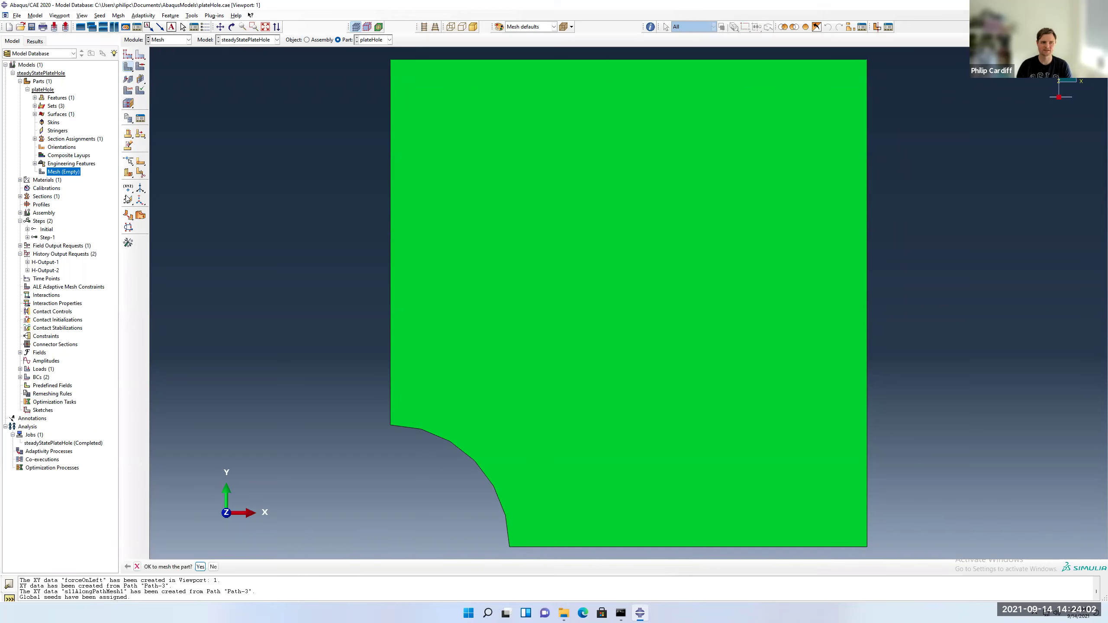
click(200, 567)
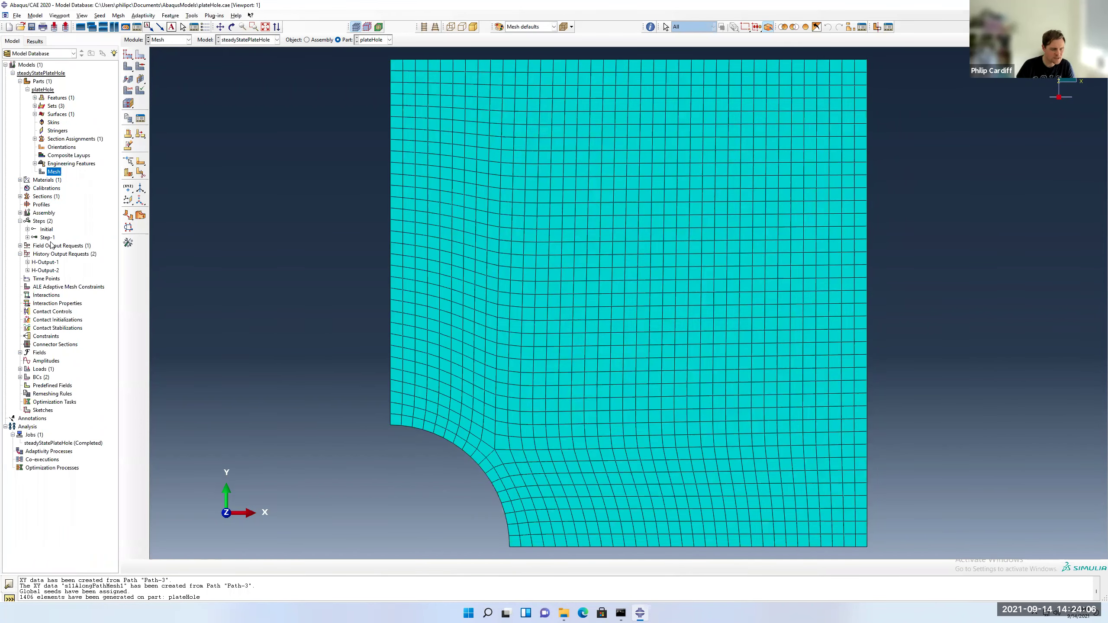
Resubmit the steadyStatePlateHole job, allowing its existing job files to be overwritten.
right_click(44, 445)
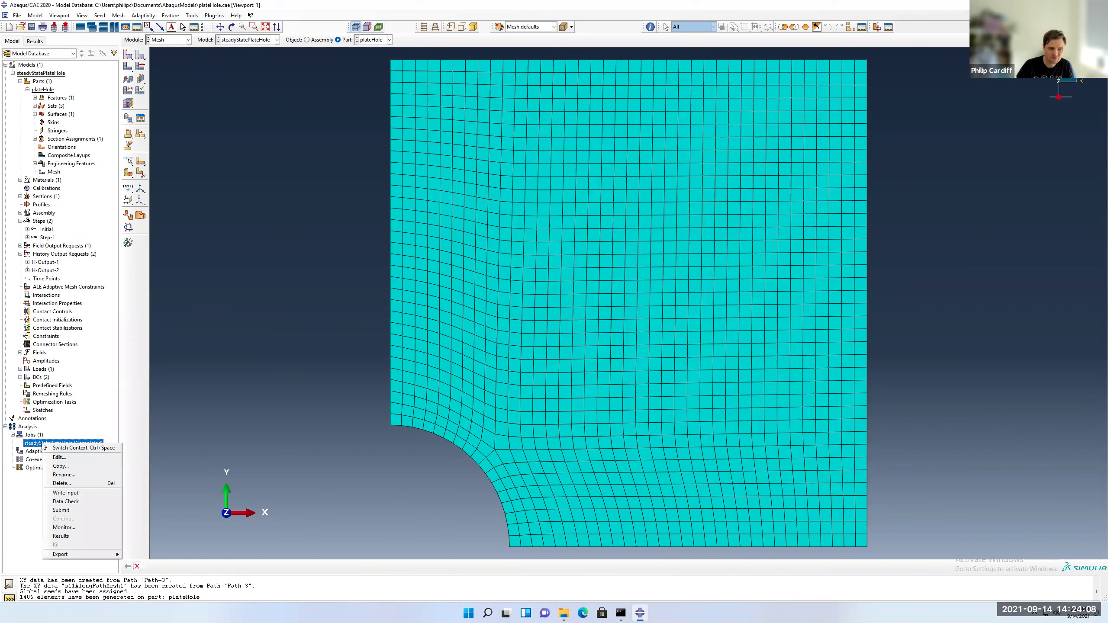
click(50, 451)
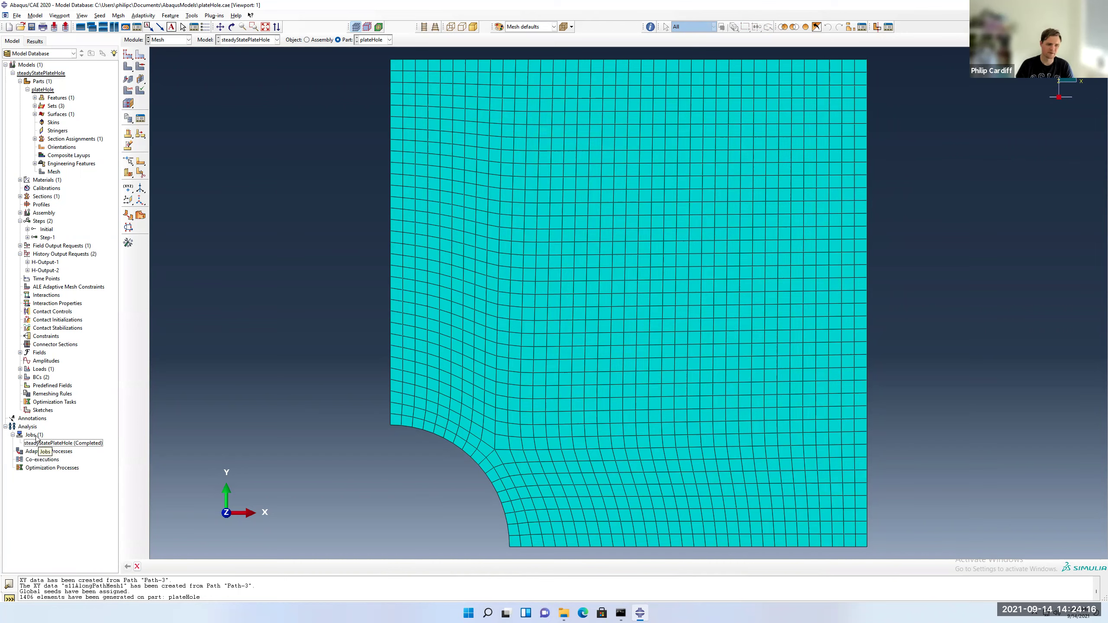
right_click(44, 443)
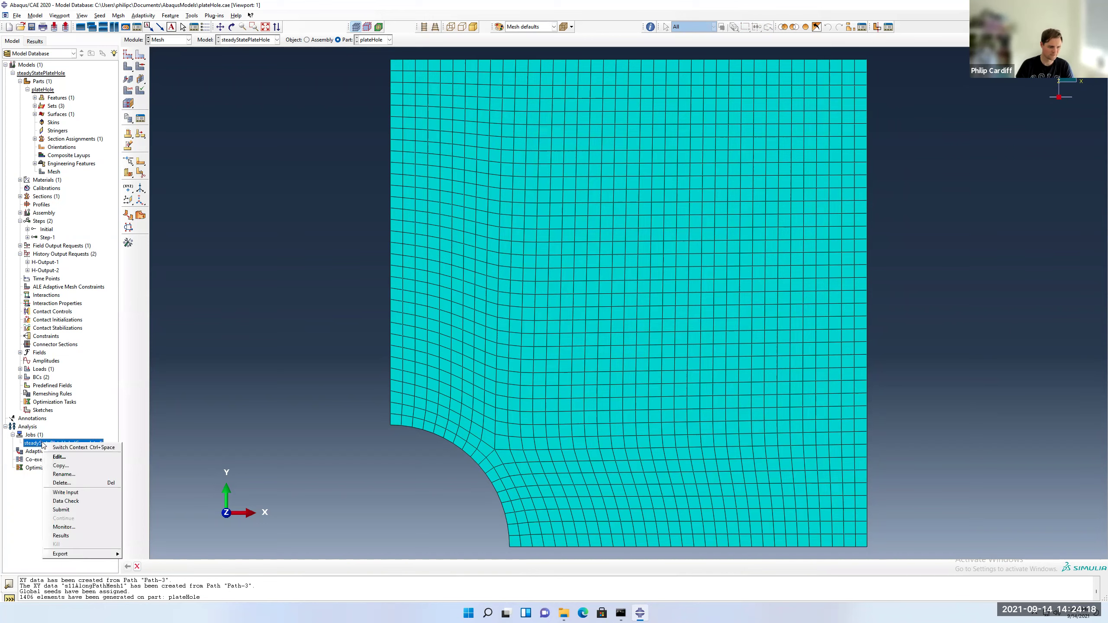
click(91, 501)
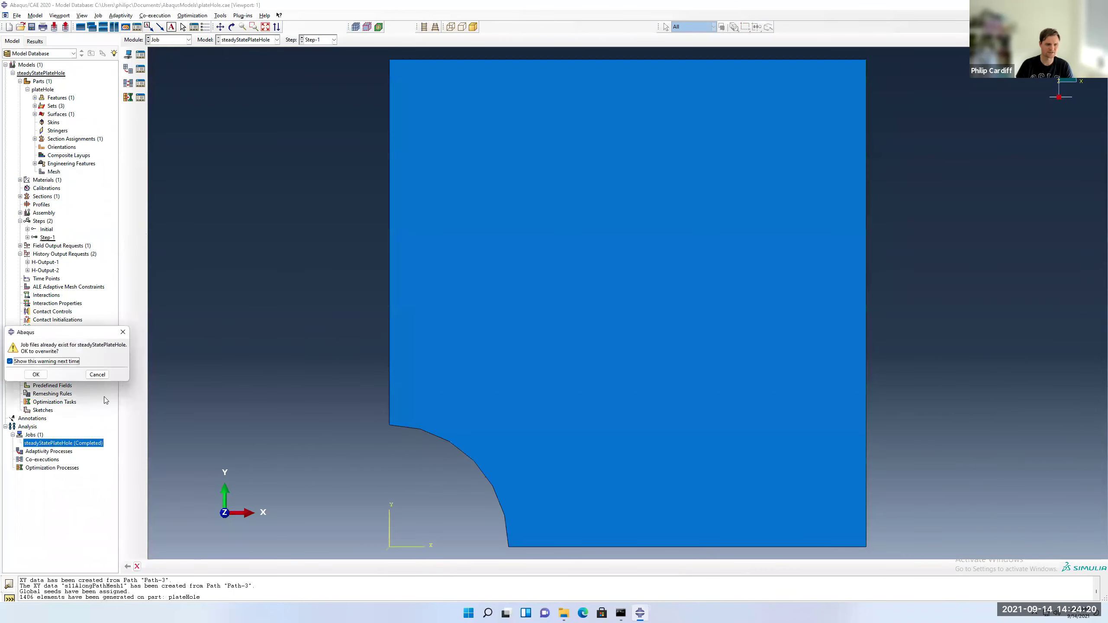
click(36, 375)
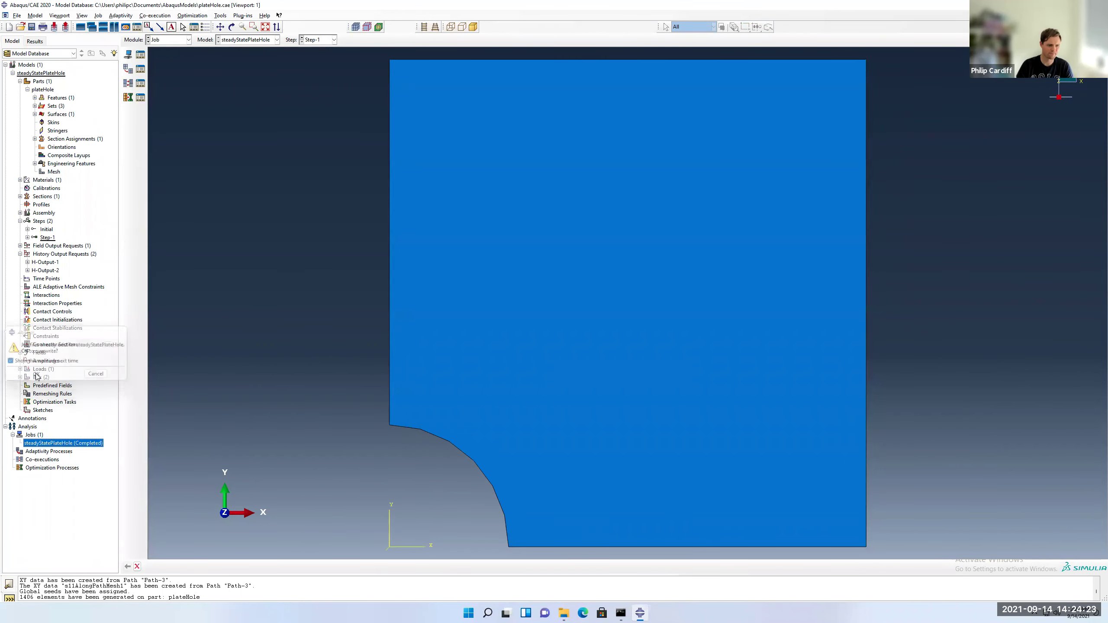
Monitor the steadyStatePlateHole job until the analysis finishes, and dismiss the monitor.
right_click(70, 444)
click(90, 528)
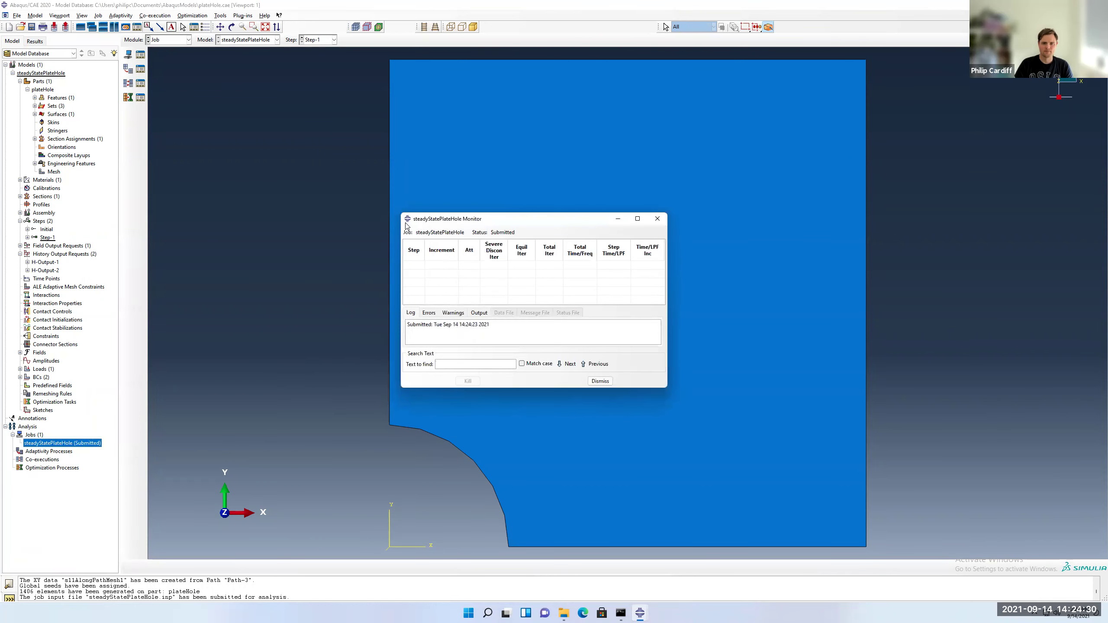
drag(527, 218, 681, 182)
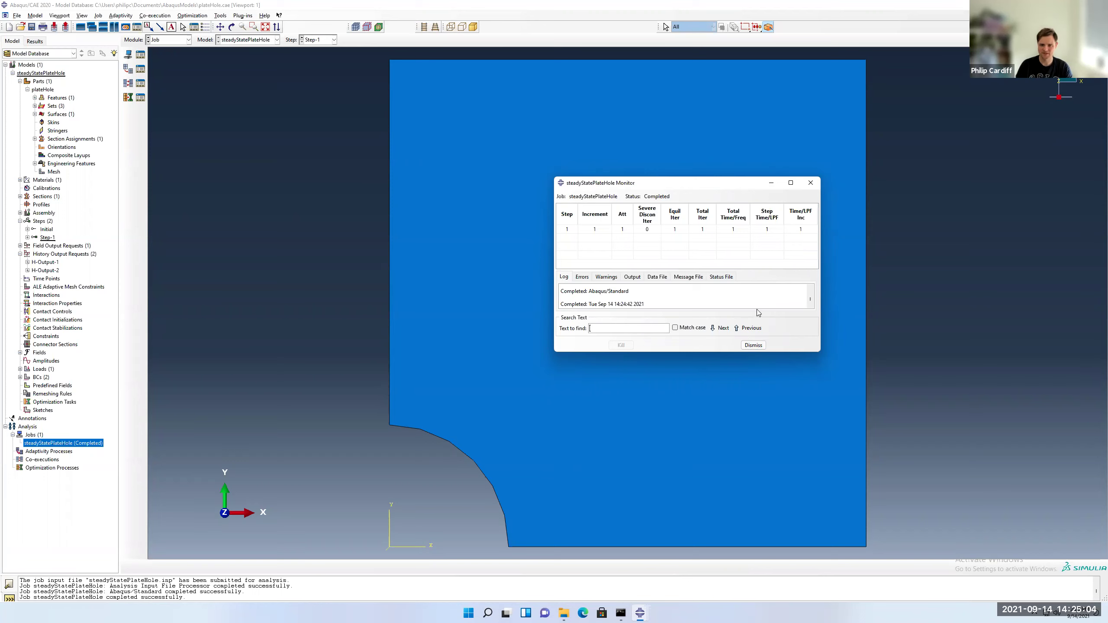
click(753, 345)
Open the results of the steadyStatePlateHole job and display the S11 stress contours on the plate.
right_click(86, 444)
click(120, 537)
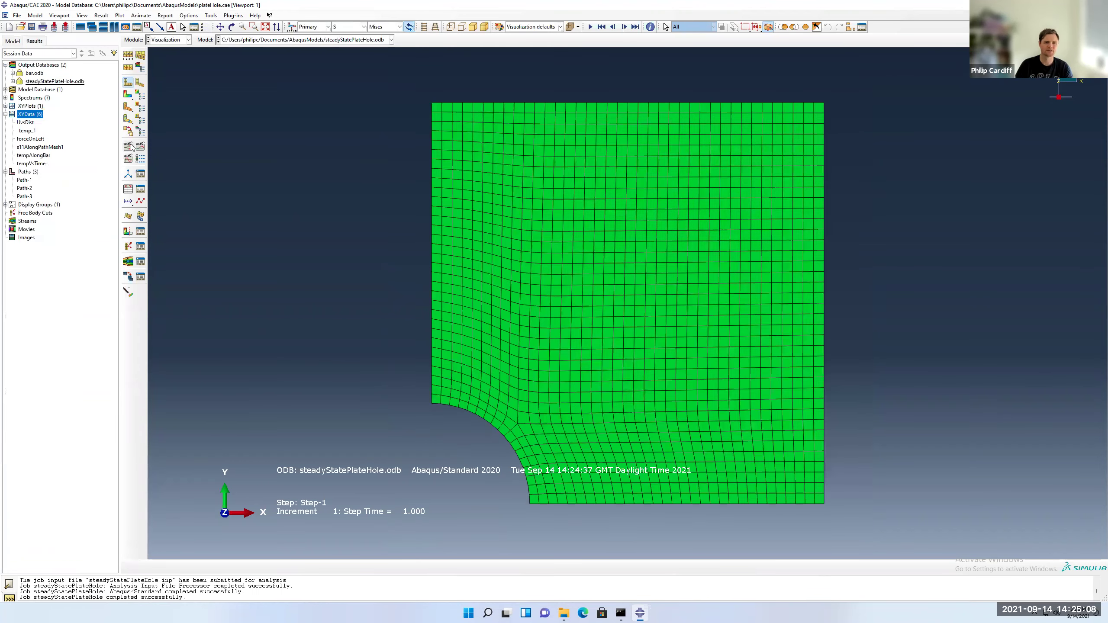
click(127, 95)
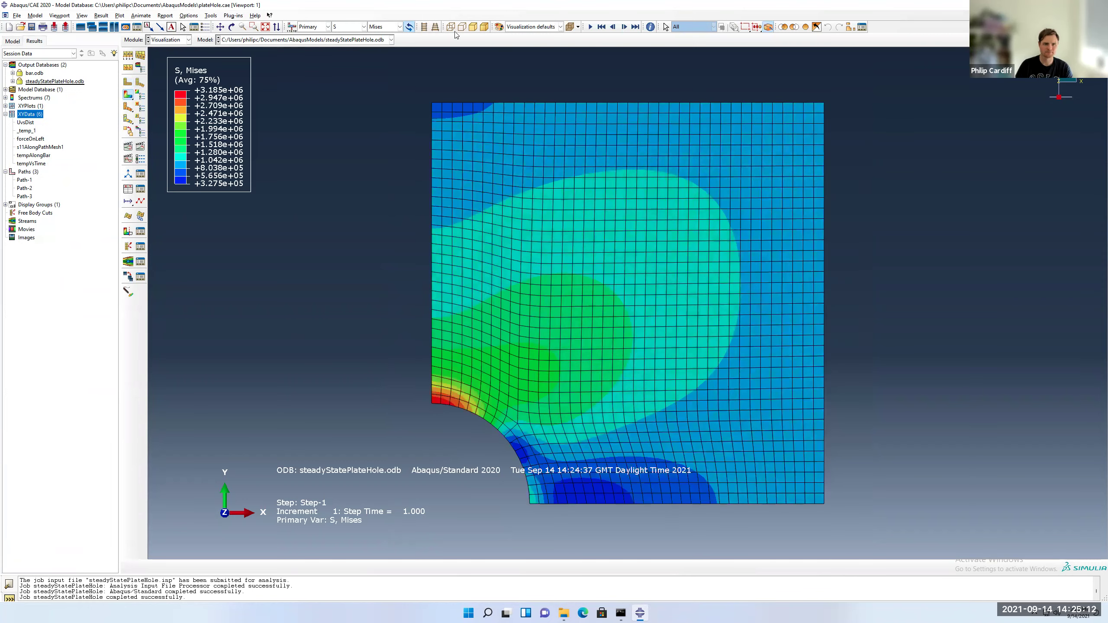
click(385, 27)
click(373, 136)
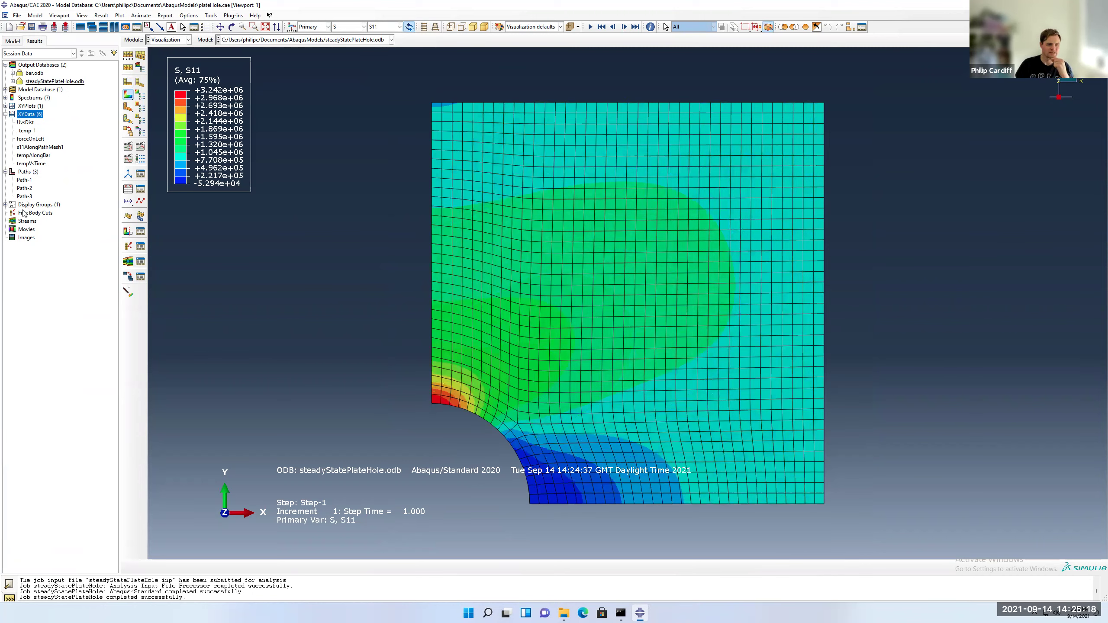
Check the Path-3 node list definition, and plot S11 against true distance along Path-3 on the undeformed shape.
double_click(24, 196)
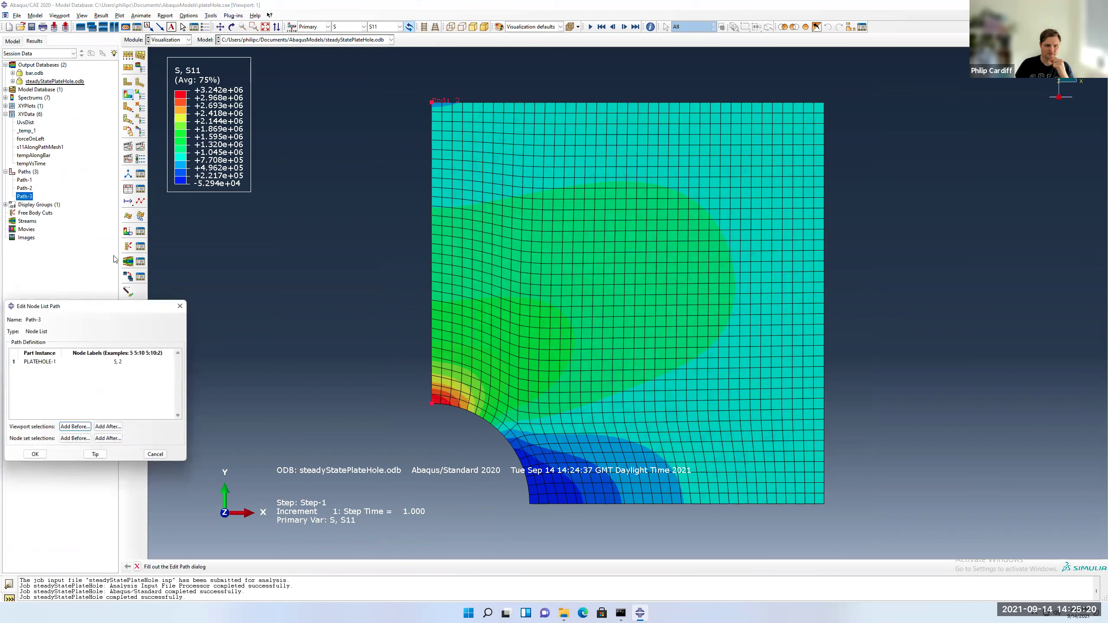
click(179, 306)
double_click(29, 114)
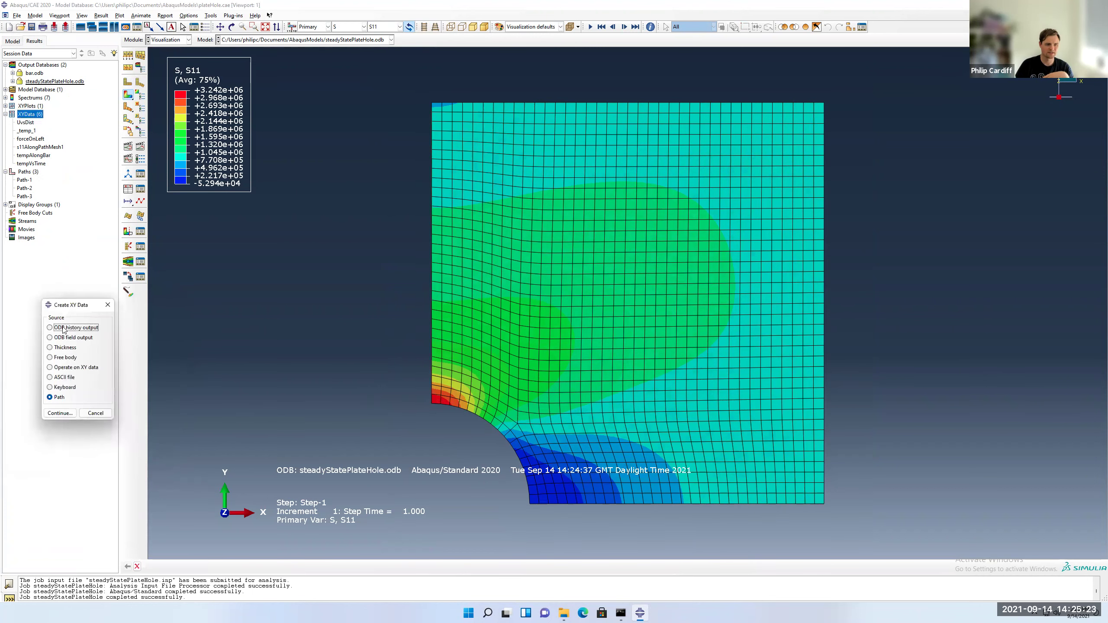
click(60, 413)
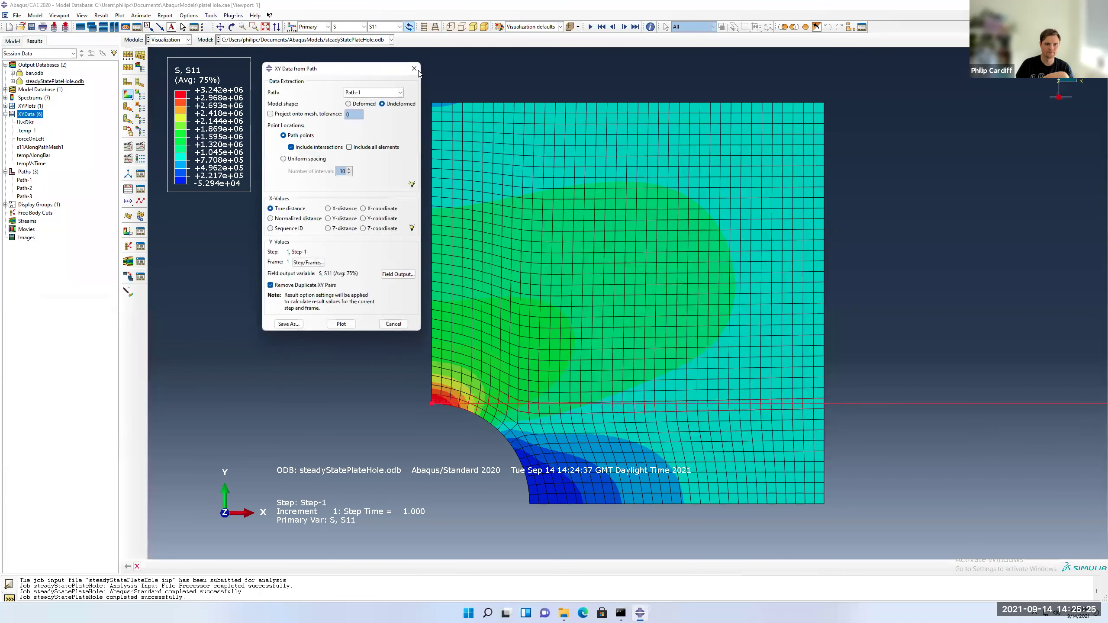
click(371, 92)
click(353, 118)
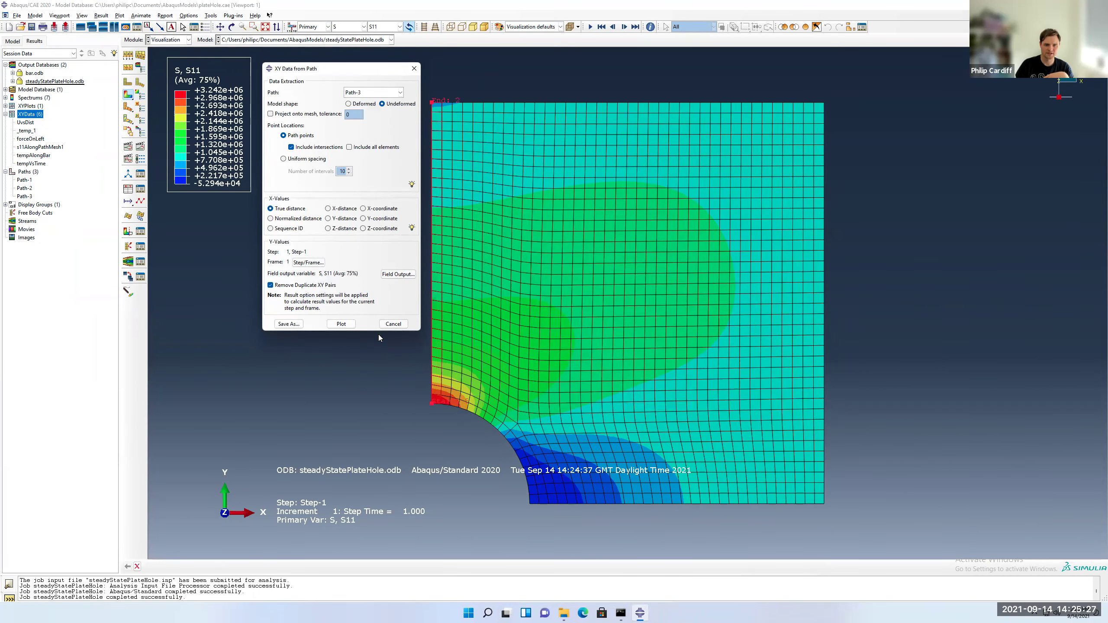
click(341, 323)
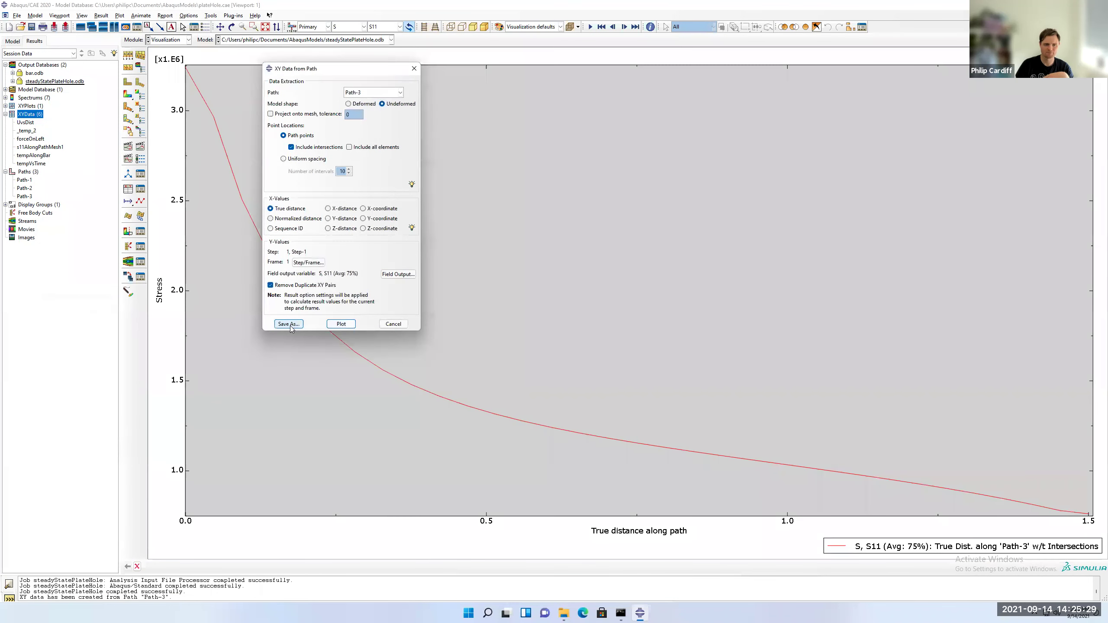
Save the path stress data as s11AlongPathMesh2 and dismiss the XY Data from Path dialog.
click(289, 323)
key(BackSpace)
text(s11A)
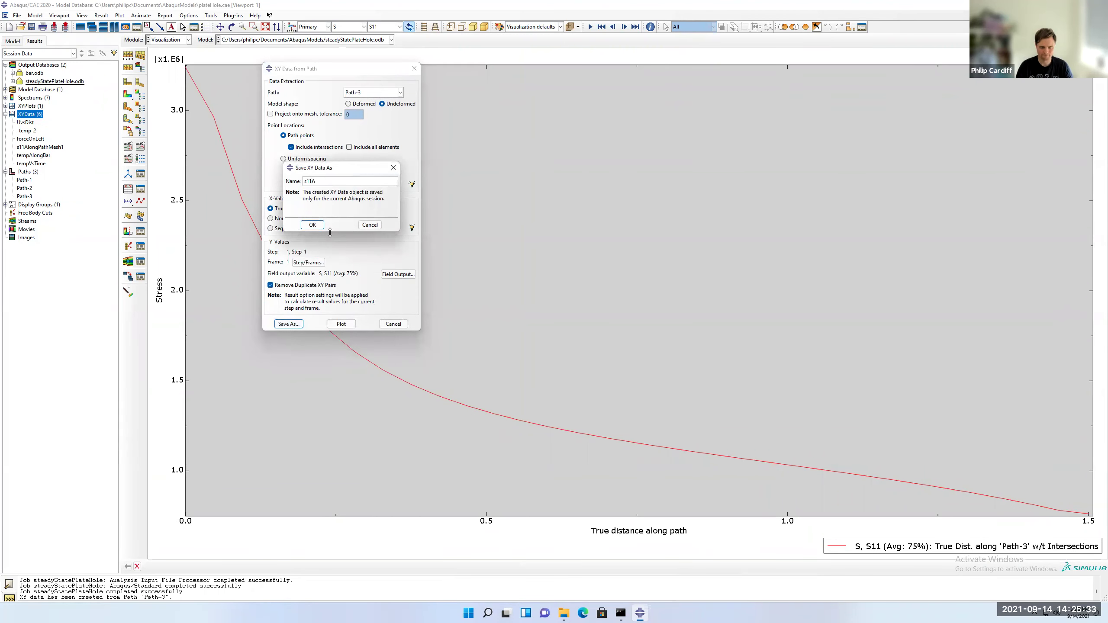
text(longPathMesh2)
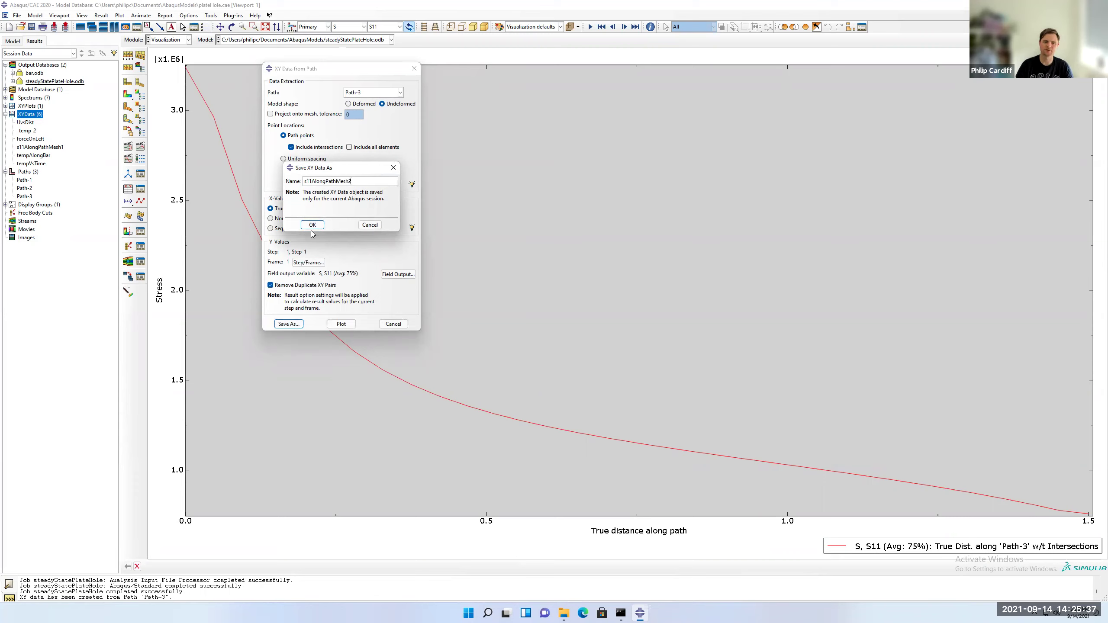
click(312, 225)
click(392, 323)
Plot the s11AlongPathMesh1 curve on its own, followed by the s11AlongPathMesh2 curve.
click(29, 147)
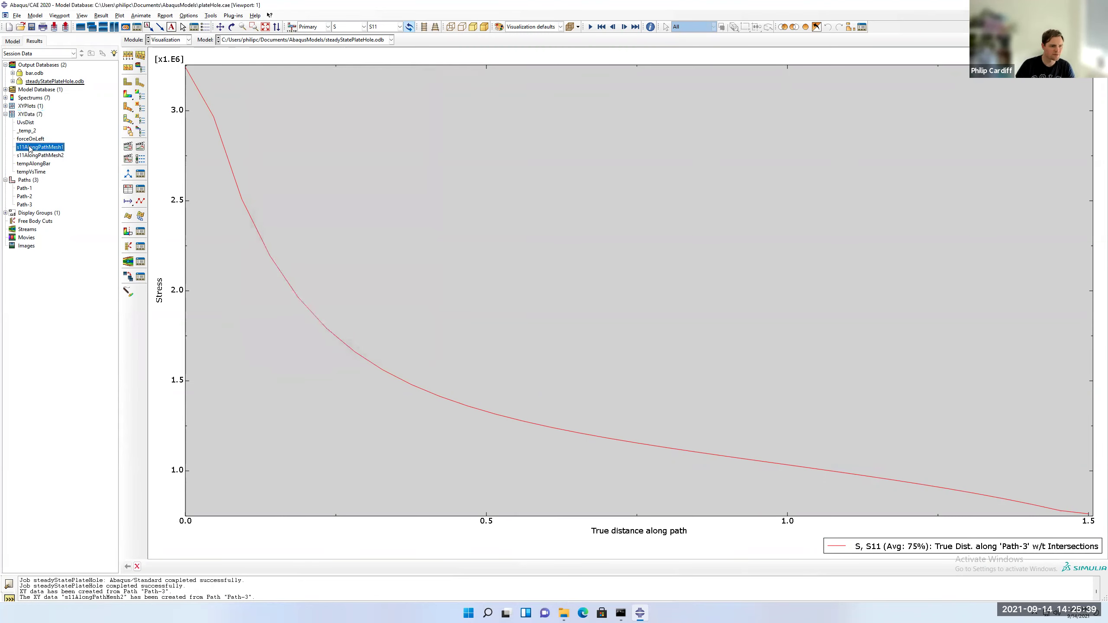
double_click(30, 147)
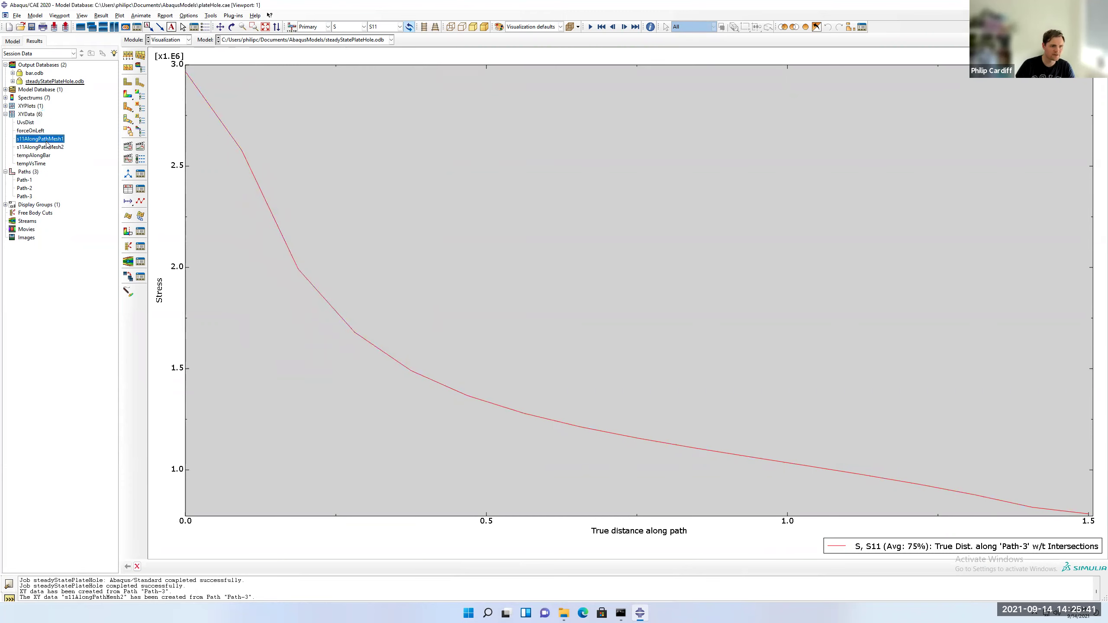
double_click(47, 147)
Select both s11AlongPathMesh1 and s11AlongPathMesh2 and plot them together to compare the two meshes.
click(50, 140)
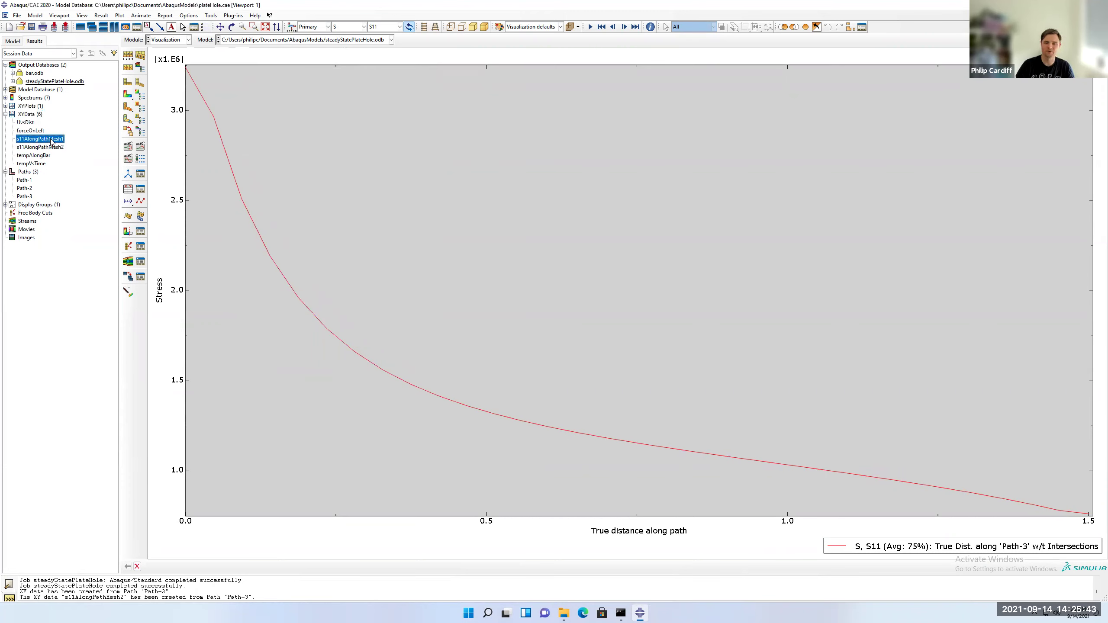
ctrl+click(51, 147)
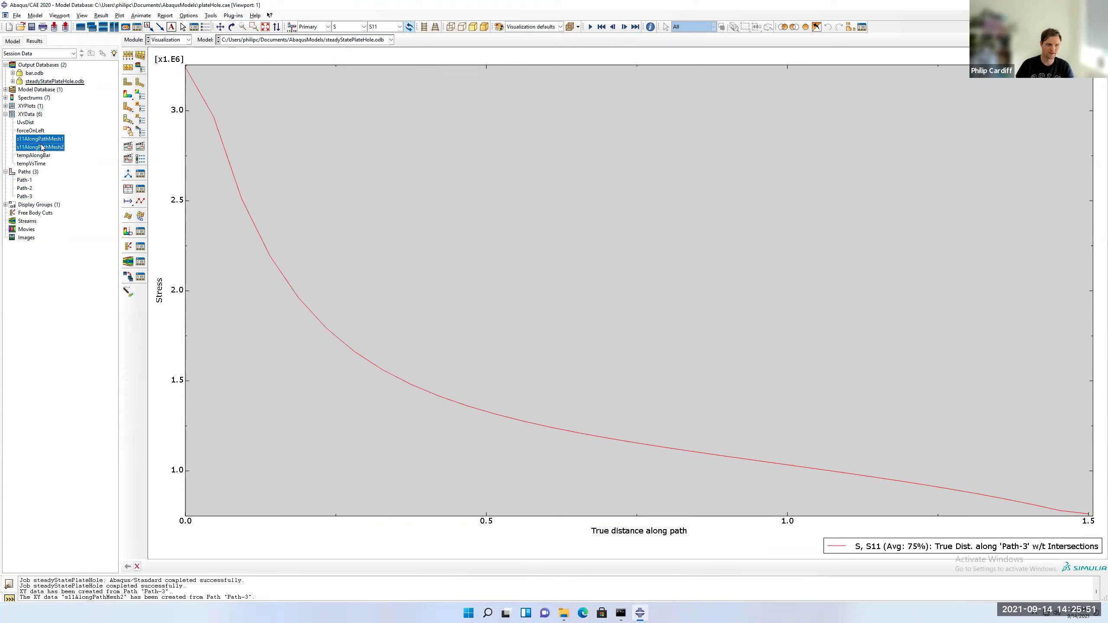
double_click(40, 148)
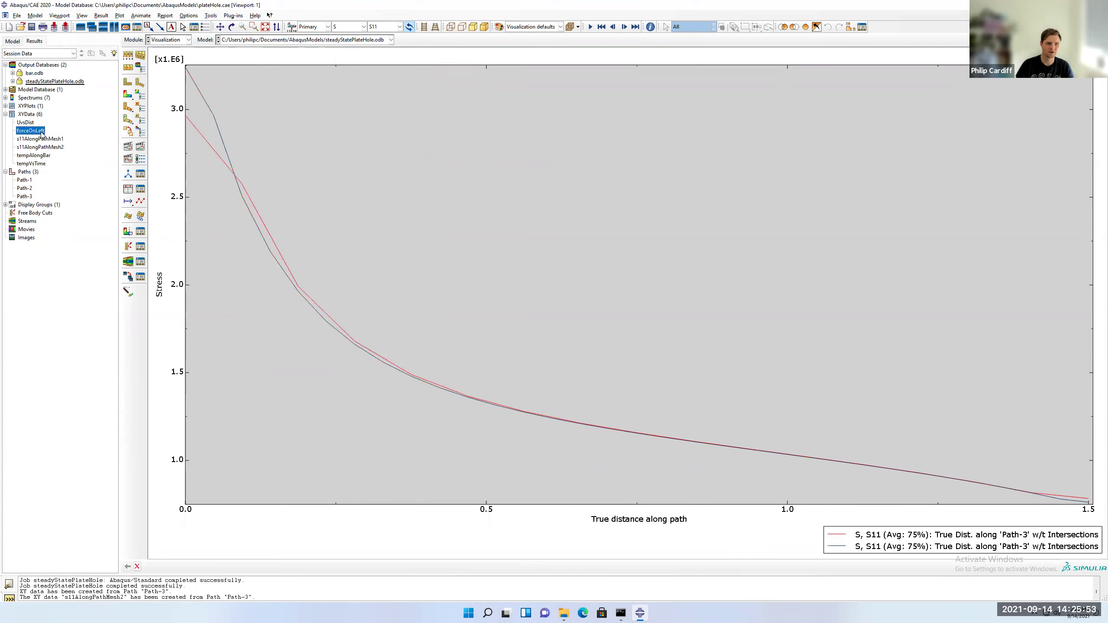
Plot s11AlongPathMesh1 alone and add the s11AlongPathMesh2 curve to the same plot.
double_click(39, 139)
click(38, 148)
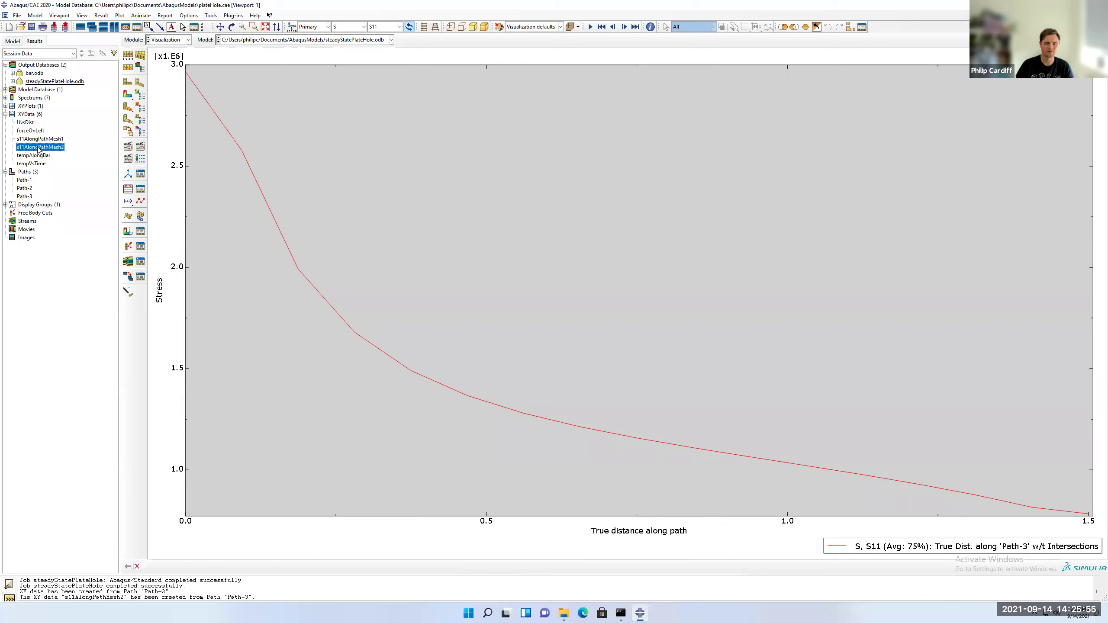
right_click(38, 149)
click(91, 178)
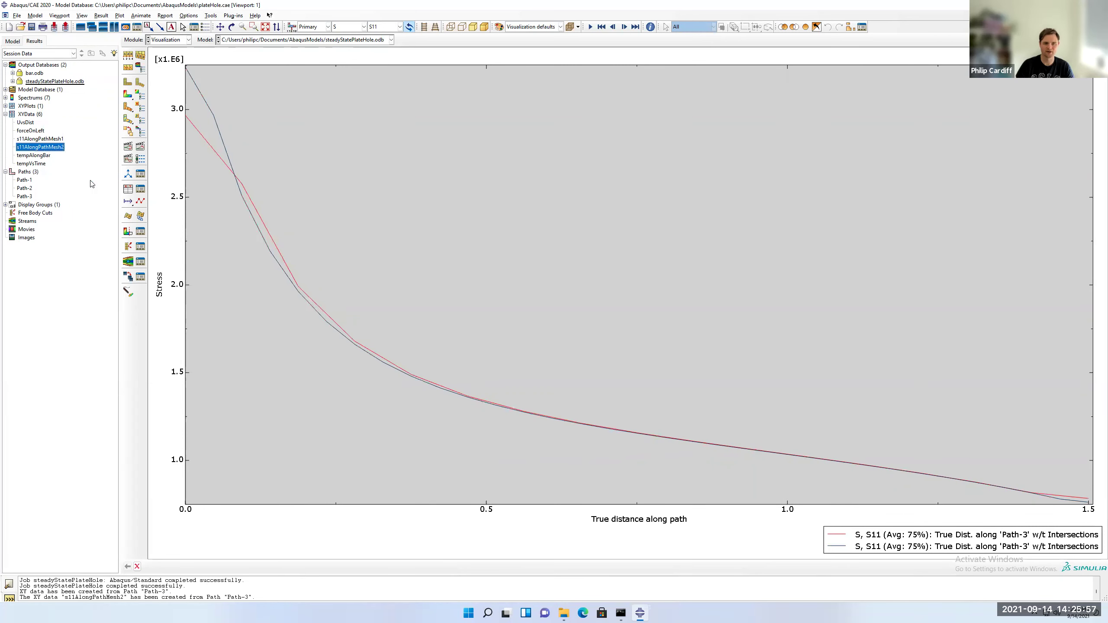